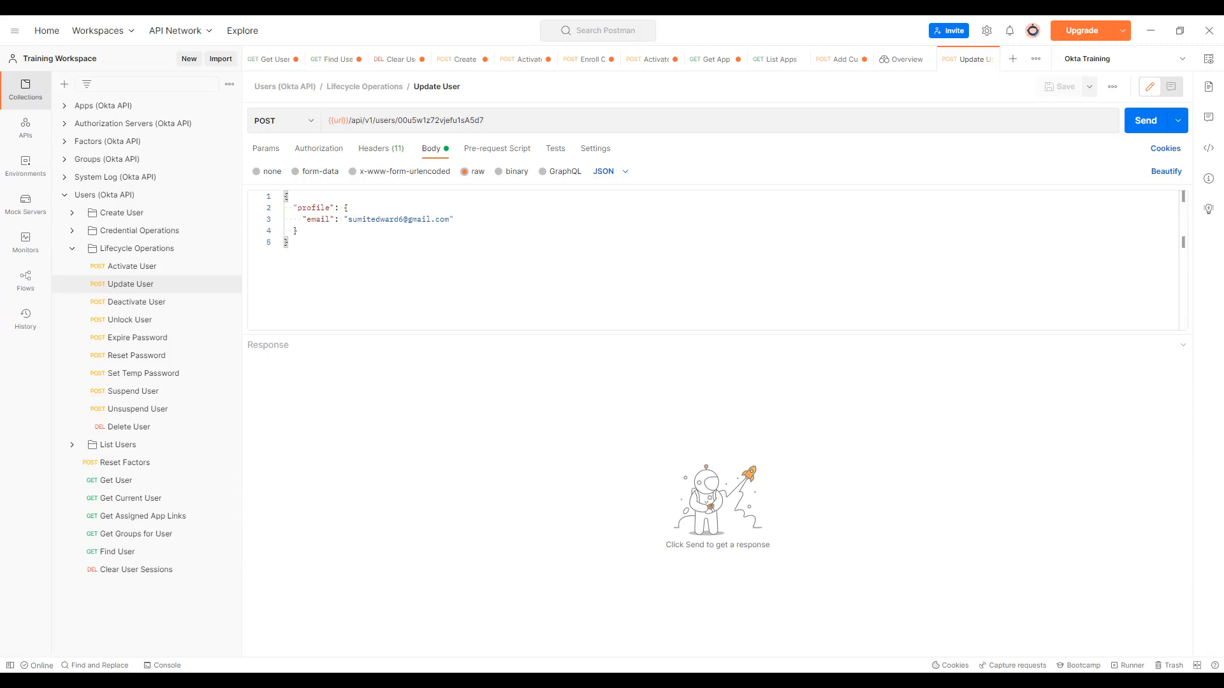
Compare the resource segment of the Update User request's URL with that of the Add Group request under Group Operations
mouse_move(335, 122)
double_click(385, 121)
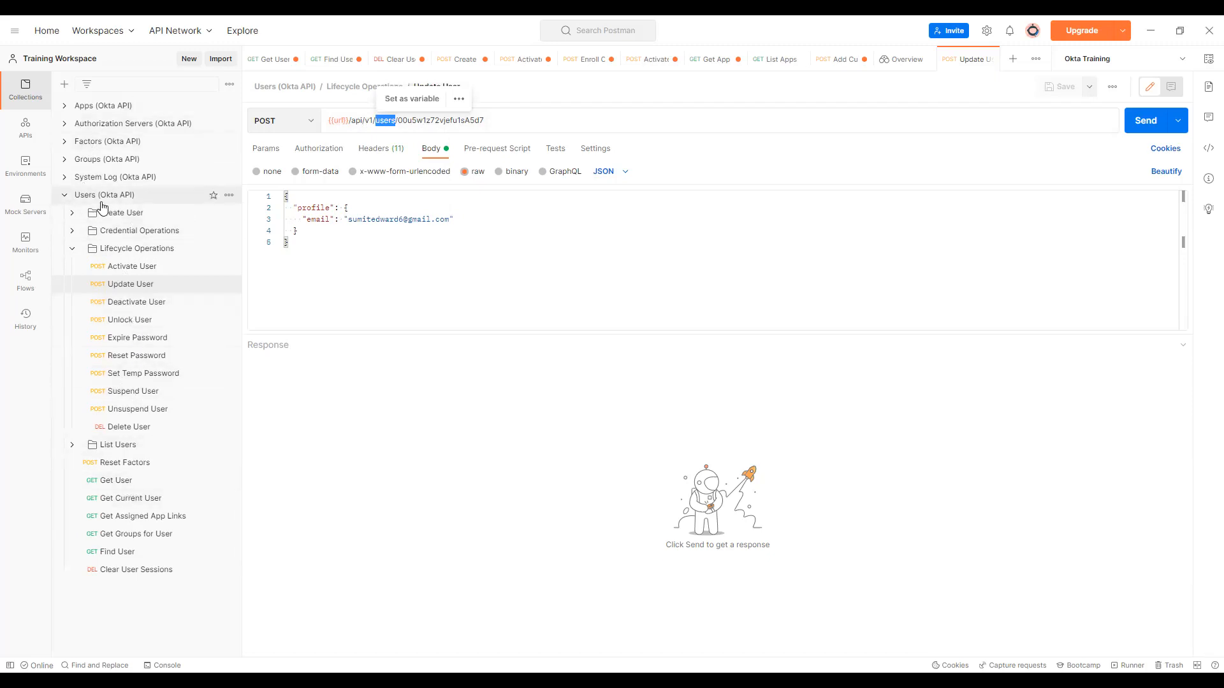
left_click(65, 159)
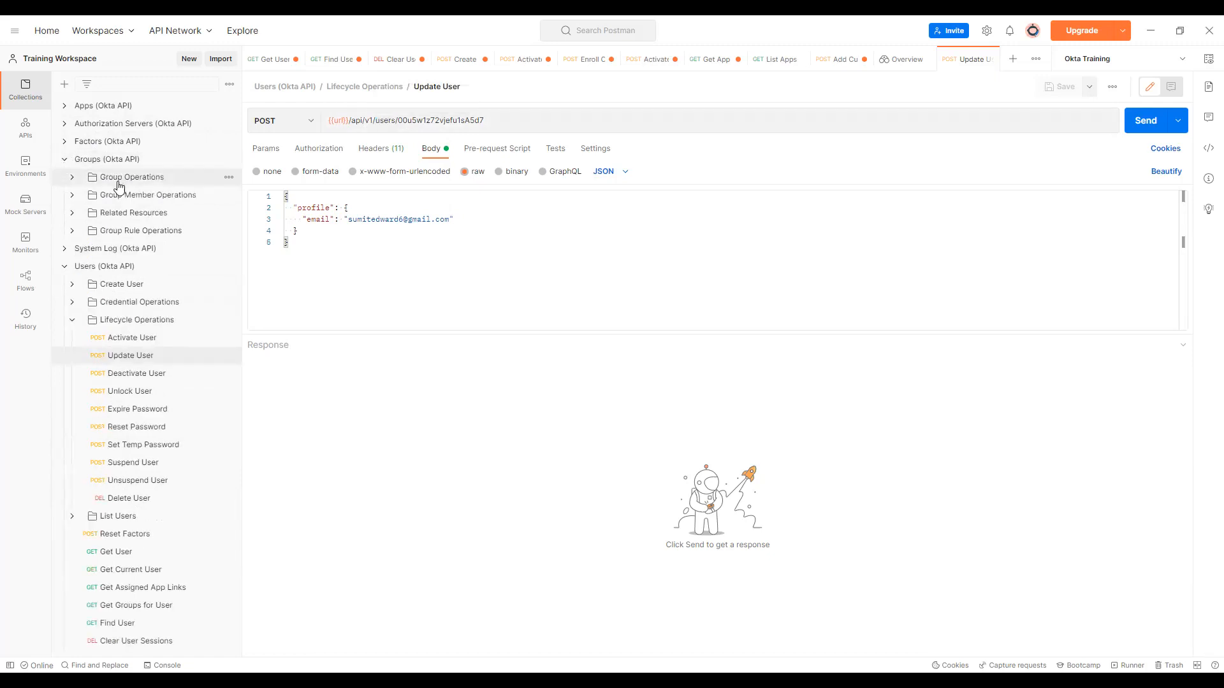
left_click(116, 179)
left_click(115, 195)
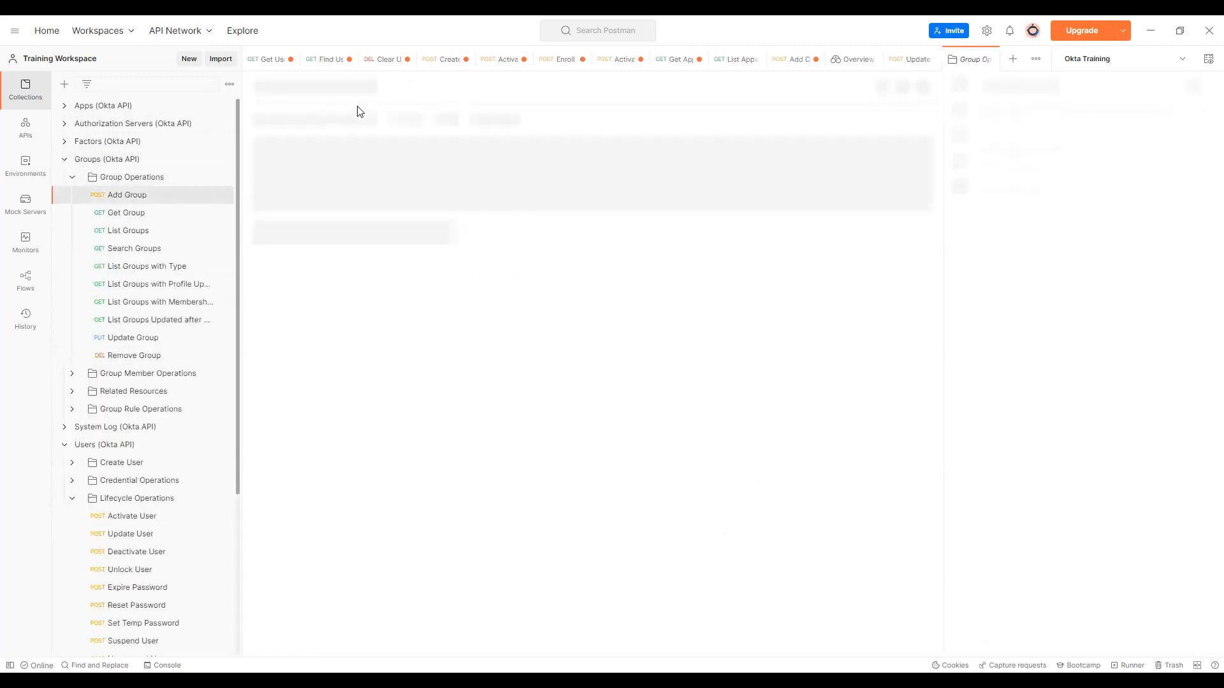
left_click_drag(376, 121, 440, 121)
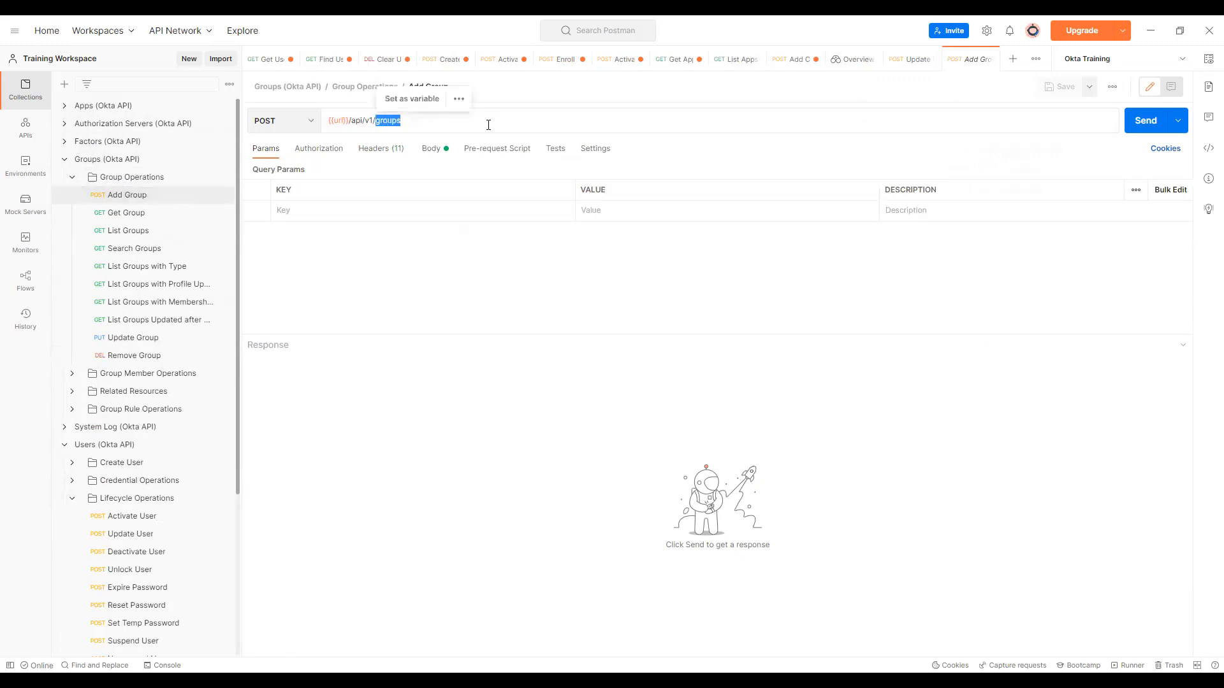
Open the Get App request in the Apps (Okta API) collection and examine the apps segment and app ID in its URL
left_click(90, 107)
left_click(106, 320)
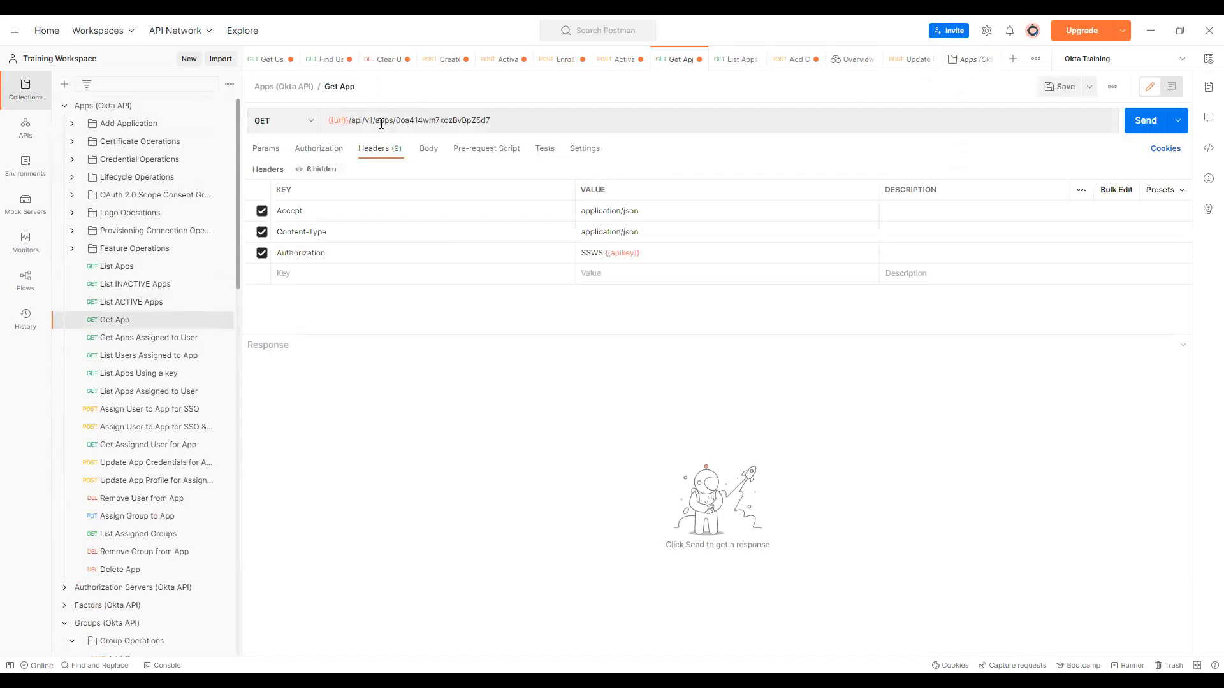
left_click_drag(380, 121, 394, 121)
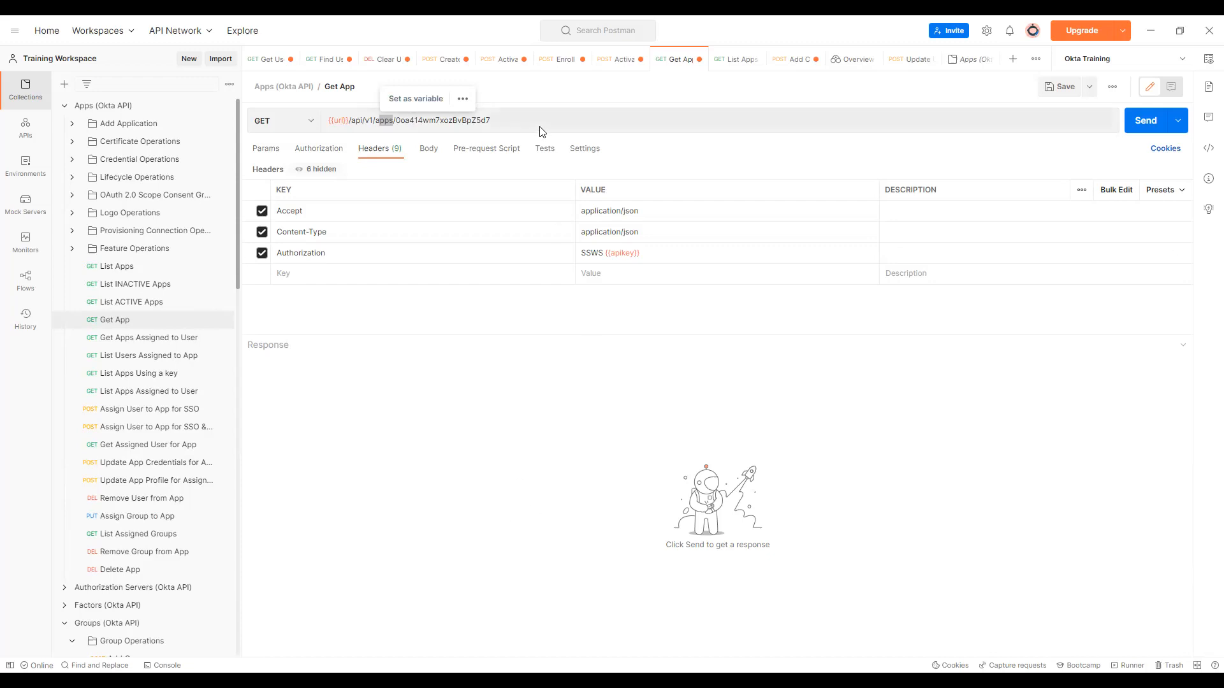
left_click_drag(440, 121, 381, 121)
left_click(394, 121)
left_click_drag(396, 121, 563, 118)
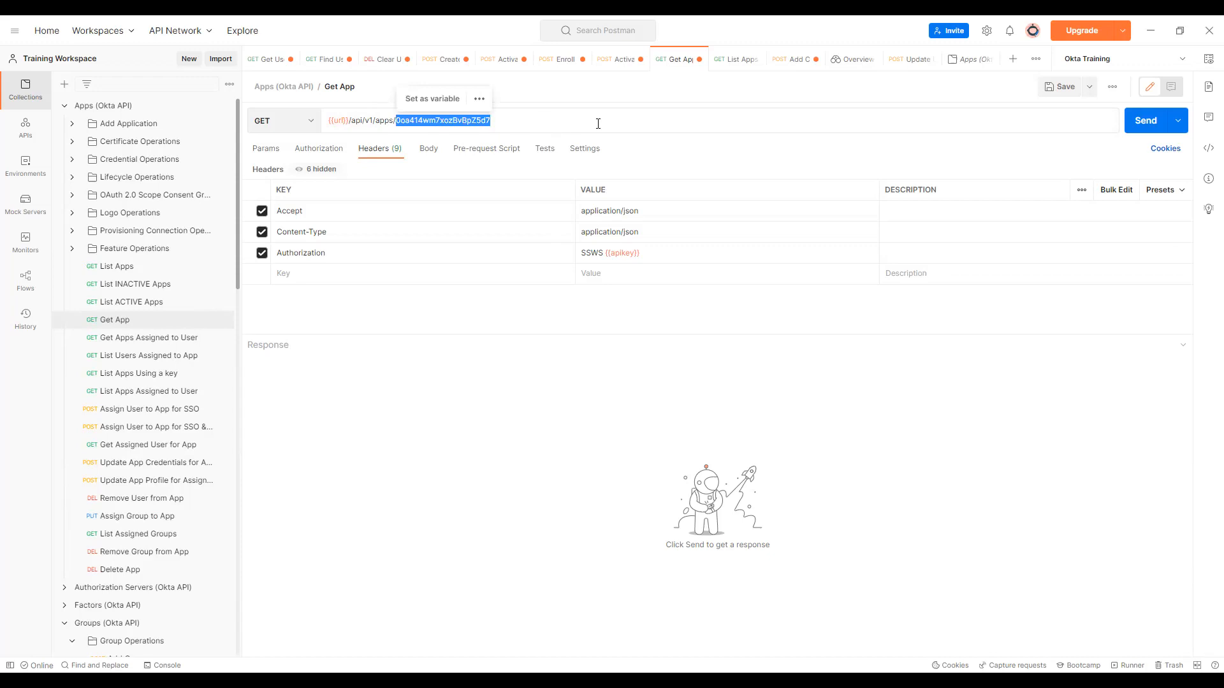
left_click(800, 151)
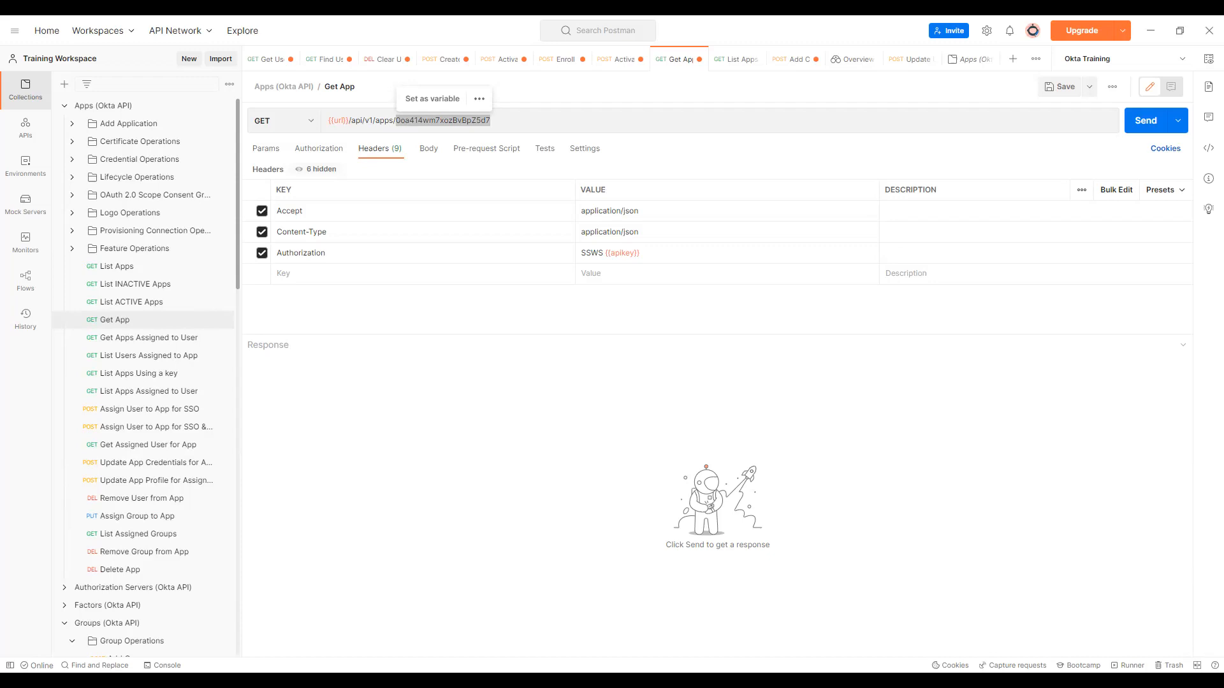
View the List Apps Assigned to User request, followed by the List Groups request under Group Operations
left_click(141, 392)
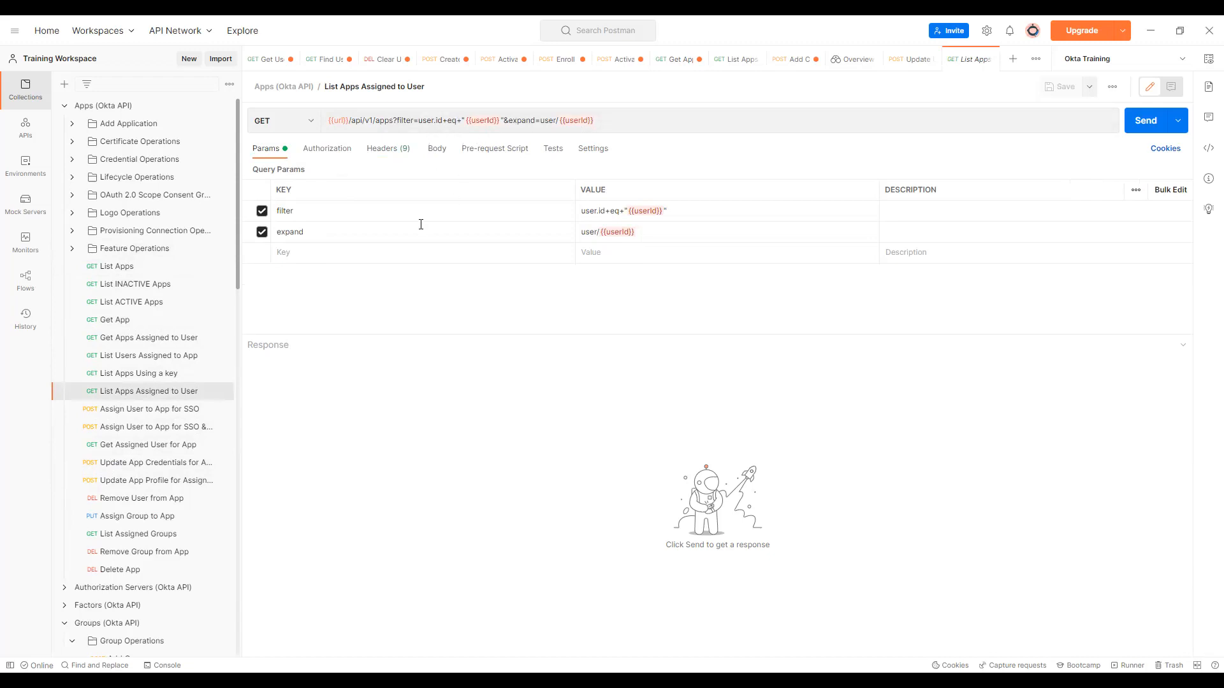
scroll(191, 322, "down", 4)
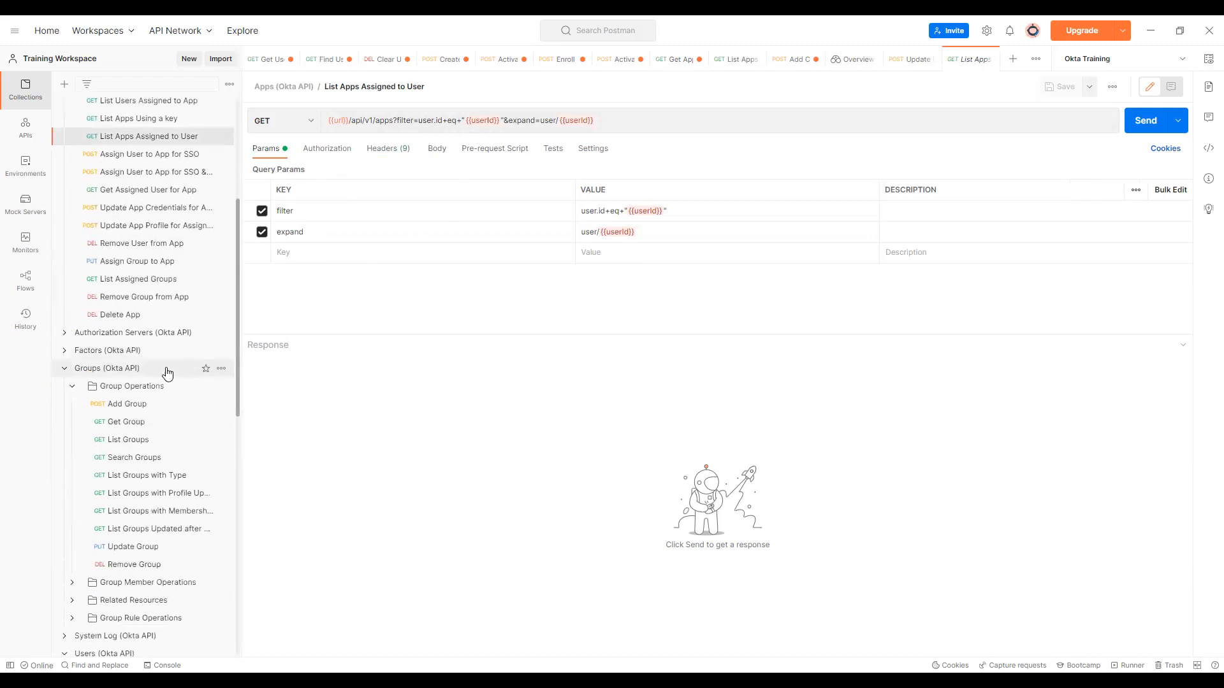
left_click(142, 444)
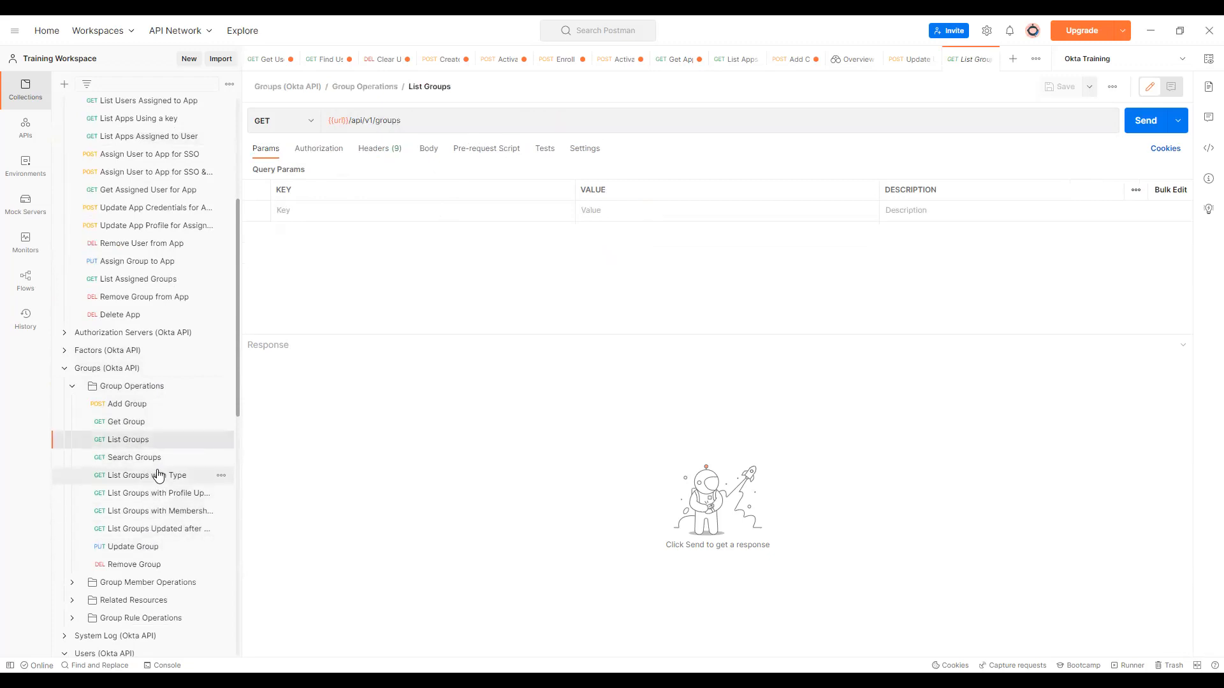
Expand Group Member Operations and open the Get Groups for User request to examine the groups segment of its URL
scroll(102, 408, "down", 3)
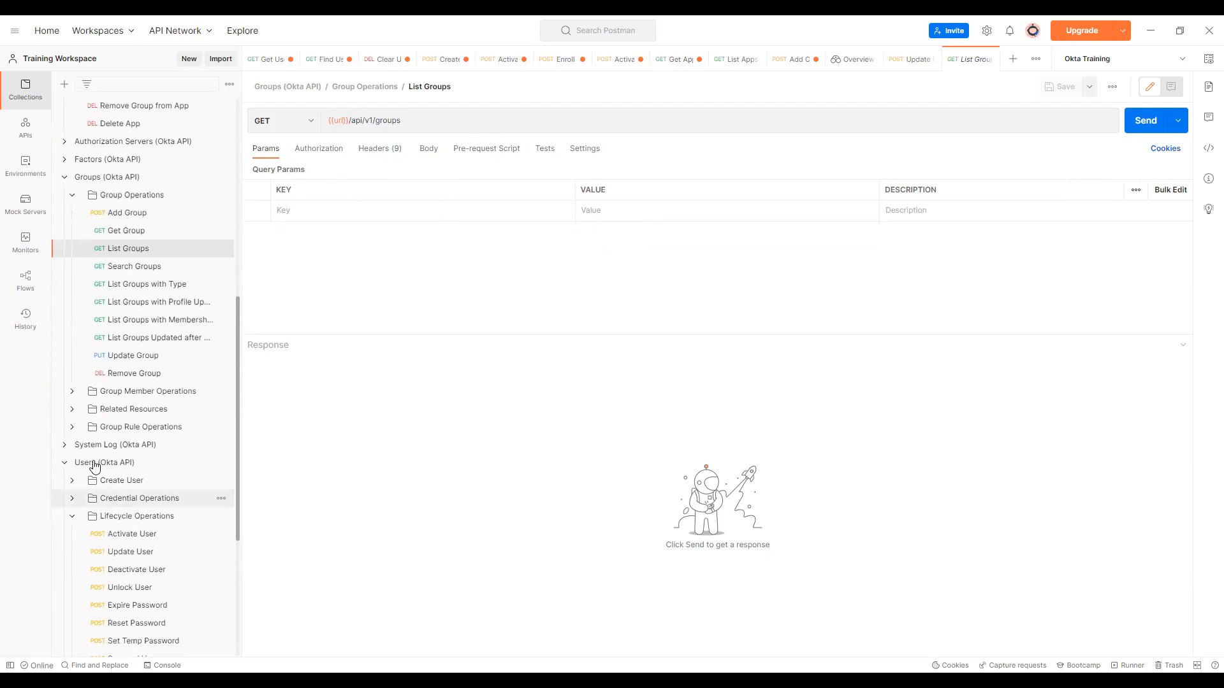
left_click(71, 394)
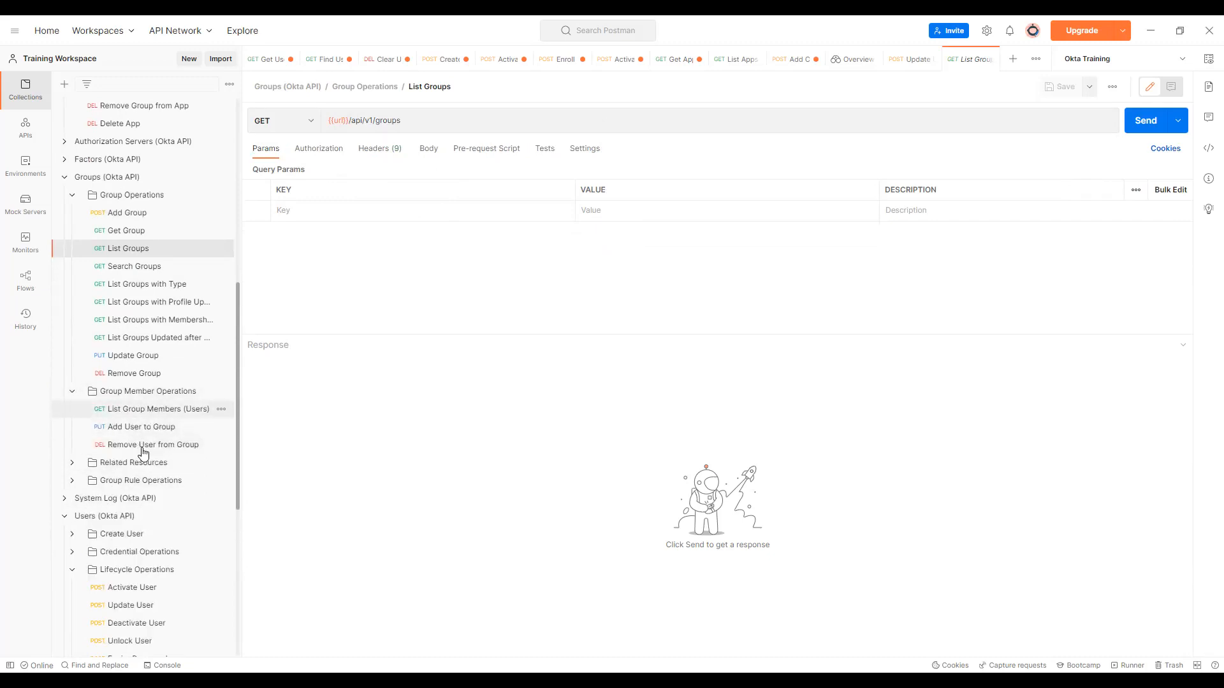
scroll(127, 344, "down", 4)
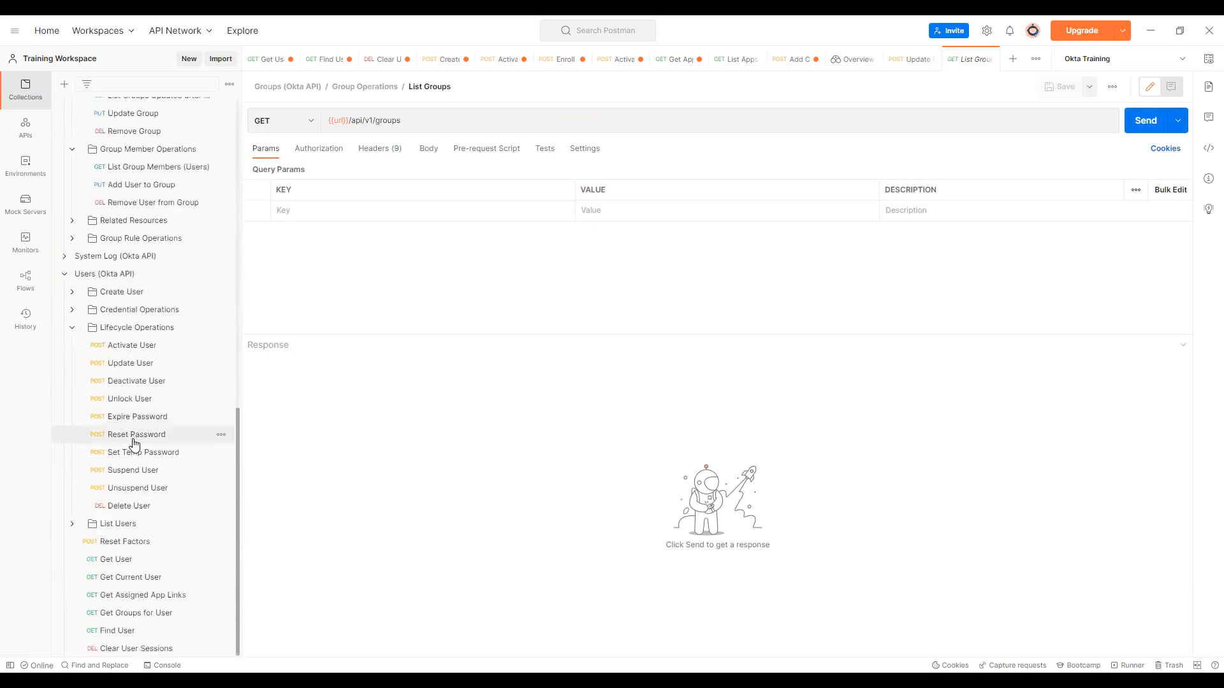
left_click(131, 613)
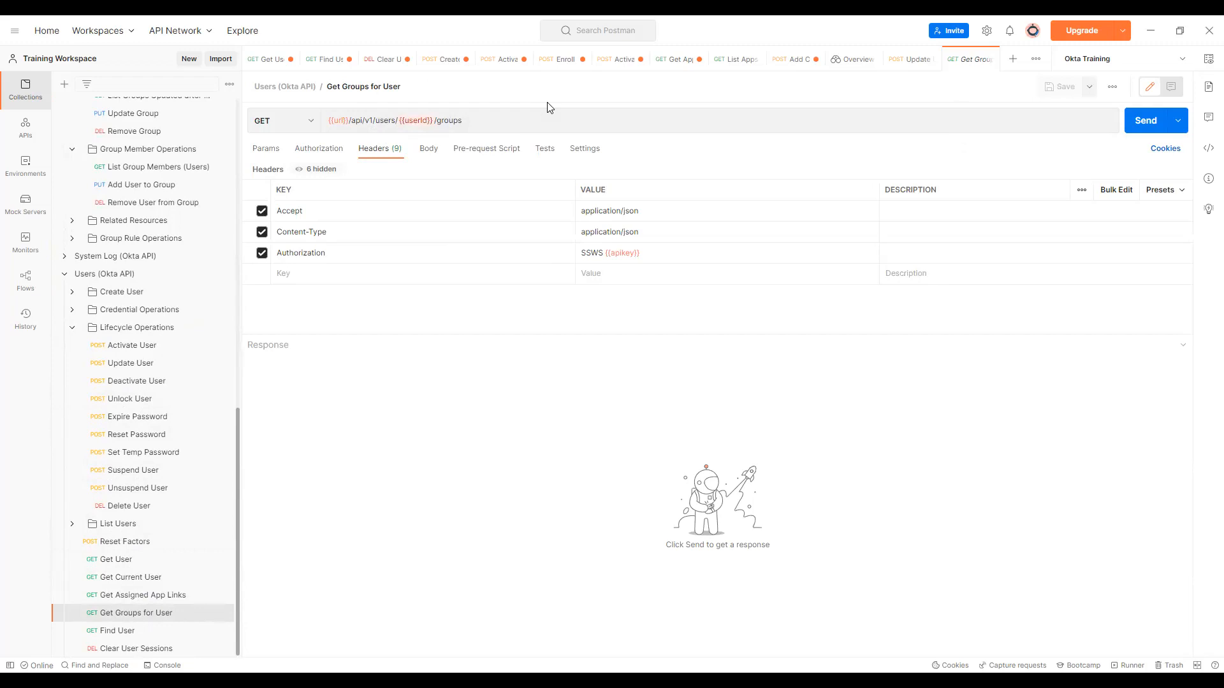
double_click(448, 121)
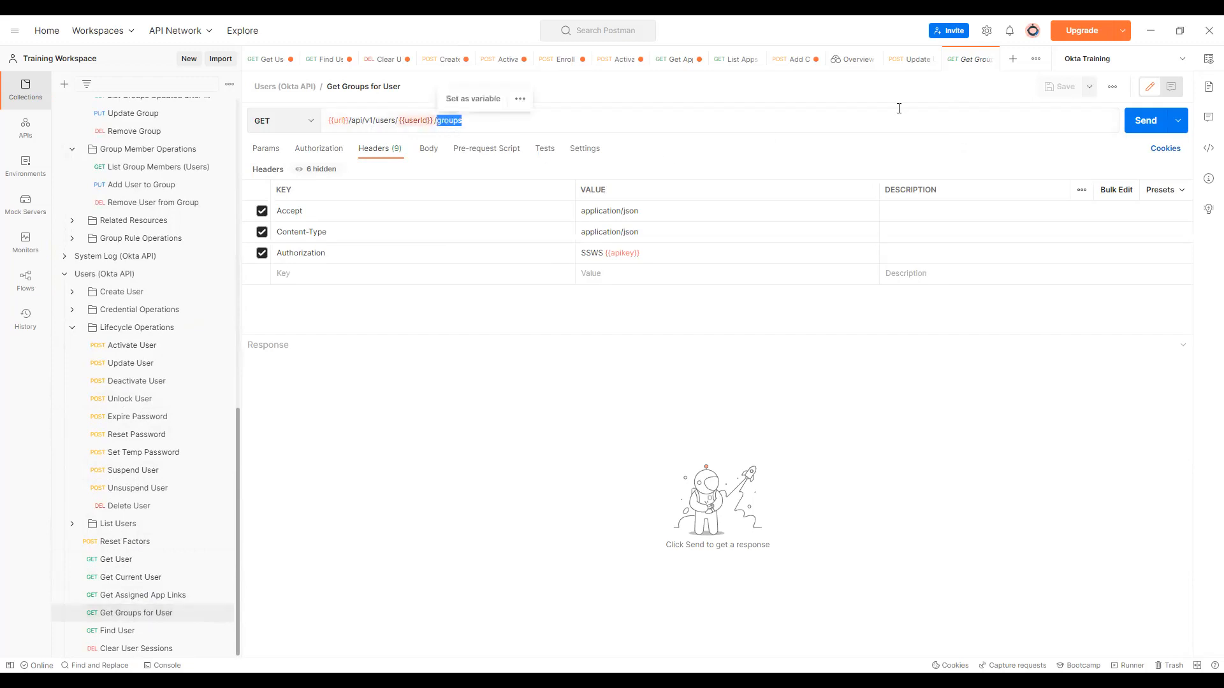
key("alt+Tab")
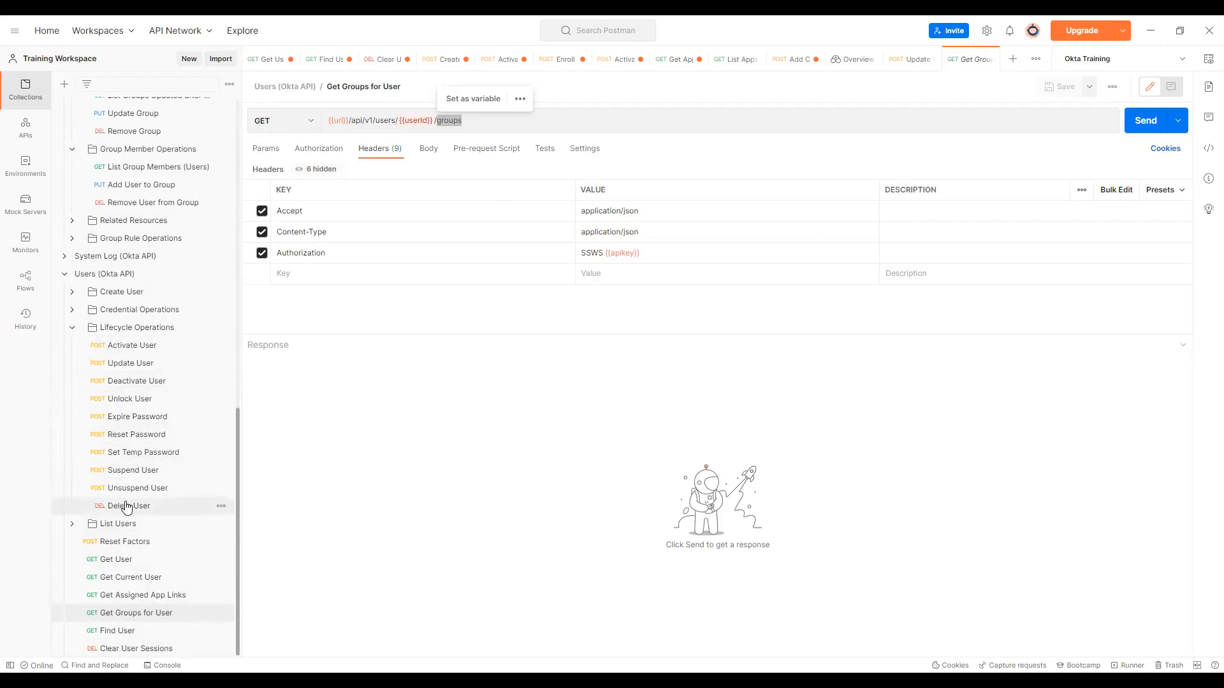
Open the Add User to Group and Assign Group to App requests and examine their URLs
scroll(153, 383, "up", 2)
scroll(182, 326, "up", 2)
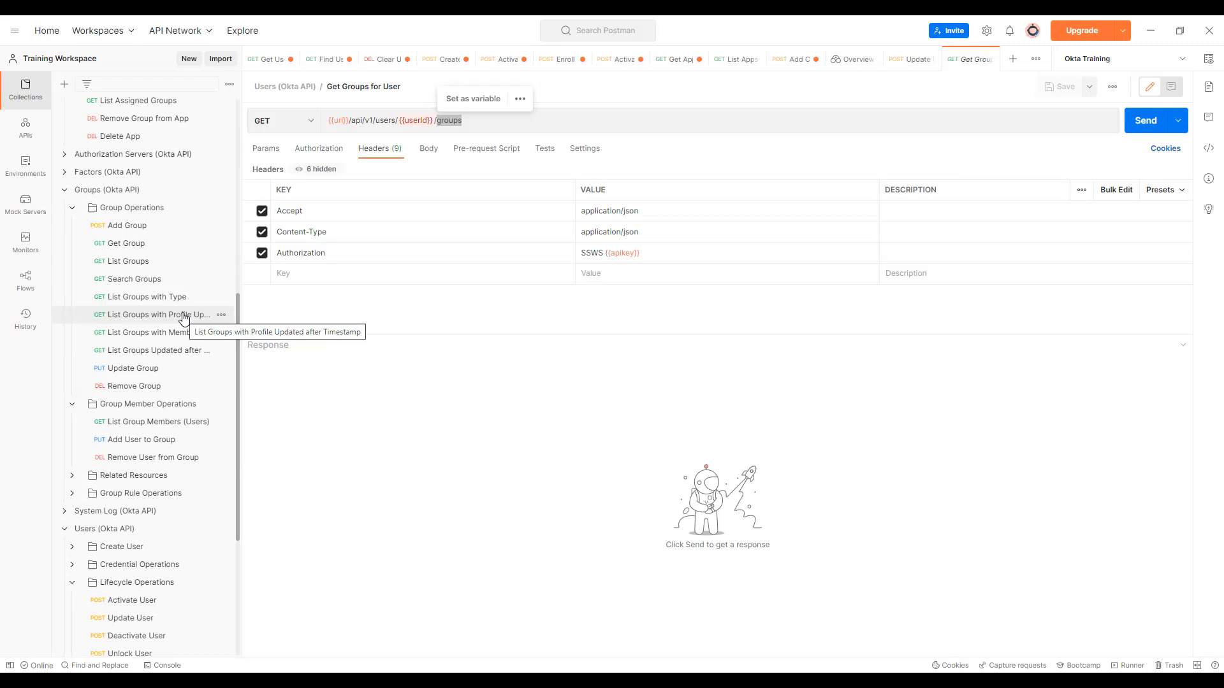
left_click(141, 443)
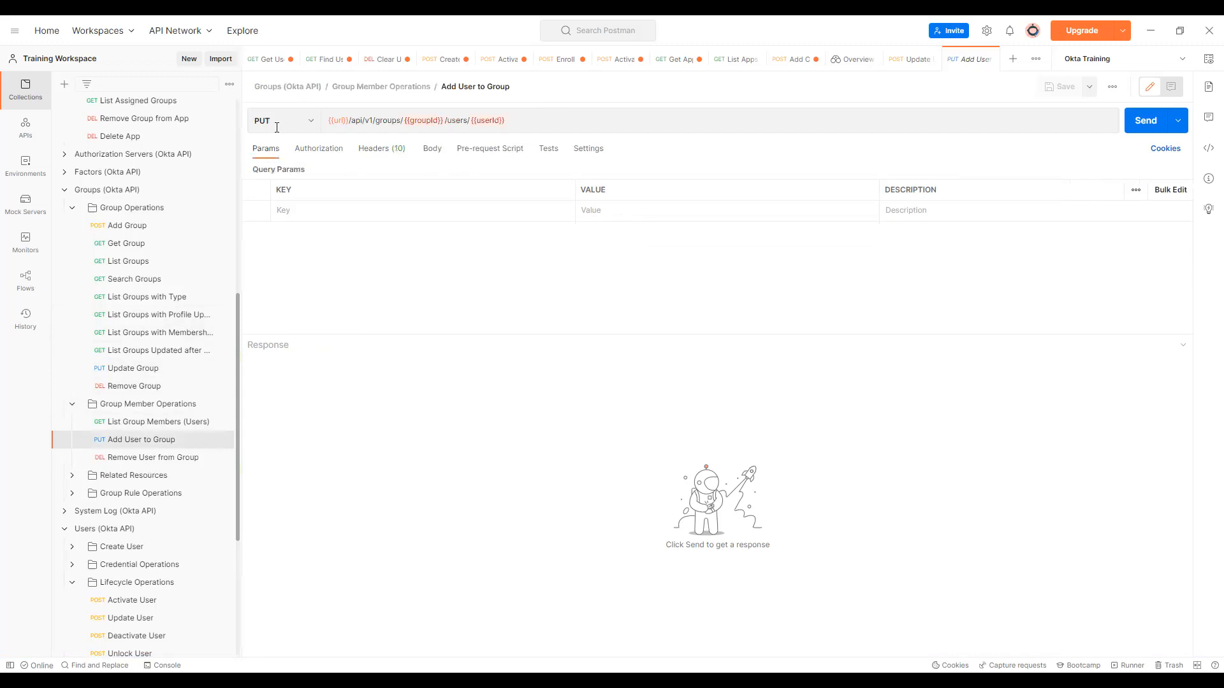
scroll(105, 377, "up", 3)
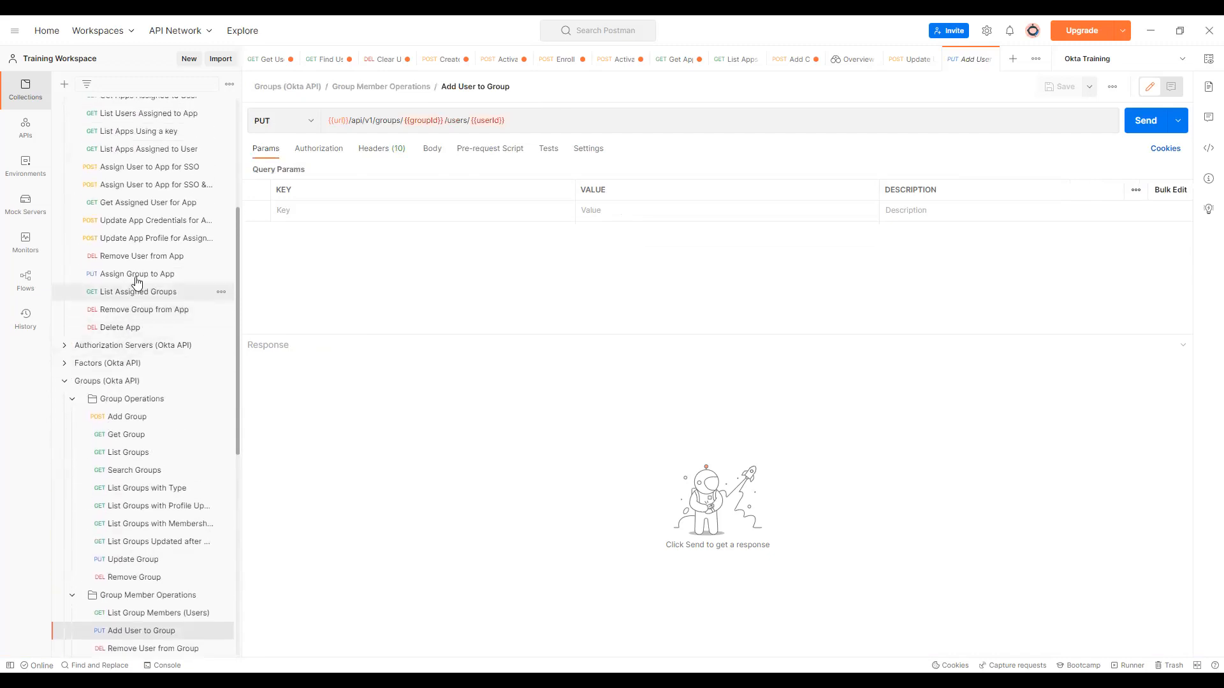
left_click(160, 274)
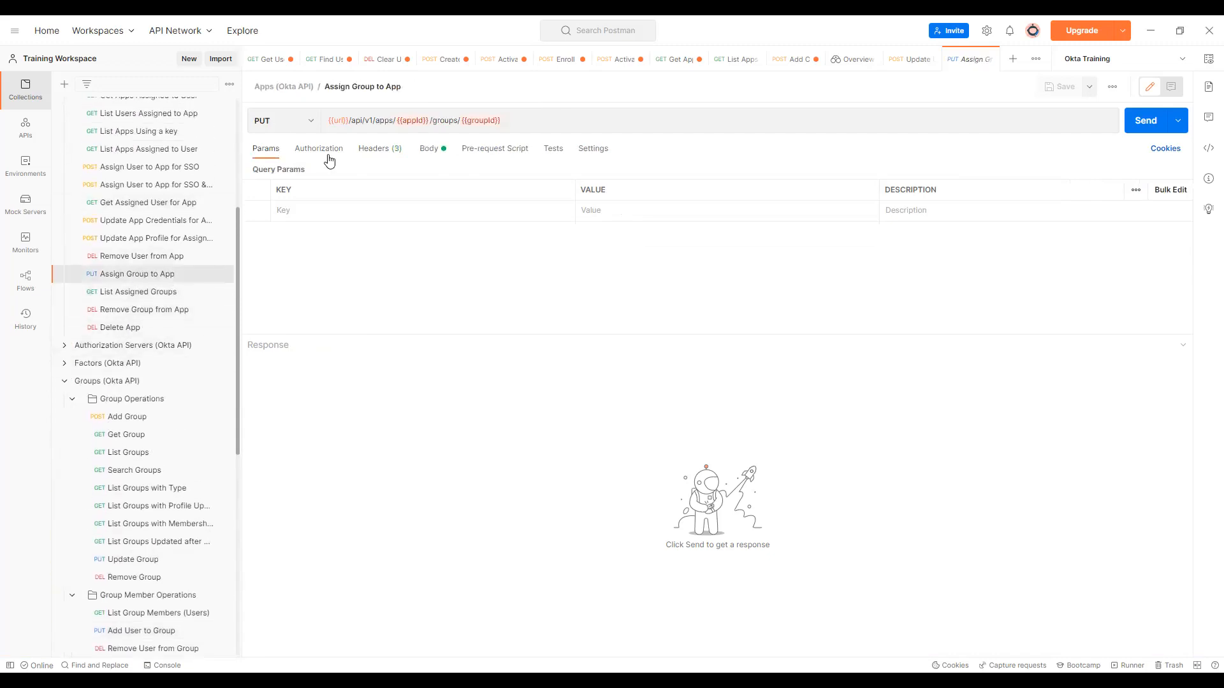
scroll(166, 204, "up", 4)
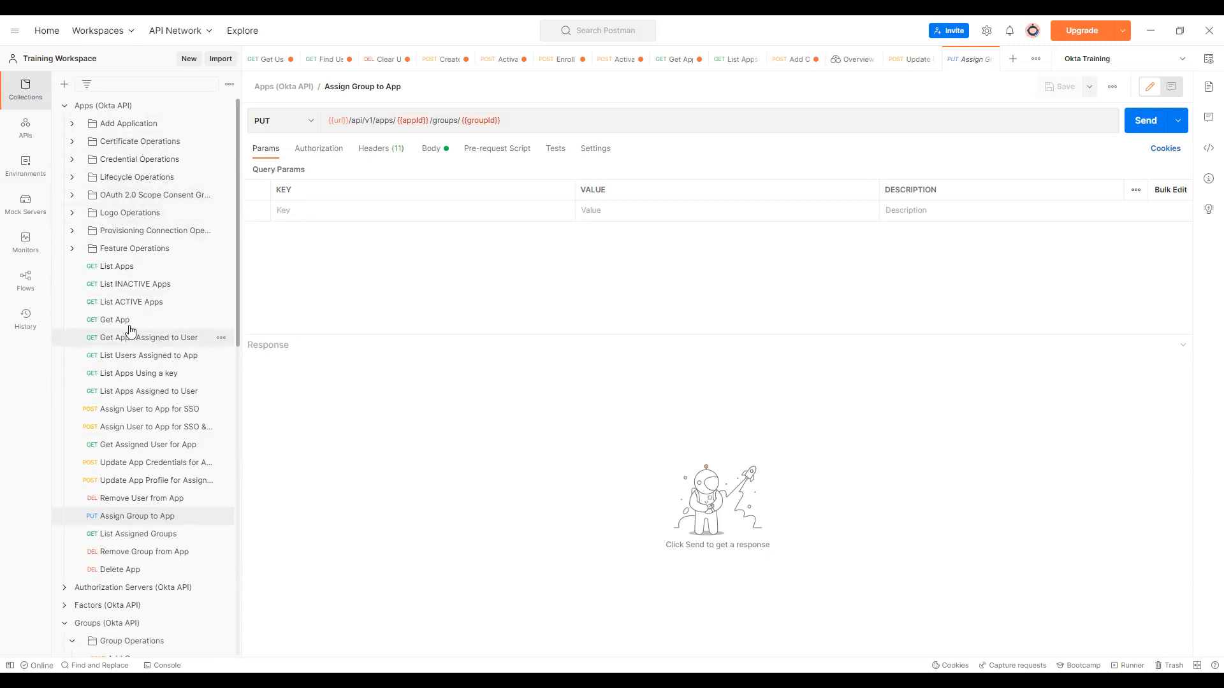
left_click_drag(526, 122, 324, 122)
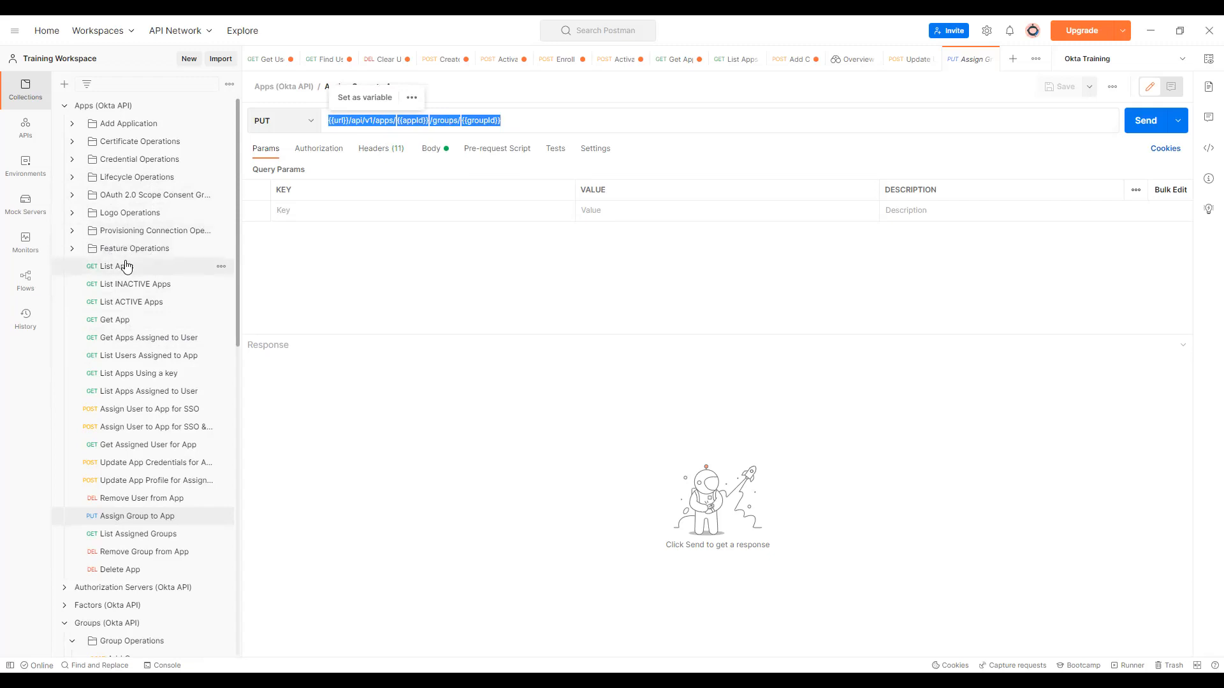
Expand the Feature Operations folder in the Apps (Okta API) collection and look through the available requests
scroll(111, 357, "down", 2)
scroll(90, 293, "up", 2)
left_click(69, 249)
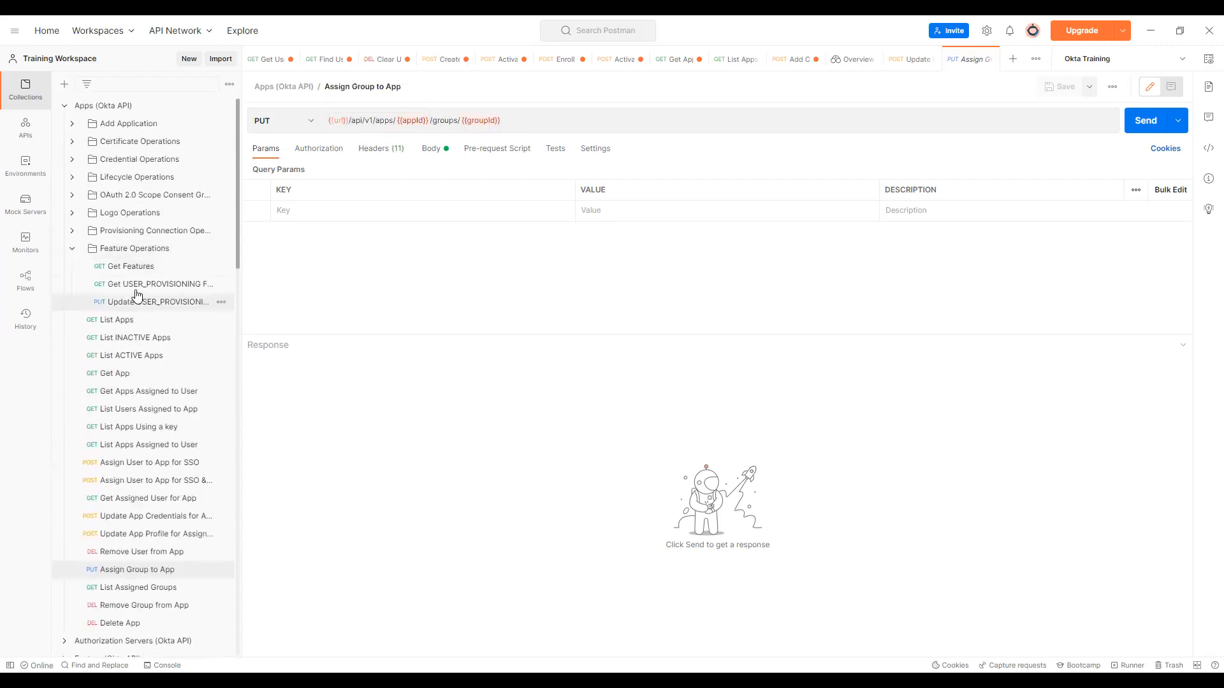
scroll(105, 229, "down", 3)
scroll(89, 191, "up", 3)
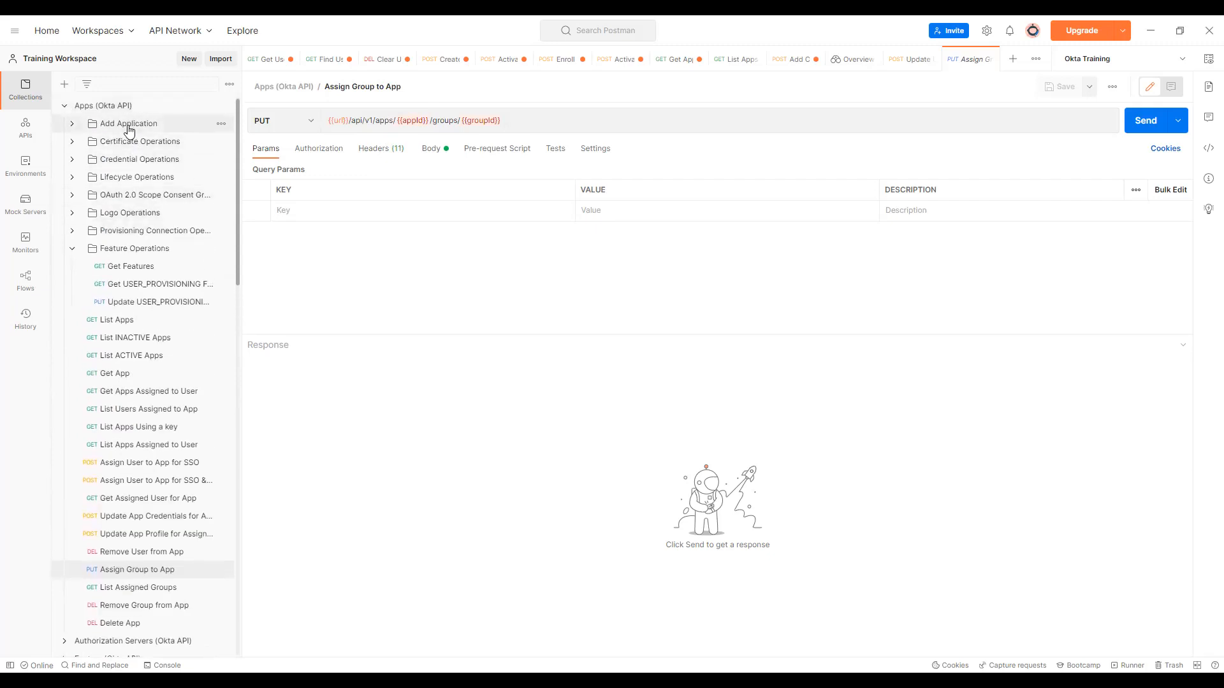
Collapse the Apps, Groups and Users (Okta API) collections
left_click(65, 106)
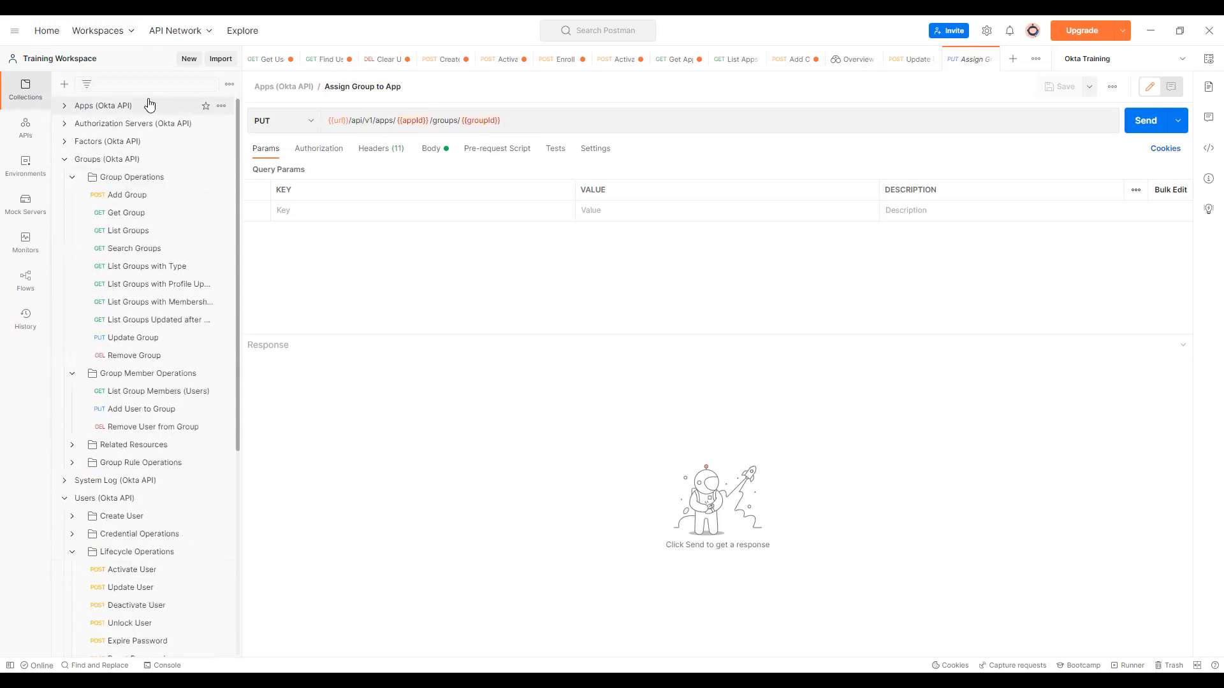
left_click(65, 160)
left_click(65, 195)
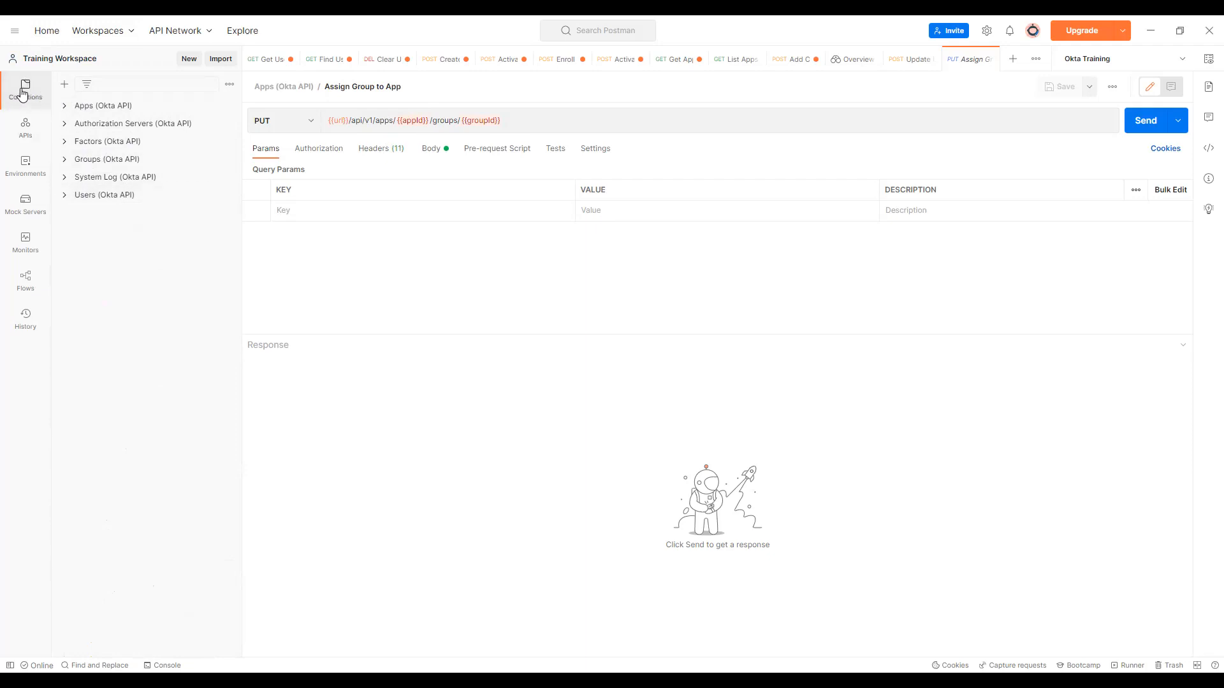
Create a new collection named "My Collection Demo"
left_click(65, 85)
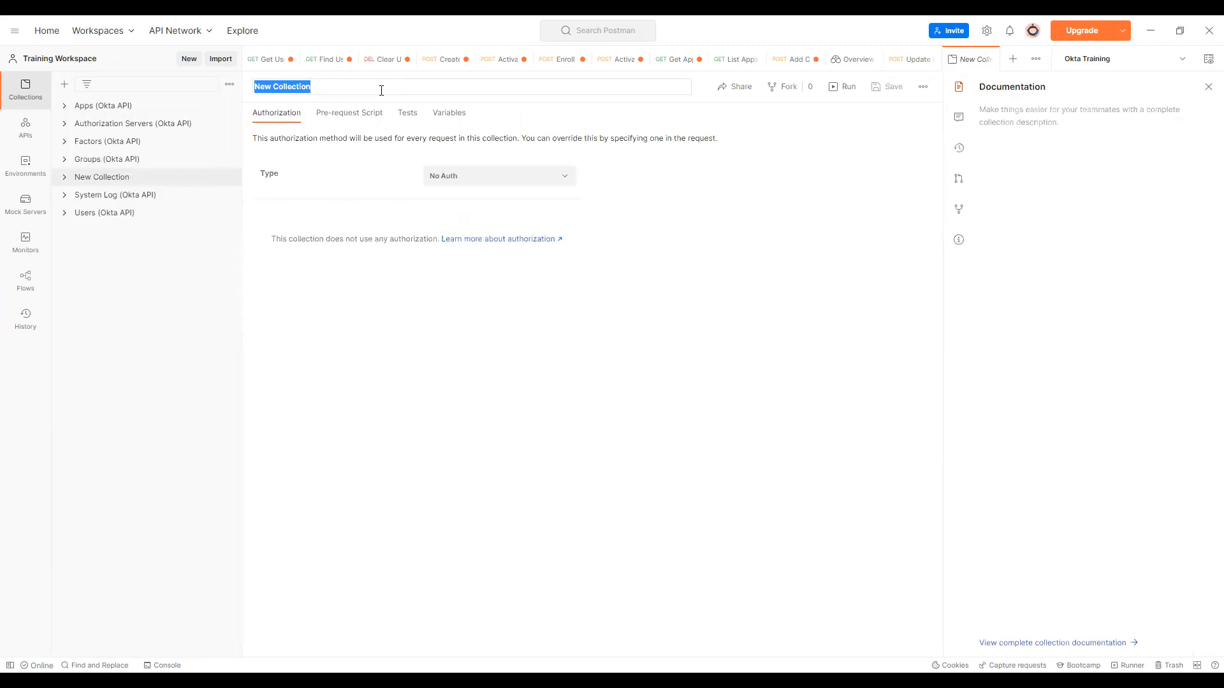
type("My Collection Demo")
key("Return")
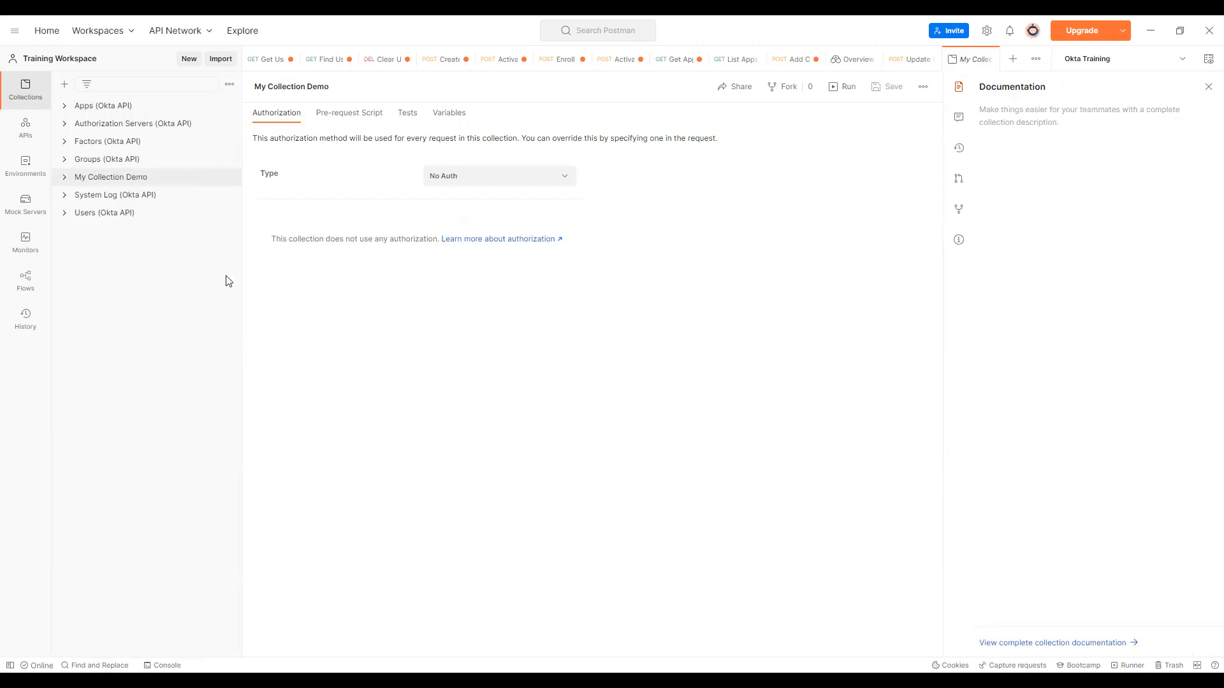
Add a request named "Find User" to the empty My Collection Demo collection
left_click(63, 179)
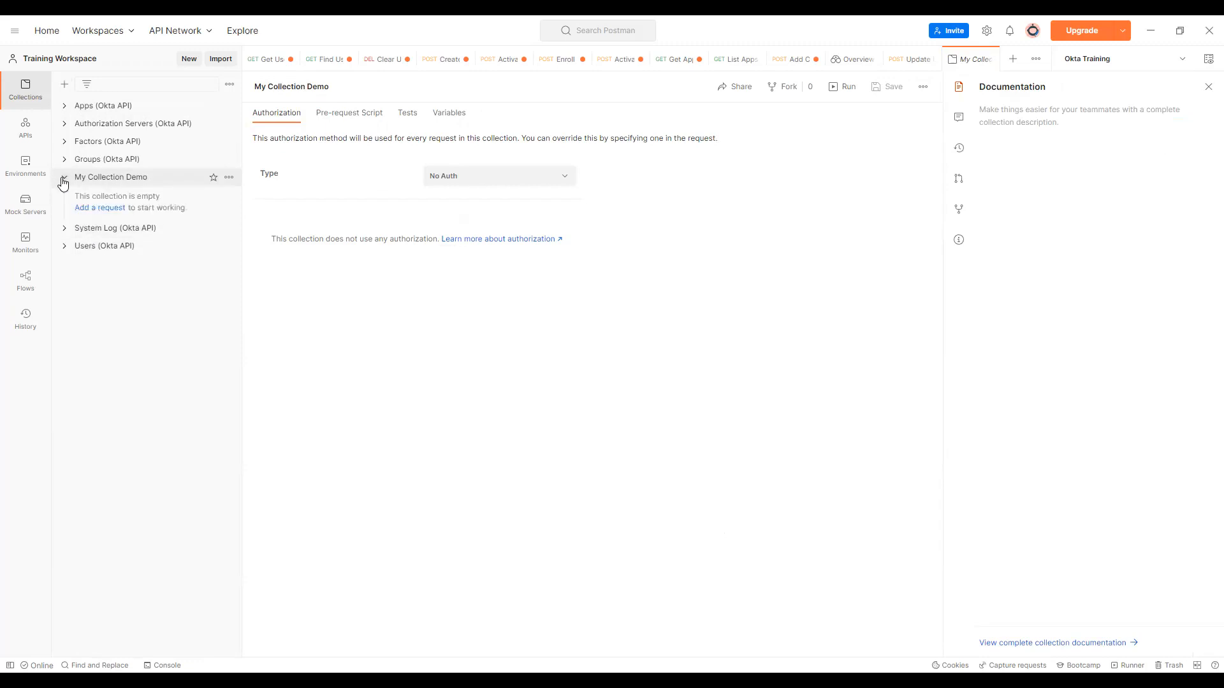
left_click(94, 209)
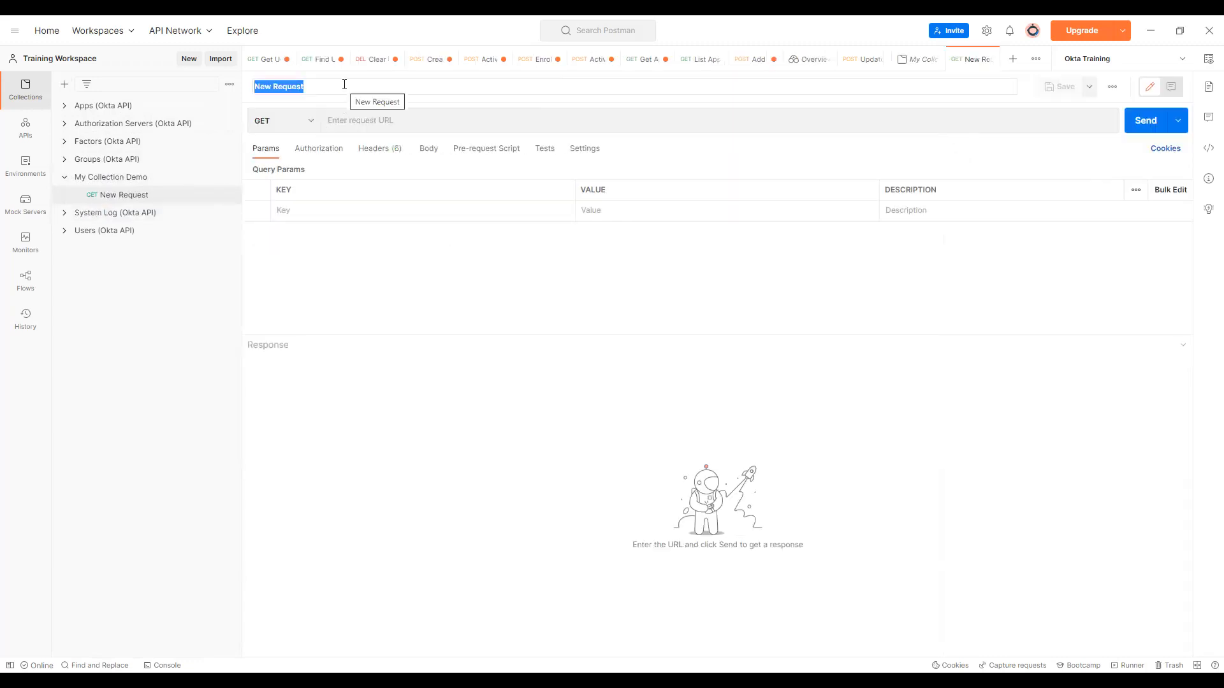
type("Find User")
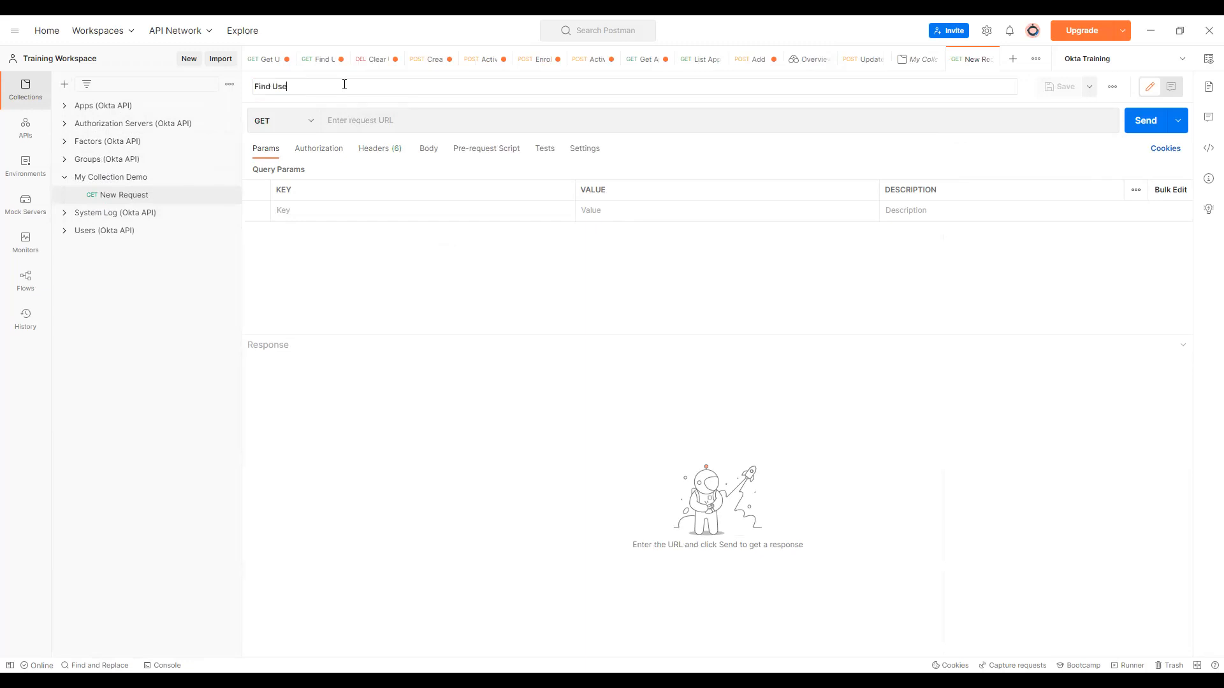
left_click(443, 268)
left_click(377, 120)
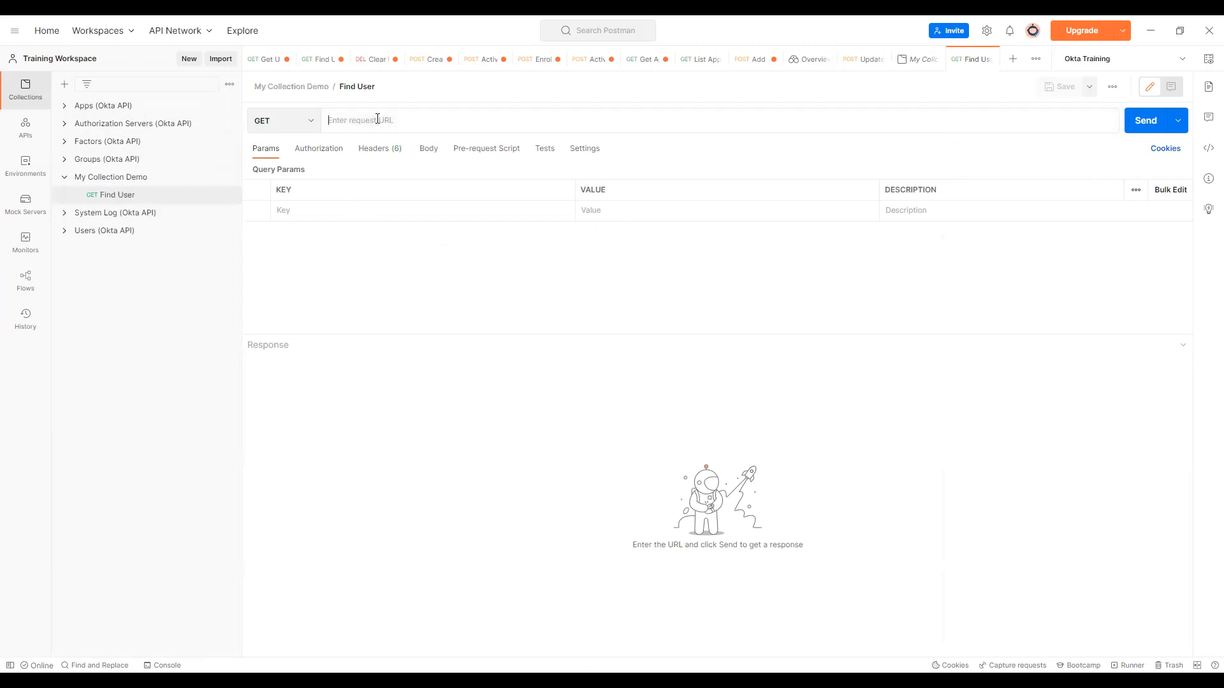
Set the Find User request's method to DELETE and save the request
left_click(306, 121)
left_click(280, 231)
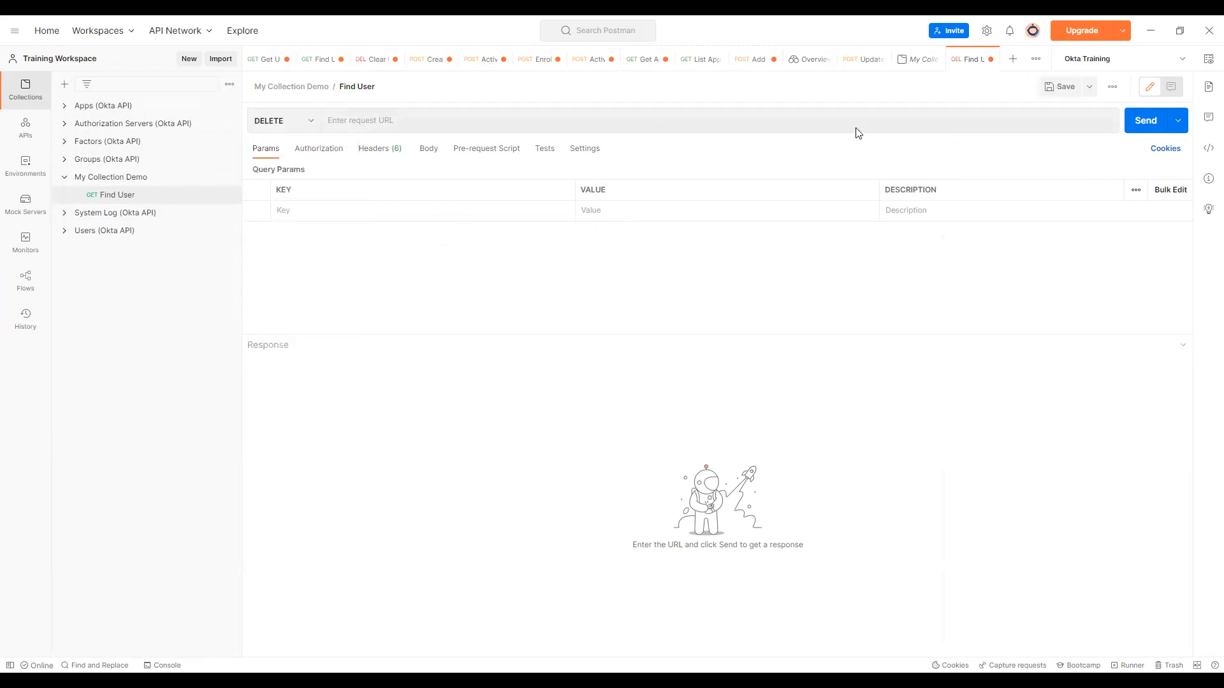
left_click(1041, 93)
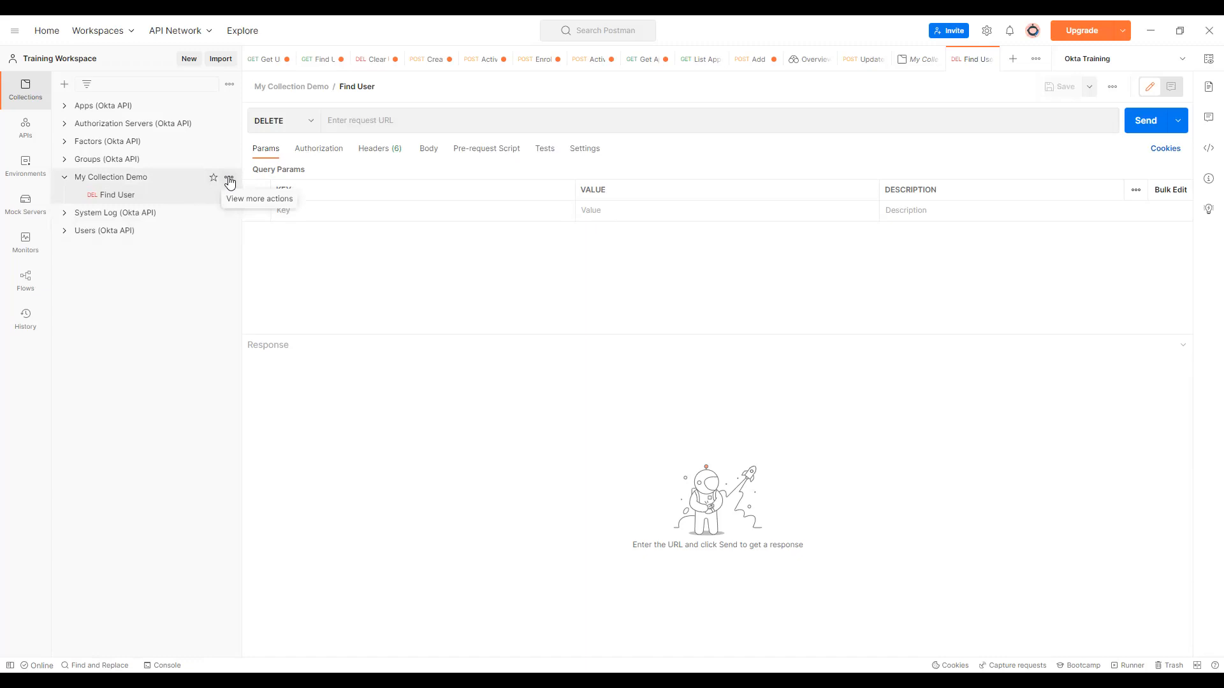
left_click(369, 120)
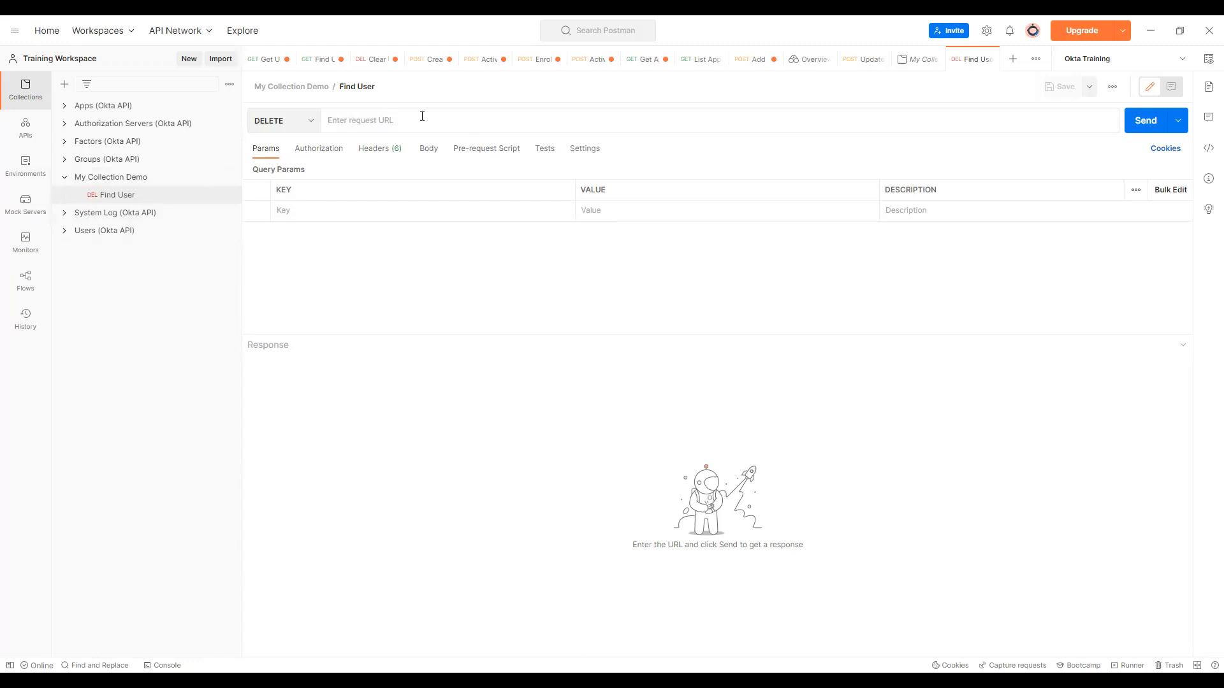
type("https://dev-1234")
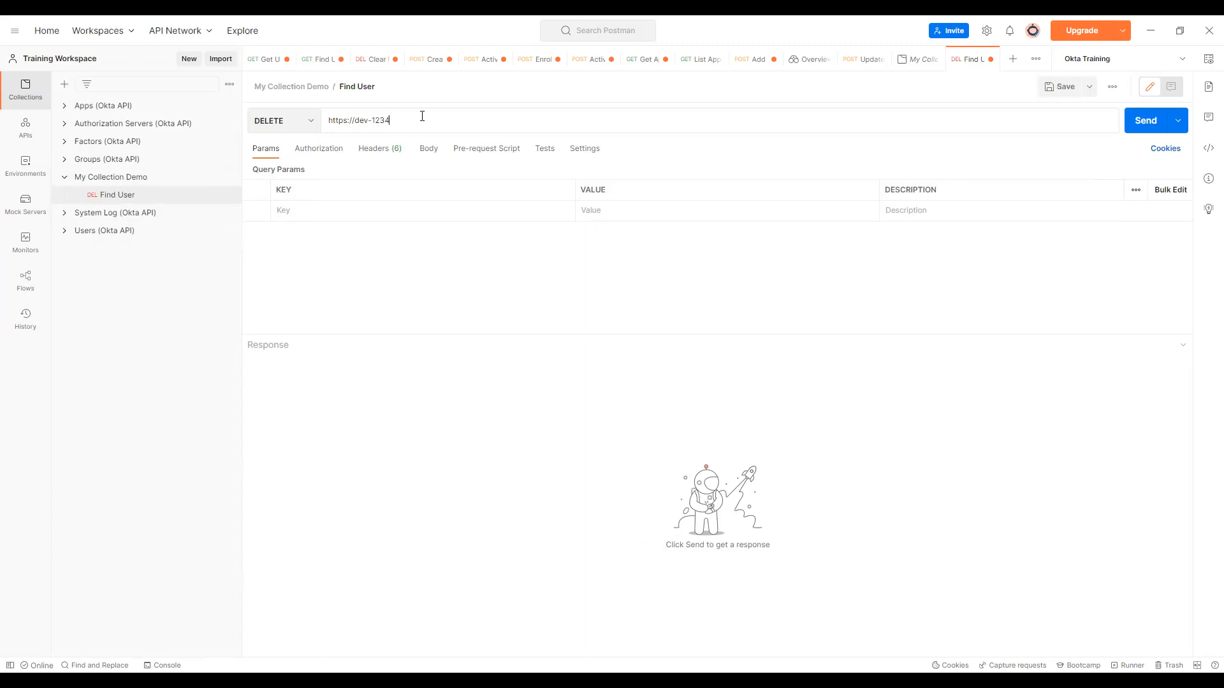
type(".okta.com/api/v1/users")
left_click(494, 273)
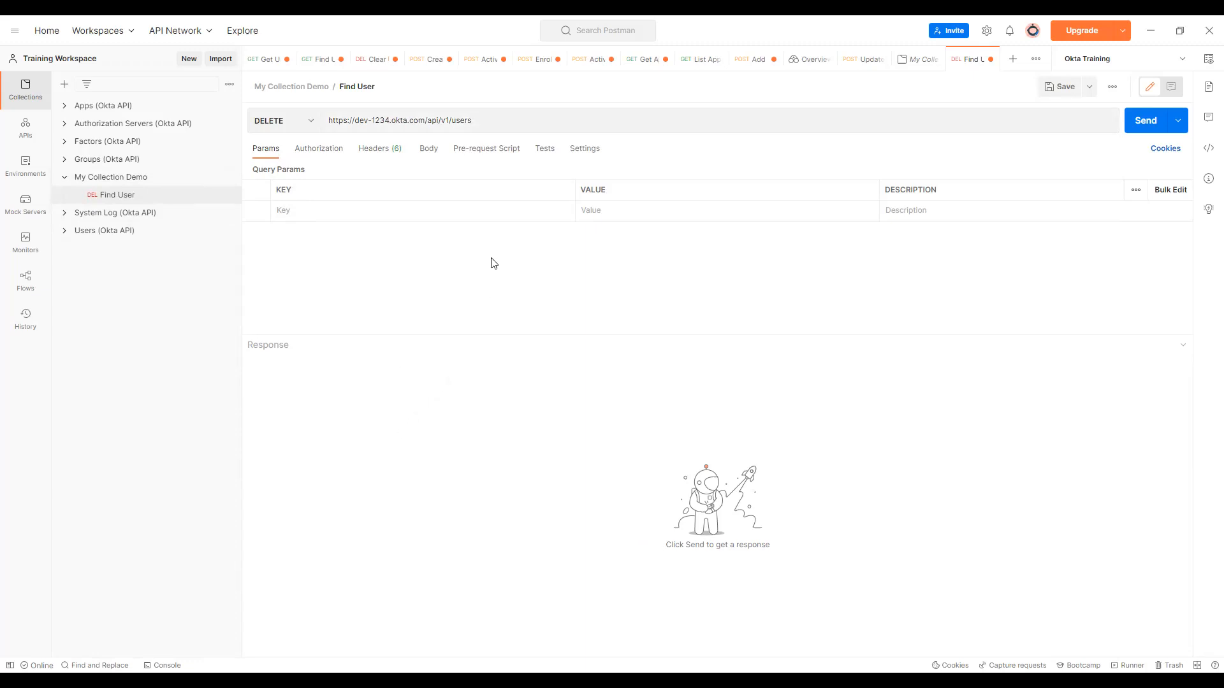
left_click_drag(484, 120, 336, 120)
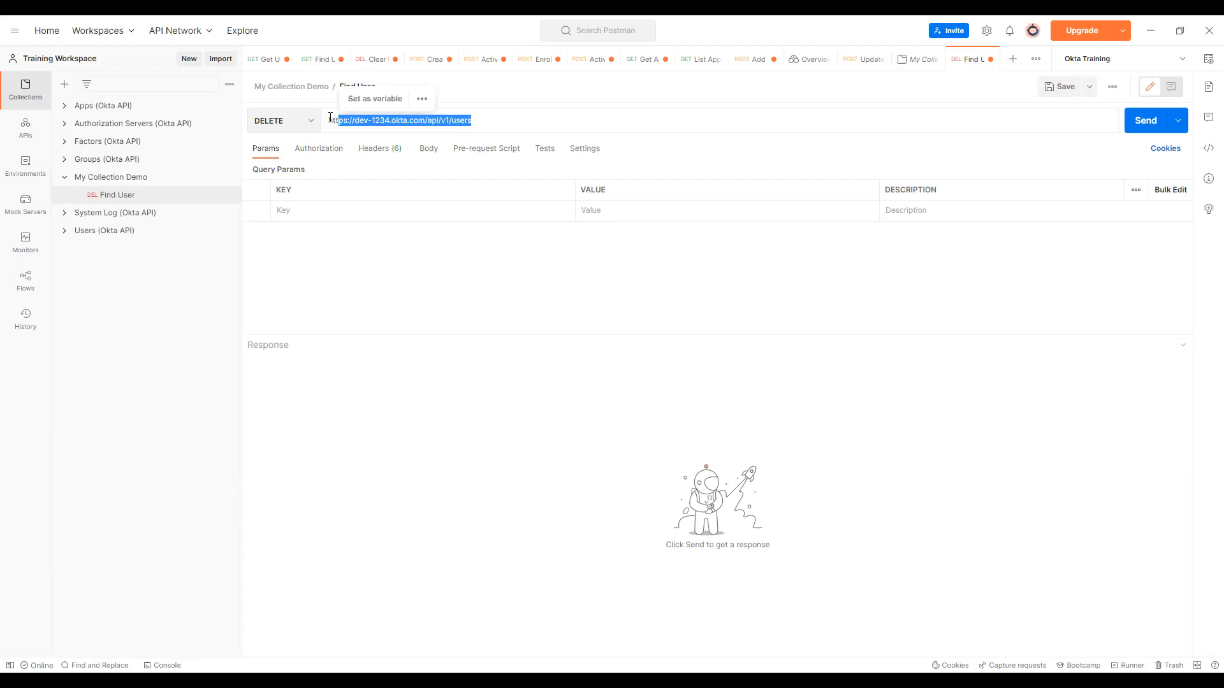
left_click(511, 90)
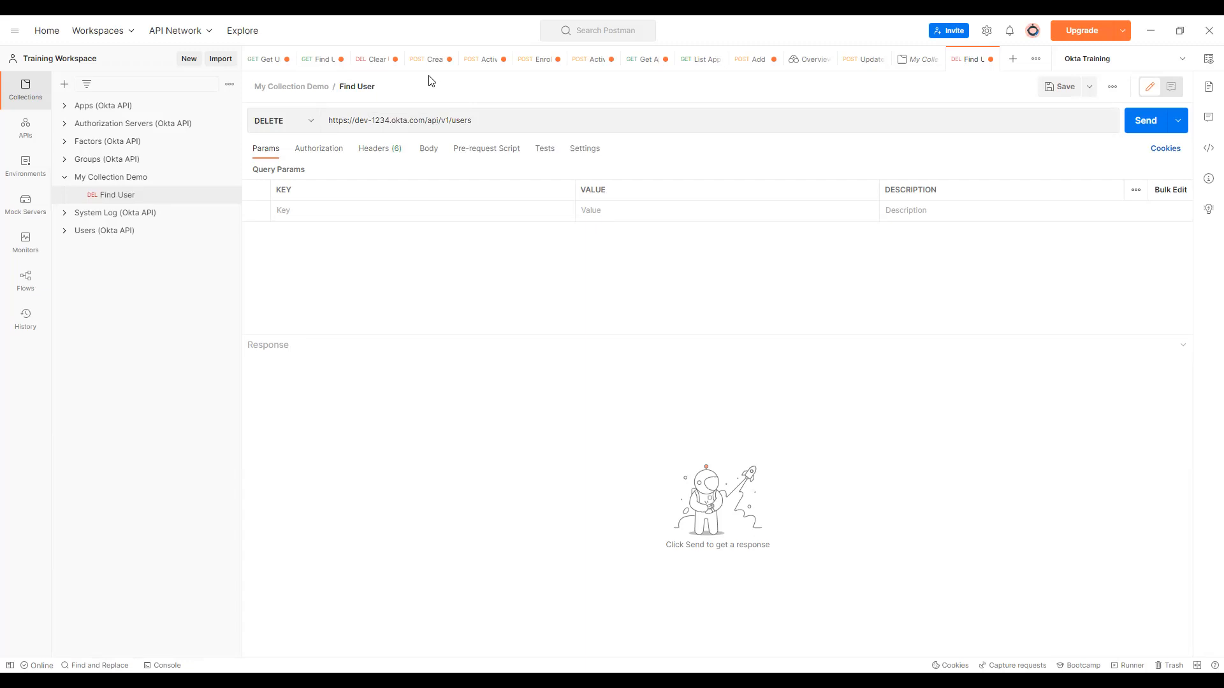
Add a query parameter with the key q and a first name as its value to the Find User request
left_click(324, 210)
type("q")
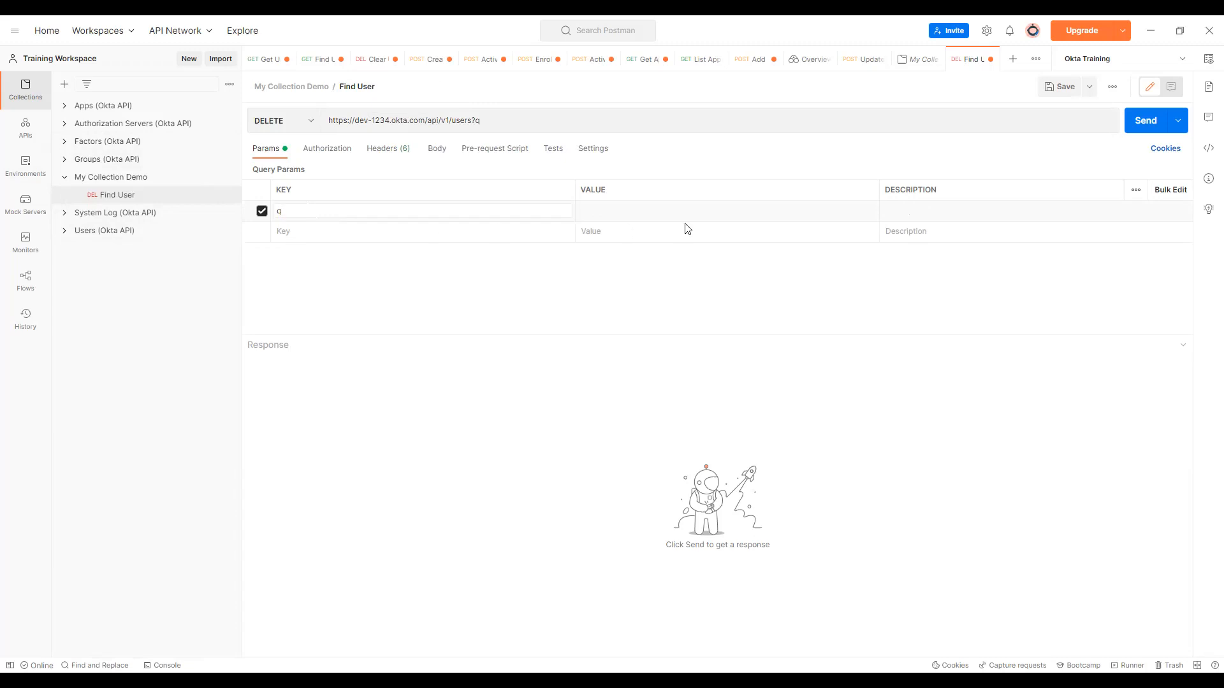
type("Susan")
Examine the parts of the Find User URL: the base address, the users path segment and the q query string
left_click_drag(508, 121, 354, 121)
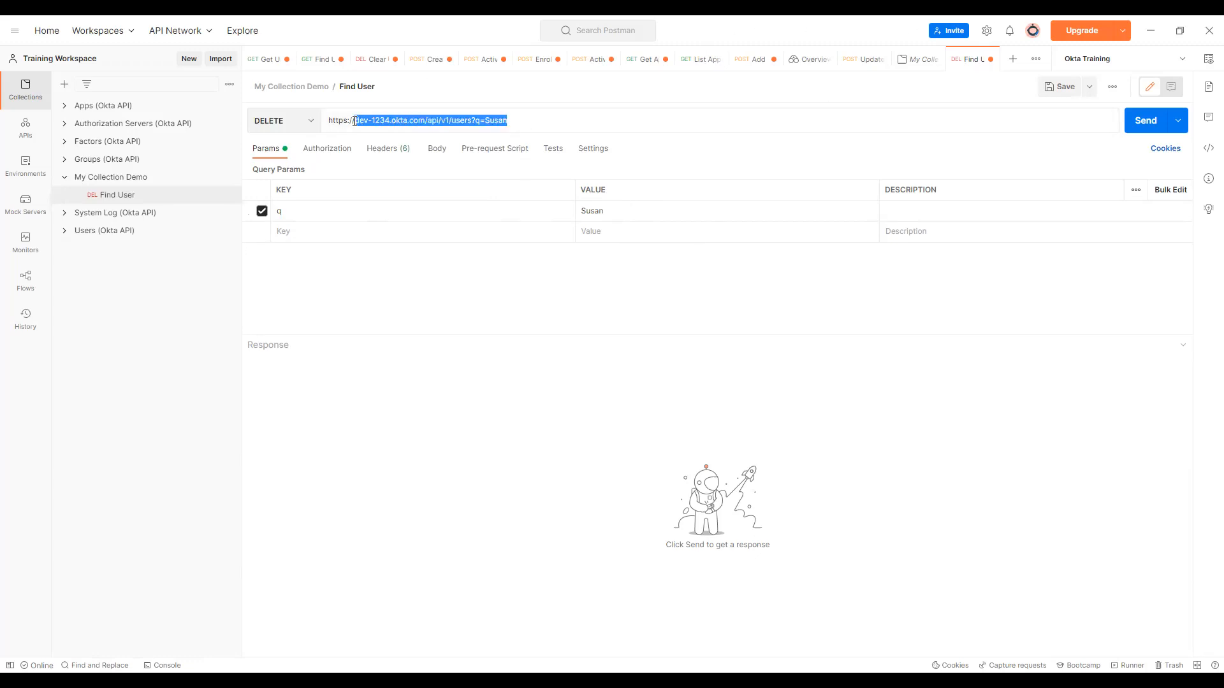
left_click(396, 263)
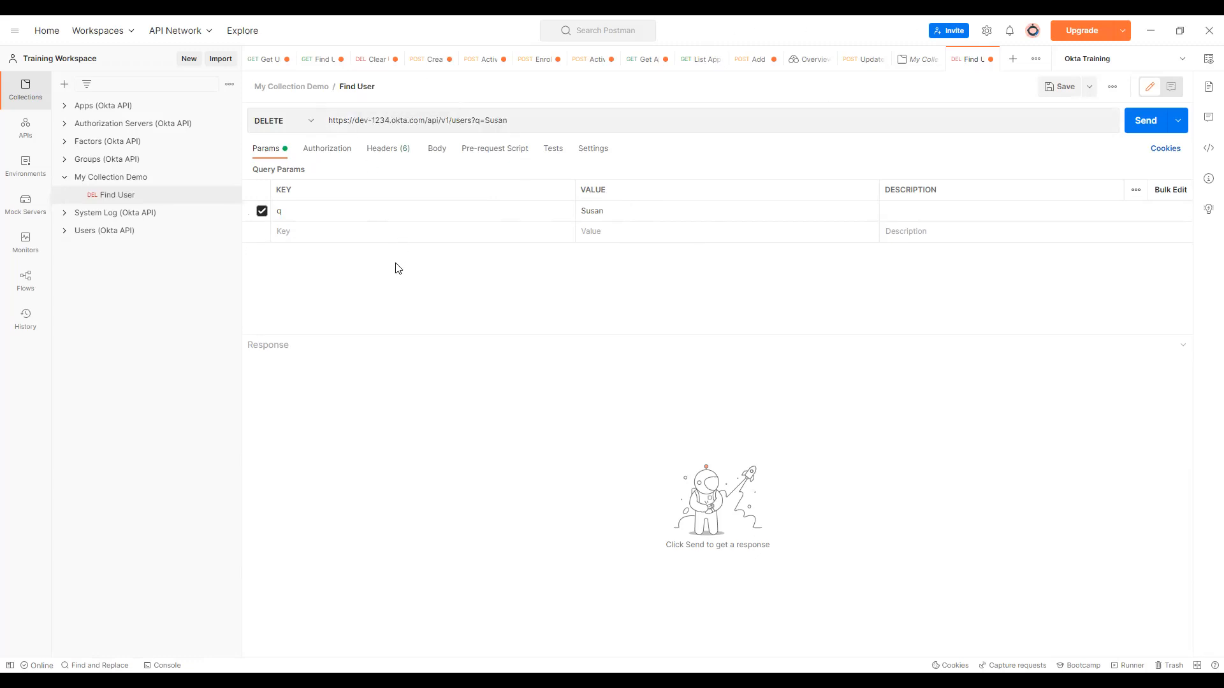
left_click_drag(354, 121, 310, 123)
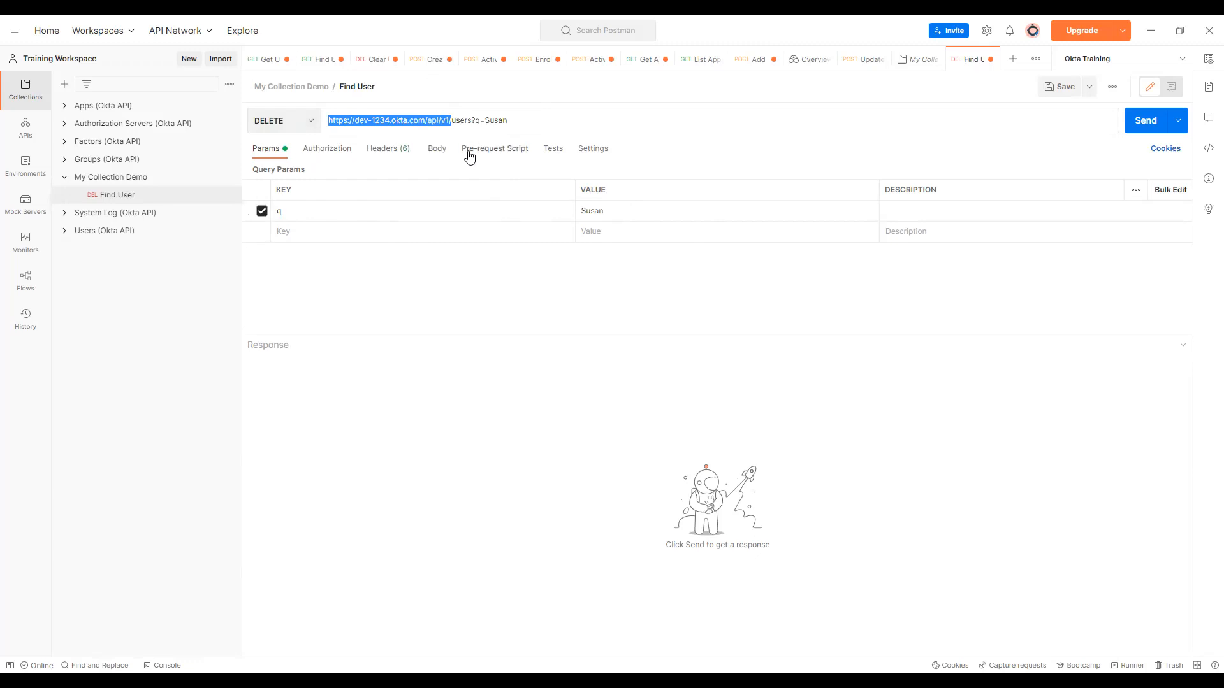
double_click(461, 120)
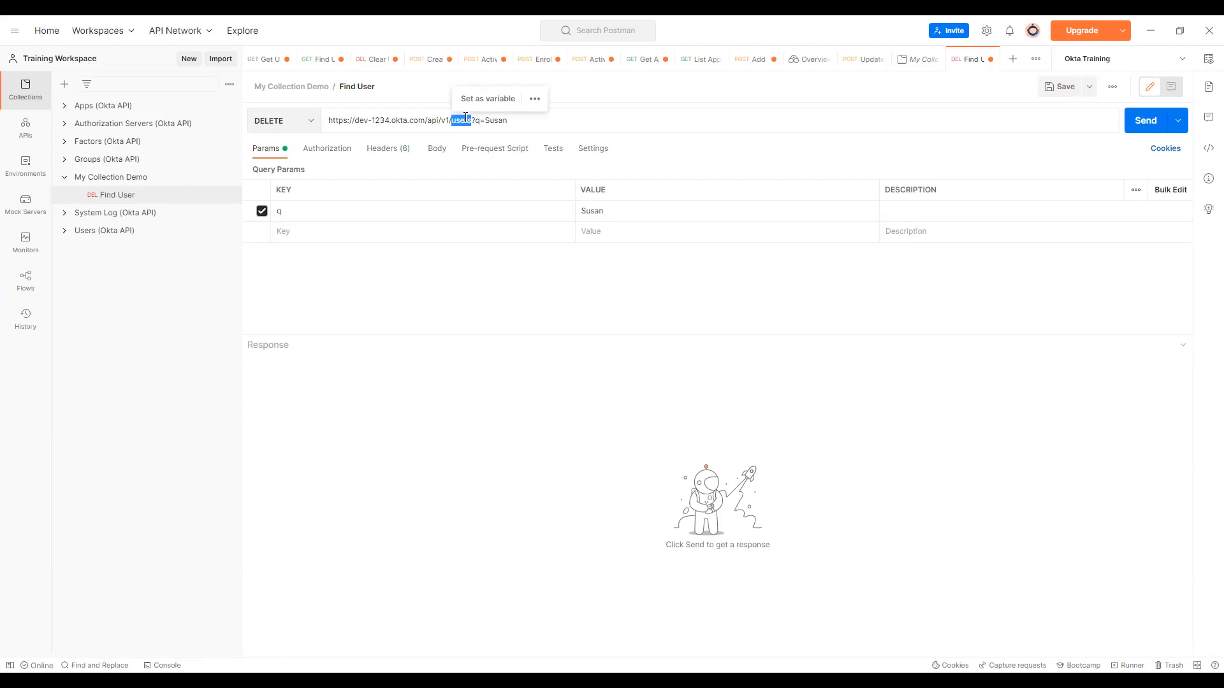
left_click(525, 124)
left_click_drag(473, 121, 476, 121)
left_click(543, 121)
left_click(373, 208)
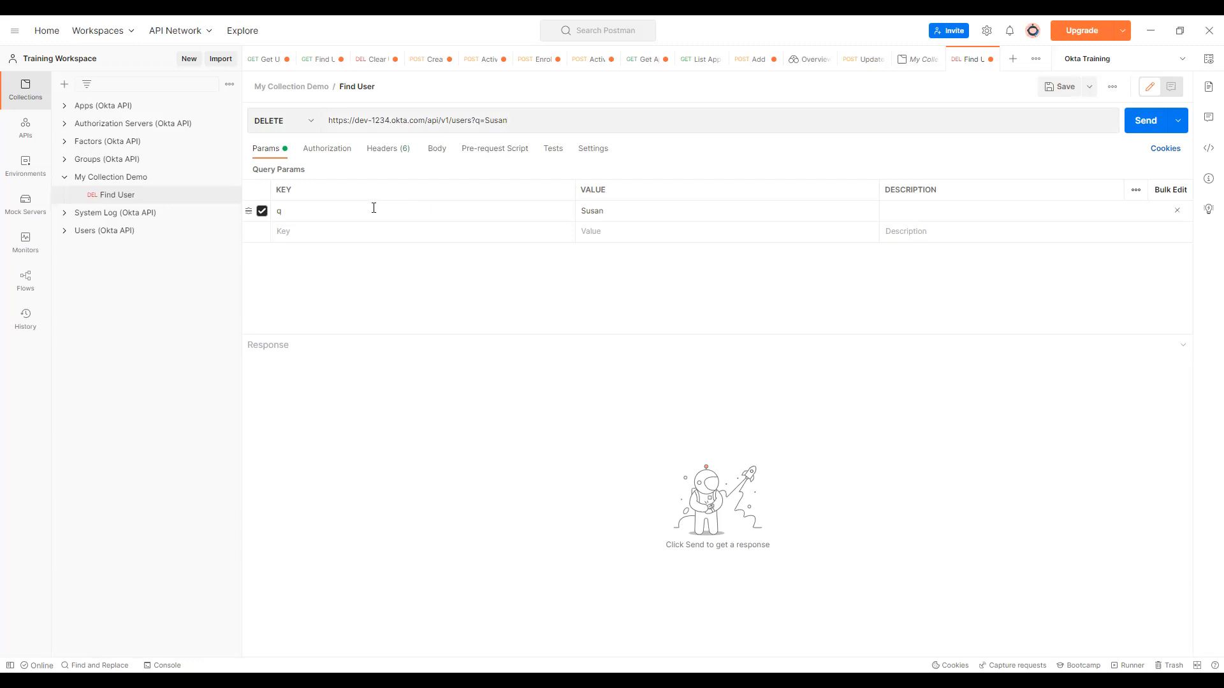
double_click(497, 120)
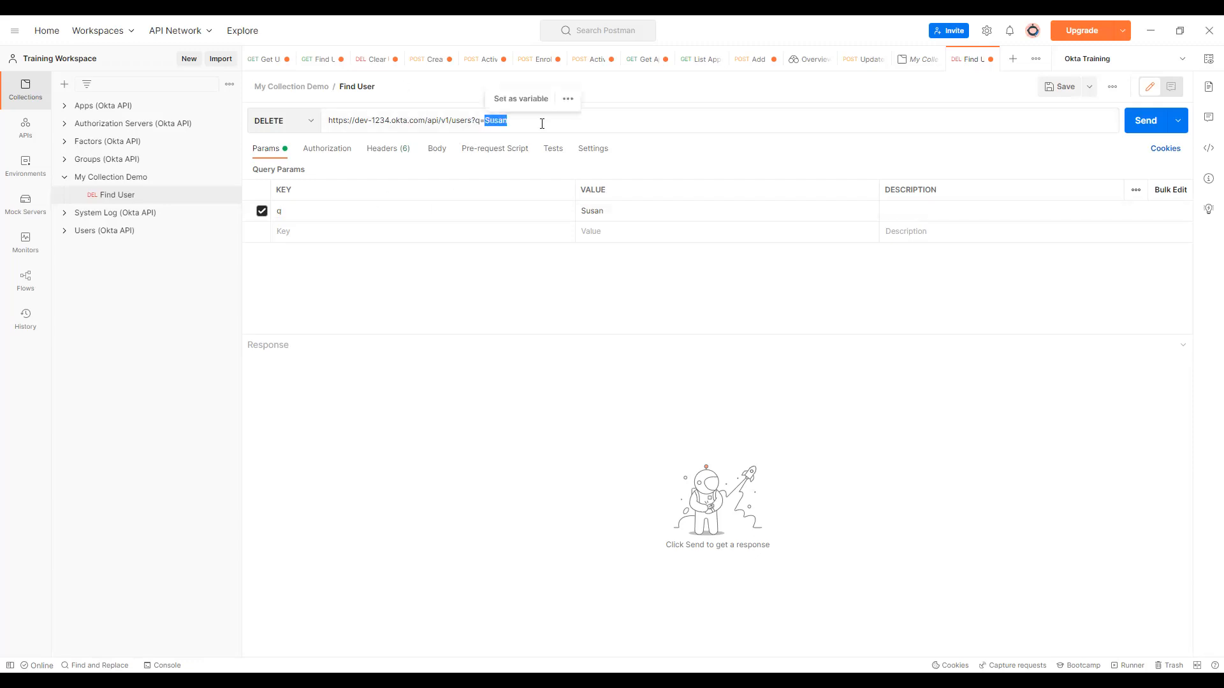
left_click(545, 120)
left_click(570, 121)
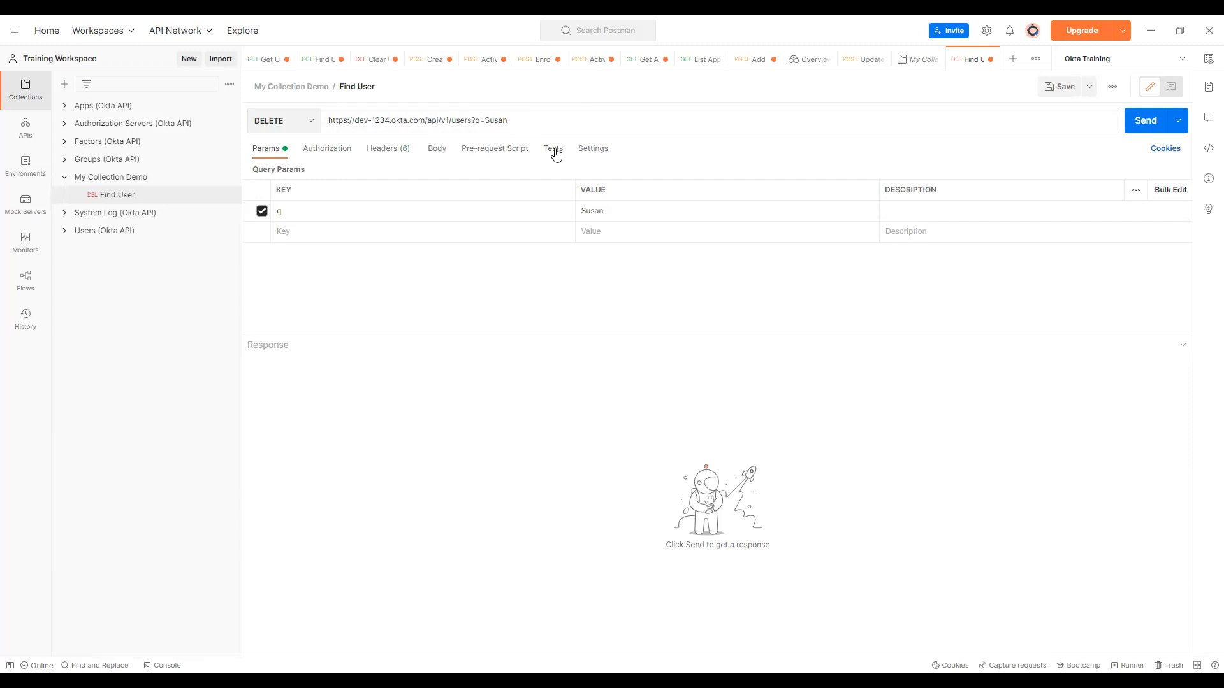
Replace the q parameter's value with a different first name and check the query string in the URL
double_click(593, 211)
type("Elvis")
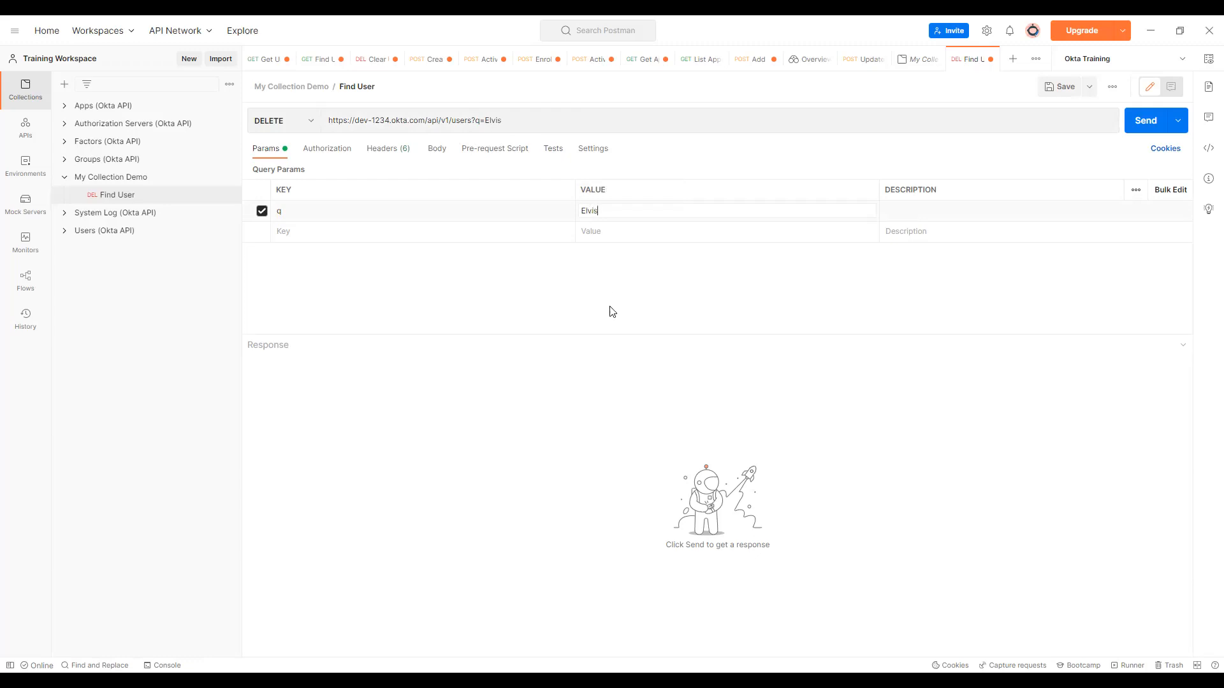
left_click(515, 119)
left_click_drag(515, 119, 484, 120)
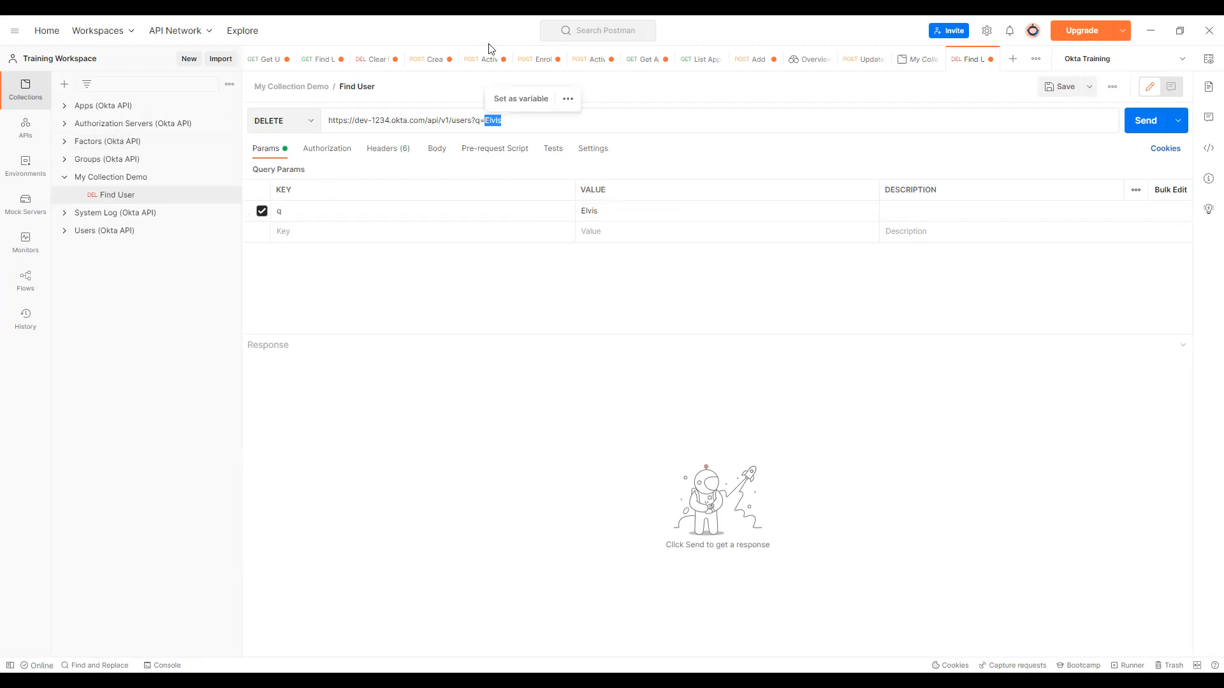
left_click(508, 120)
left_click_drag(472, 119, 522, 119)
left_click(523, 120)
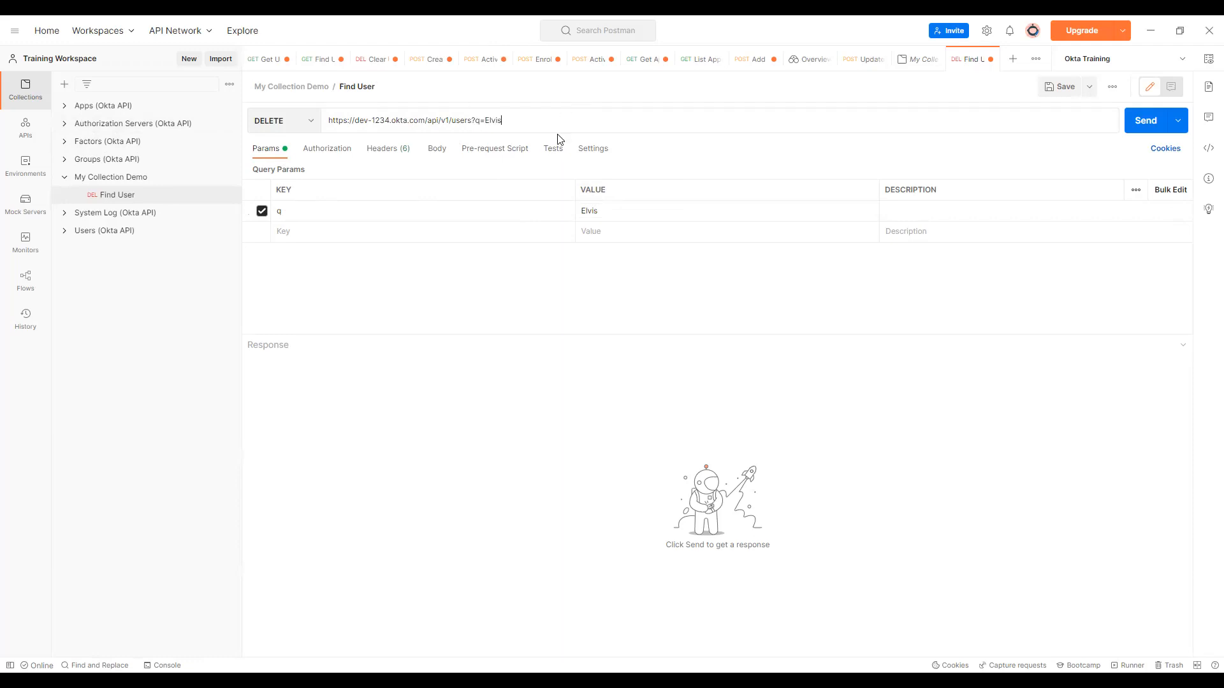
Add a limit query parameter with the value 10 and save the Find User request
left_click(378, 236)
type("limit")
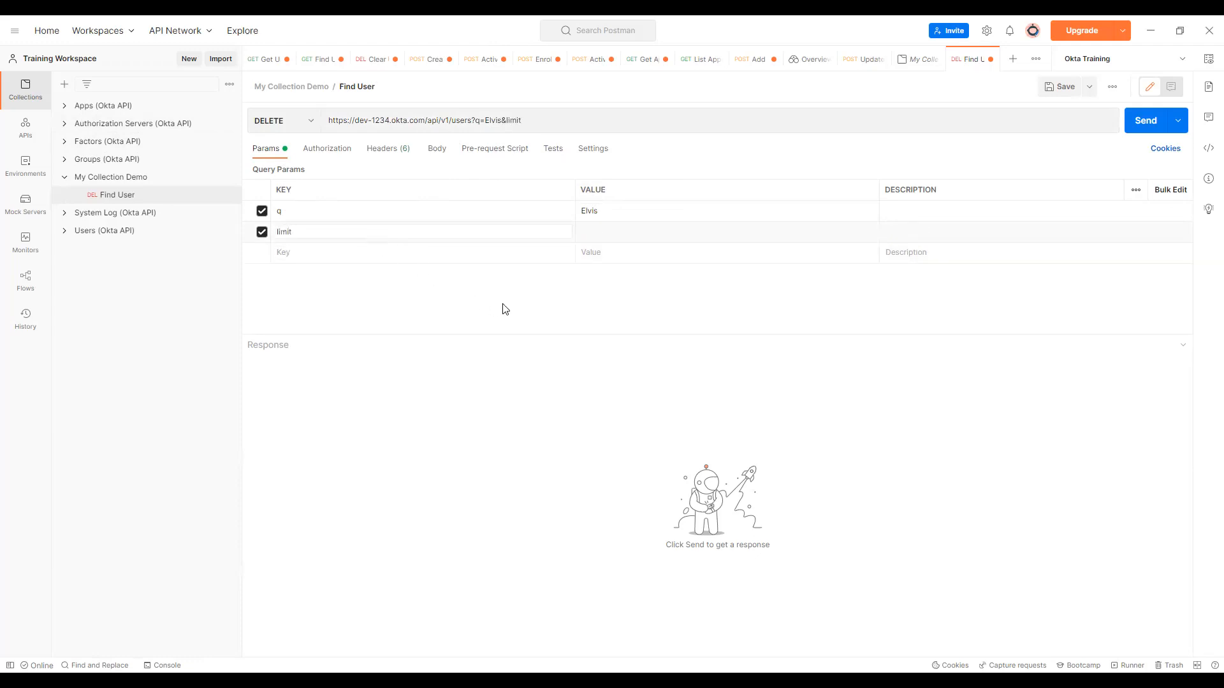
left_click(654, 233)
left_click(654, 232)
type("10")
left_click(1049, 86)
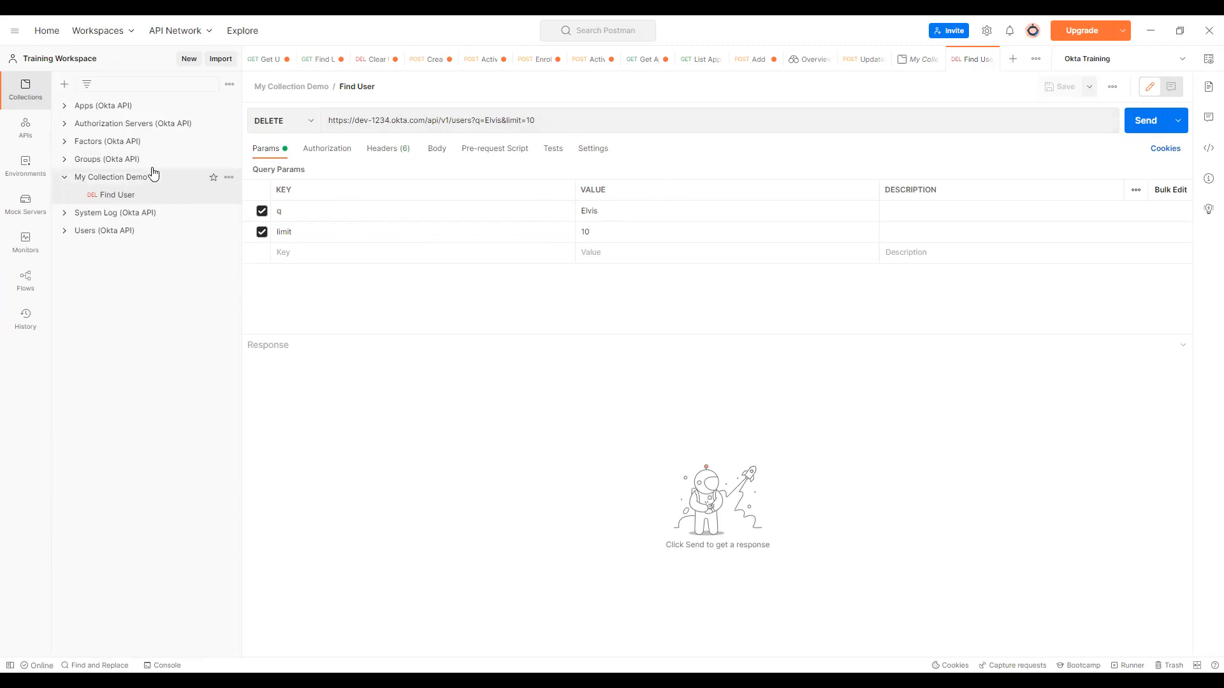
View the workspace's environments list, and return to the Find User request in My Collection Demo
left_click(63, 182)
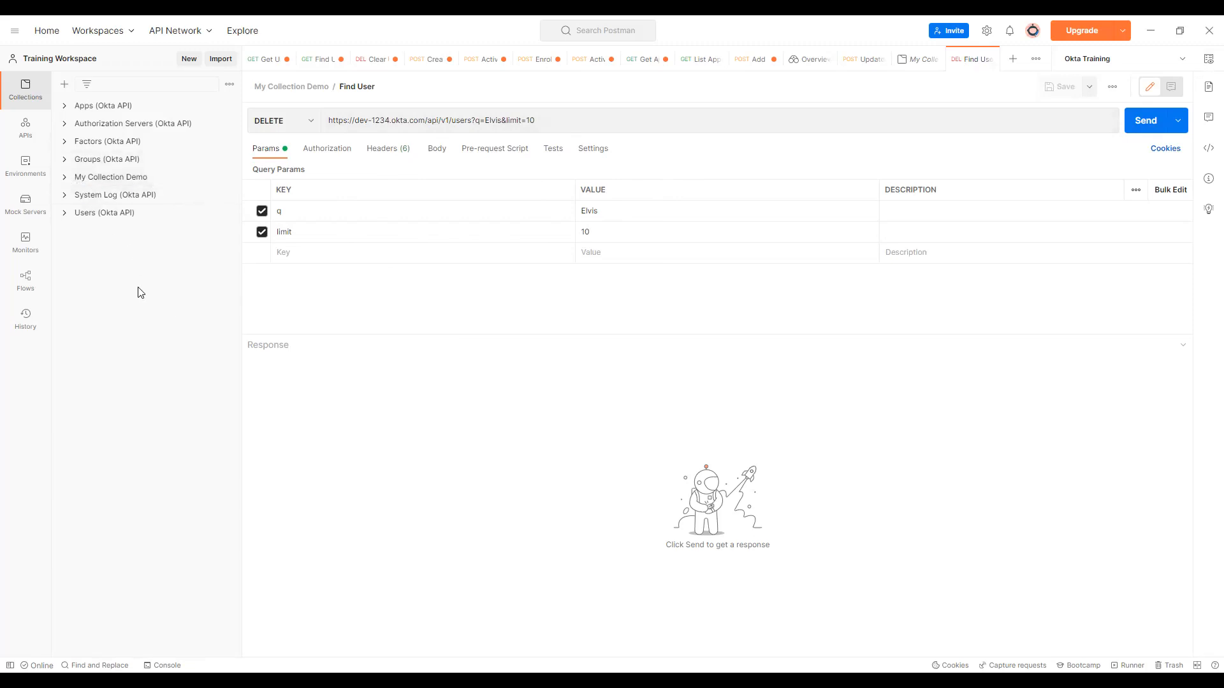
left_click(28, 177)
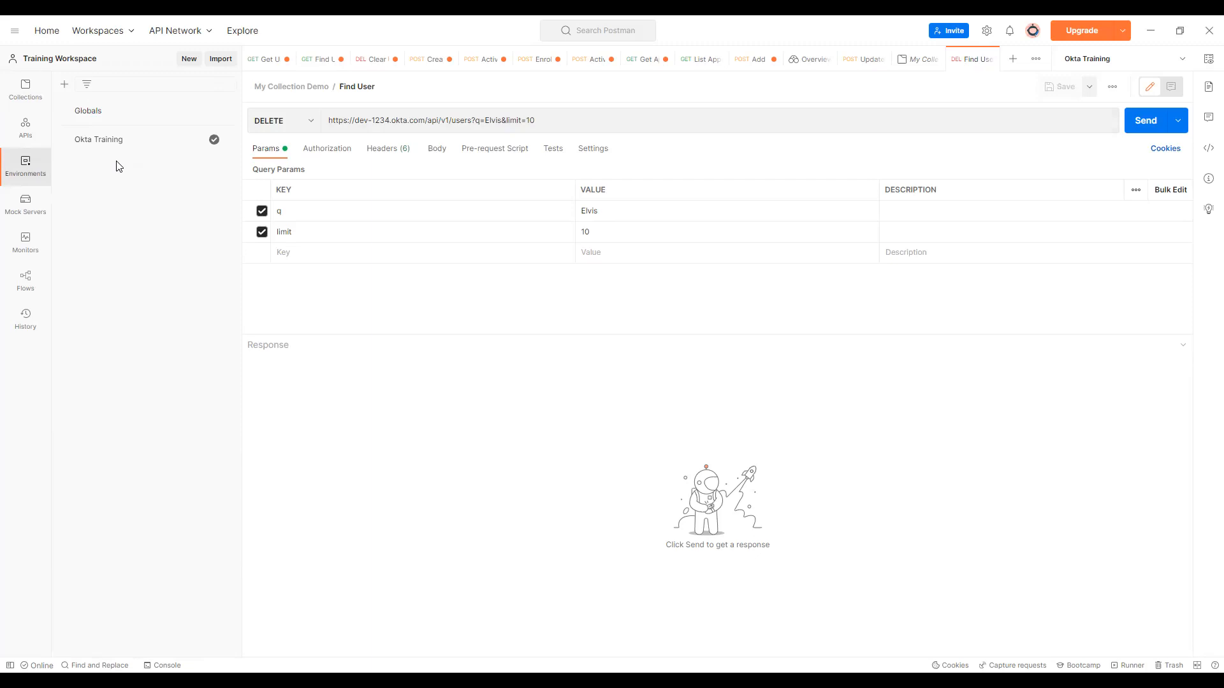
left_click(19, 88)
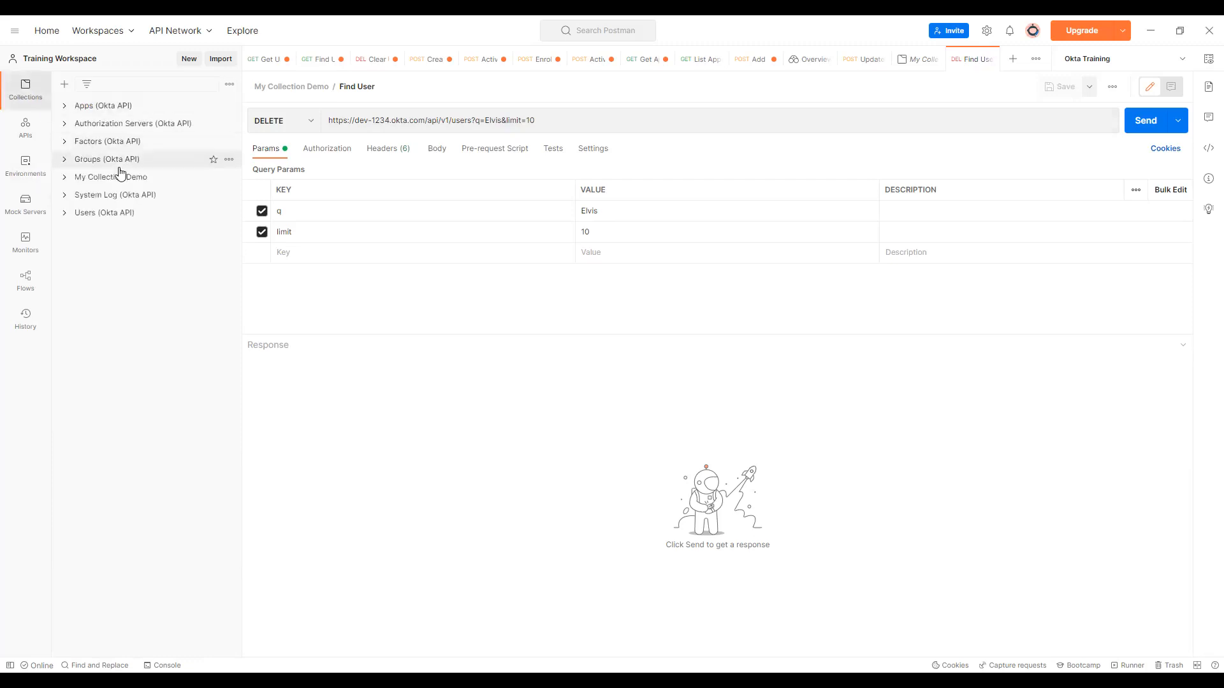
left_click(120, 176)
left_click(125, 199)
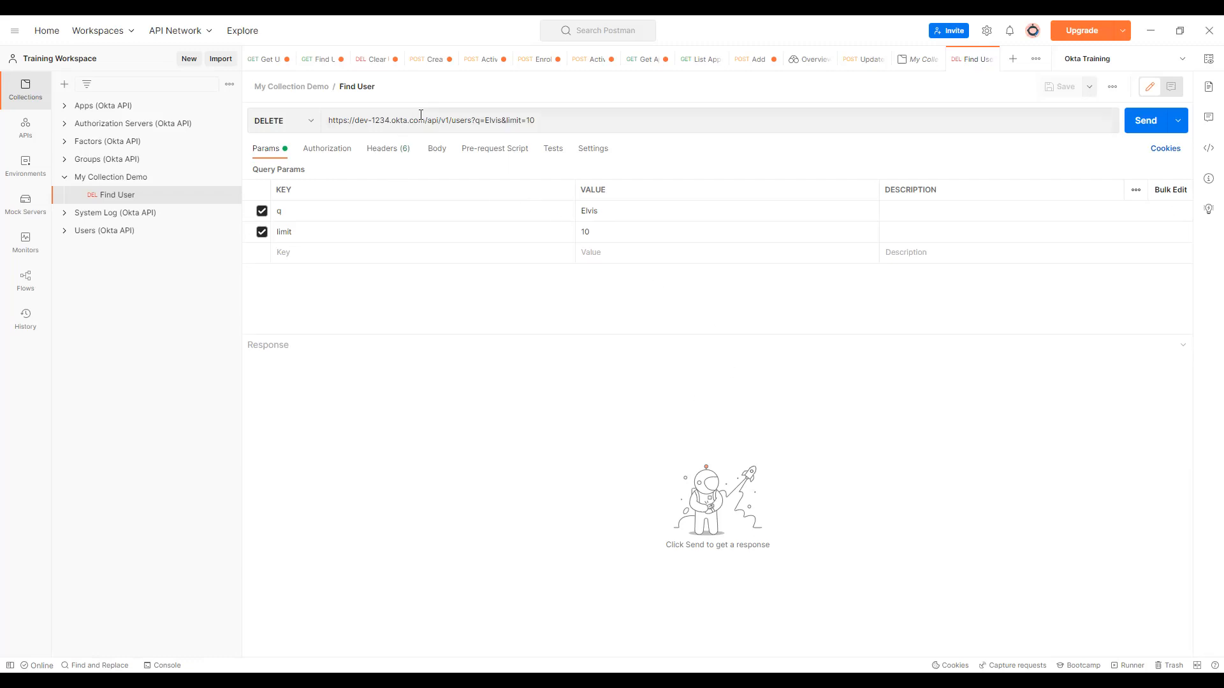
left_click_drag(452, 119, 317, 119)
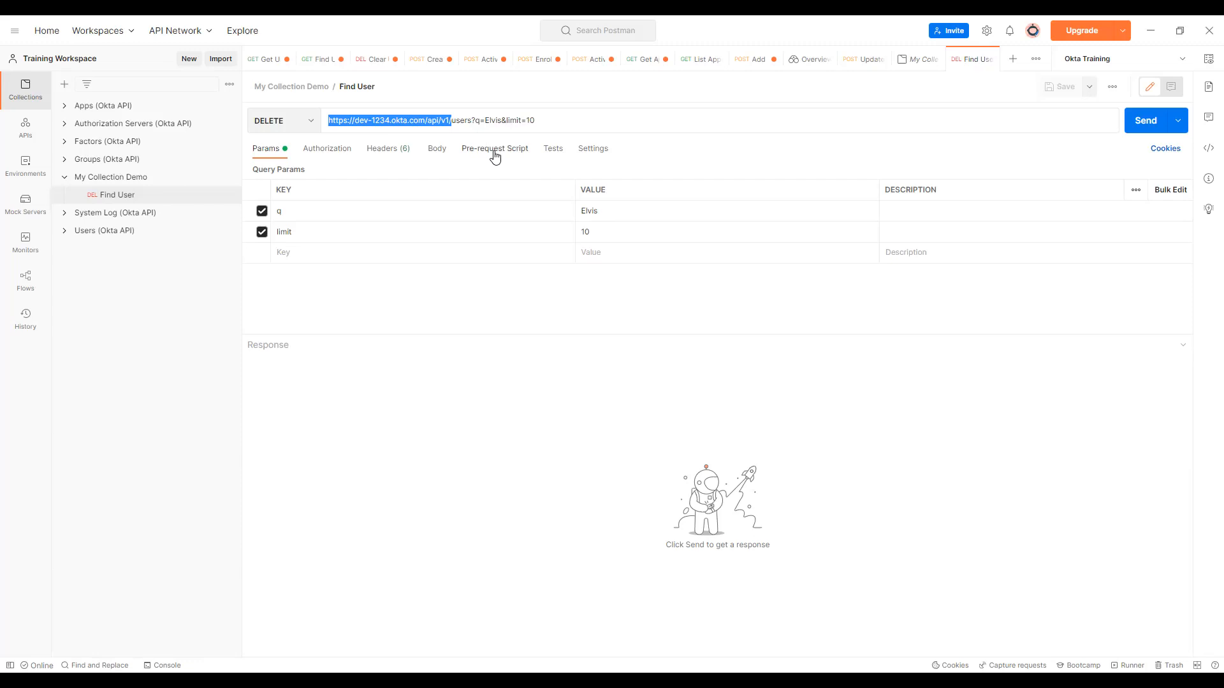
key("BackSpace")
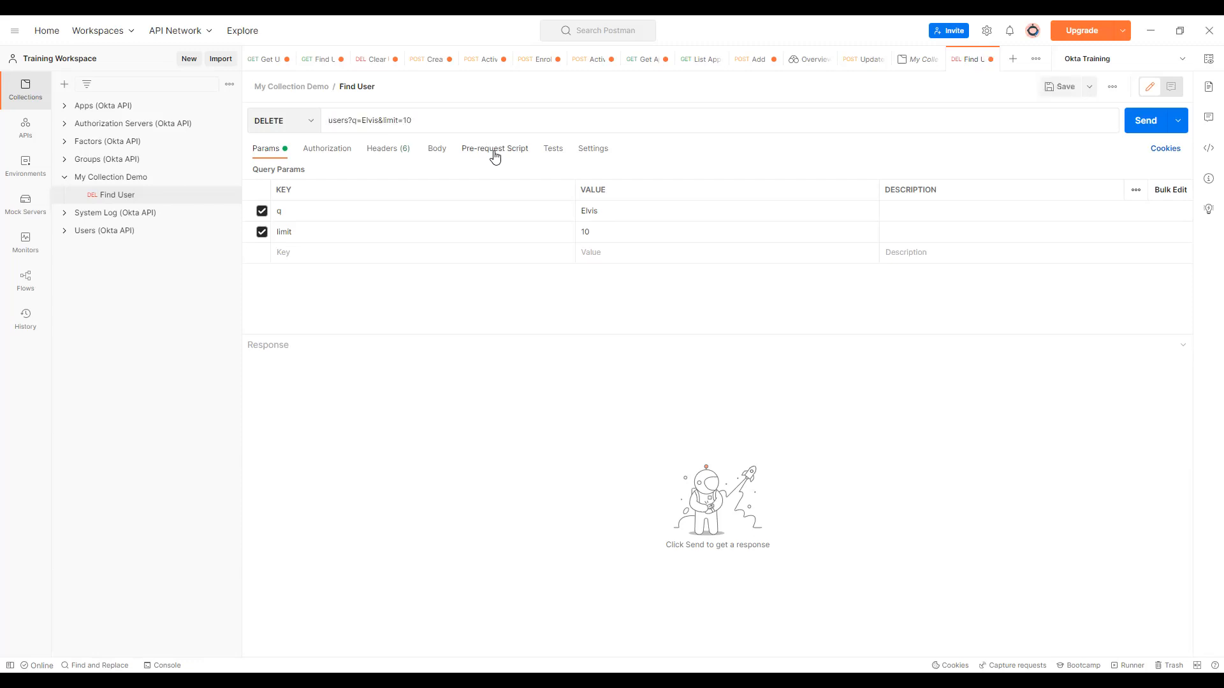
type("{{okta_url1}}")
key("BackSpace")
key("BackSpace")
key("BackSpace")
type("}}/")
Try group as the path segment of the Find User URL, and set the segment to user
double_click(383, 121)
type("group")
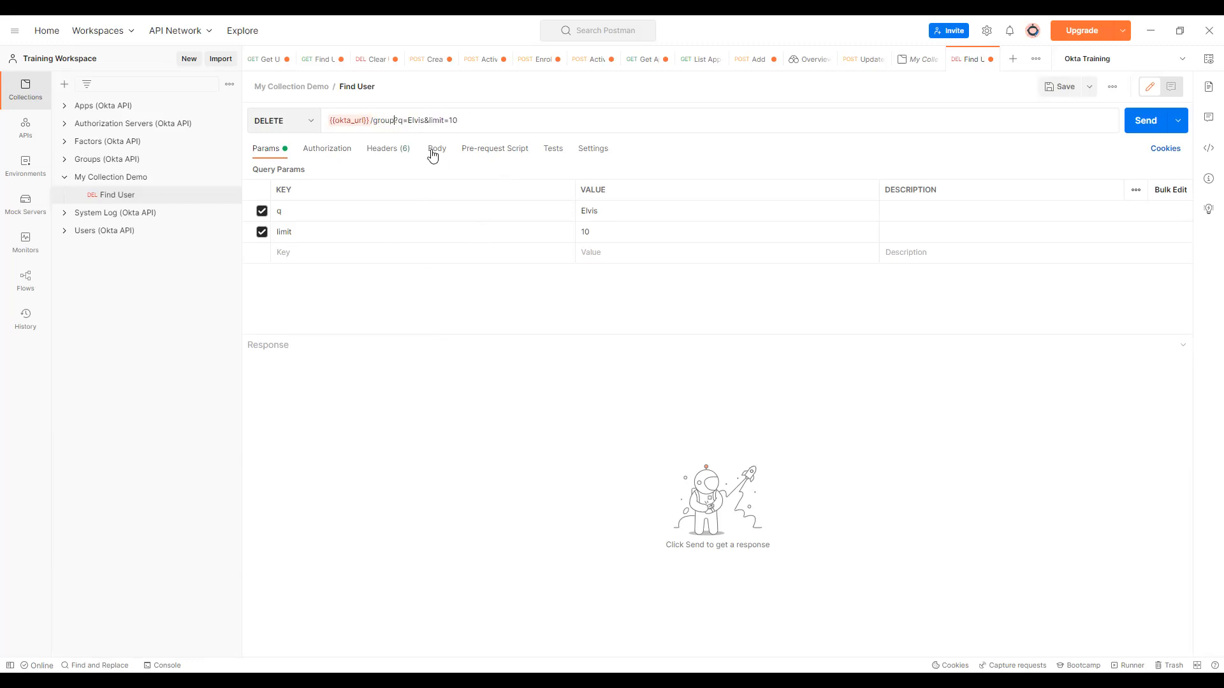
double_click(386, 120)
type("user")
left_click(378, 297)
Copy the whole Find User URL and add a new request named "Find group" to My Collection Demo
left_click(462, 111)
key("ctrl+a")
key("ctrl+c")
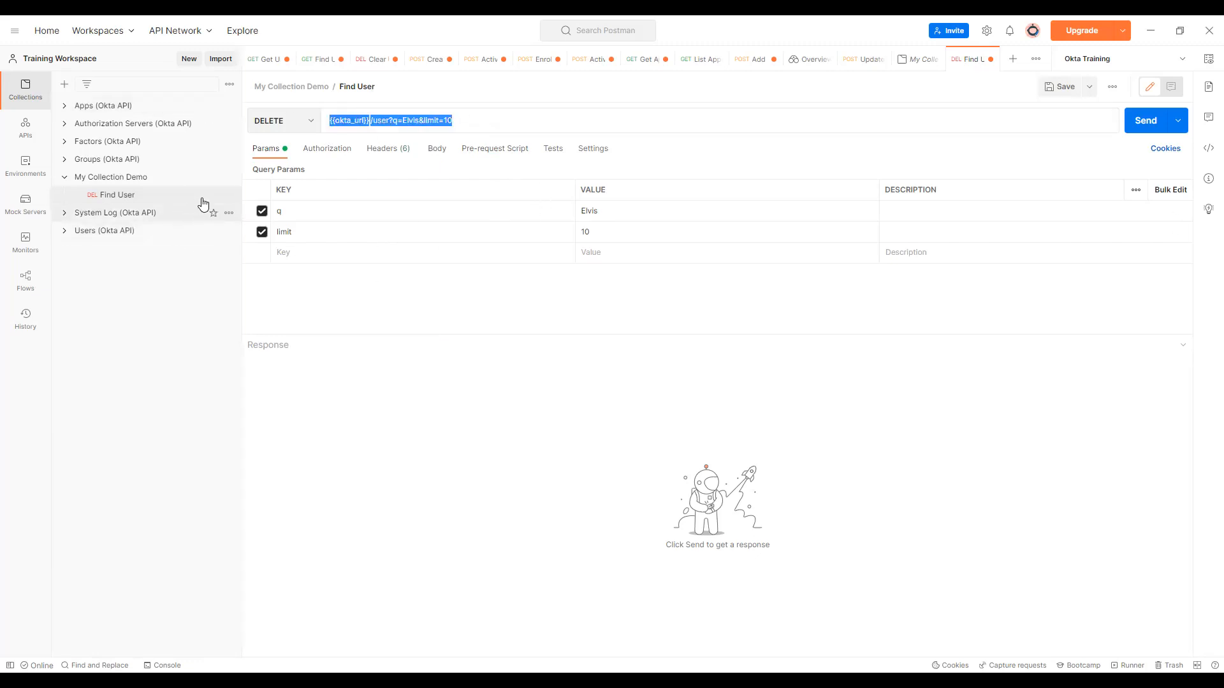
left_click(229, 177)
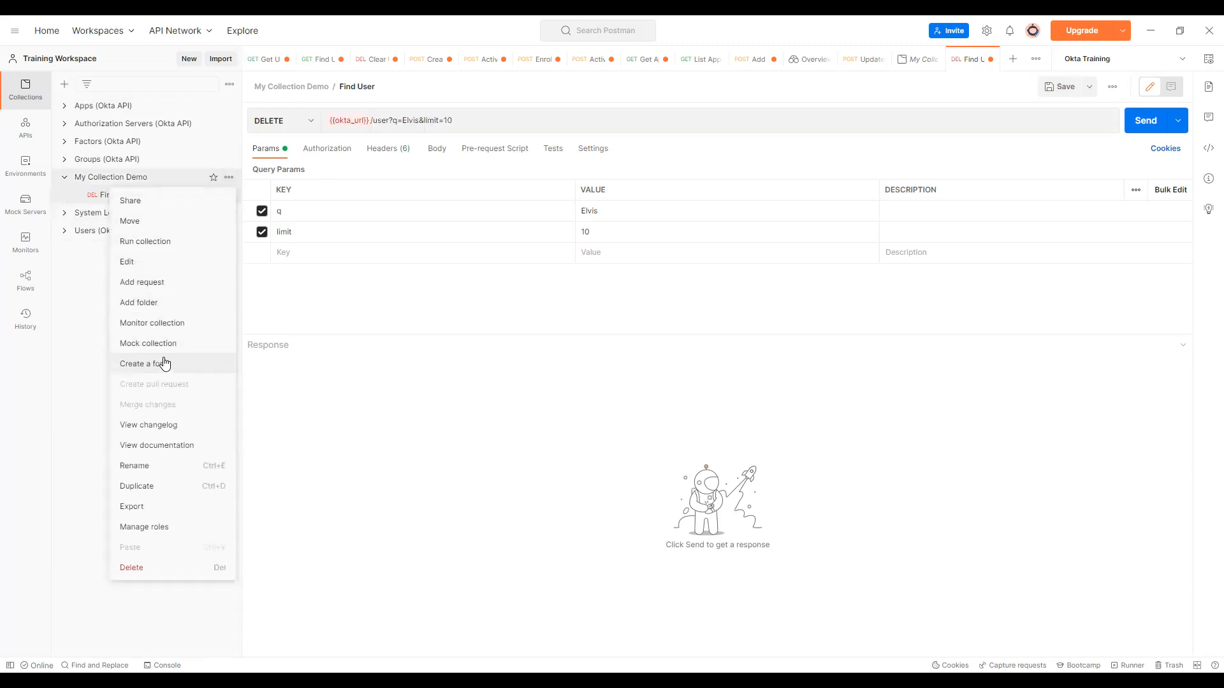
left_click(166, 281)
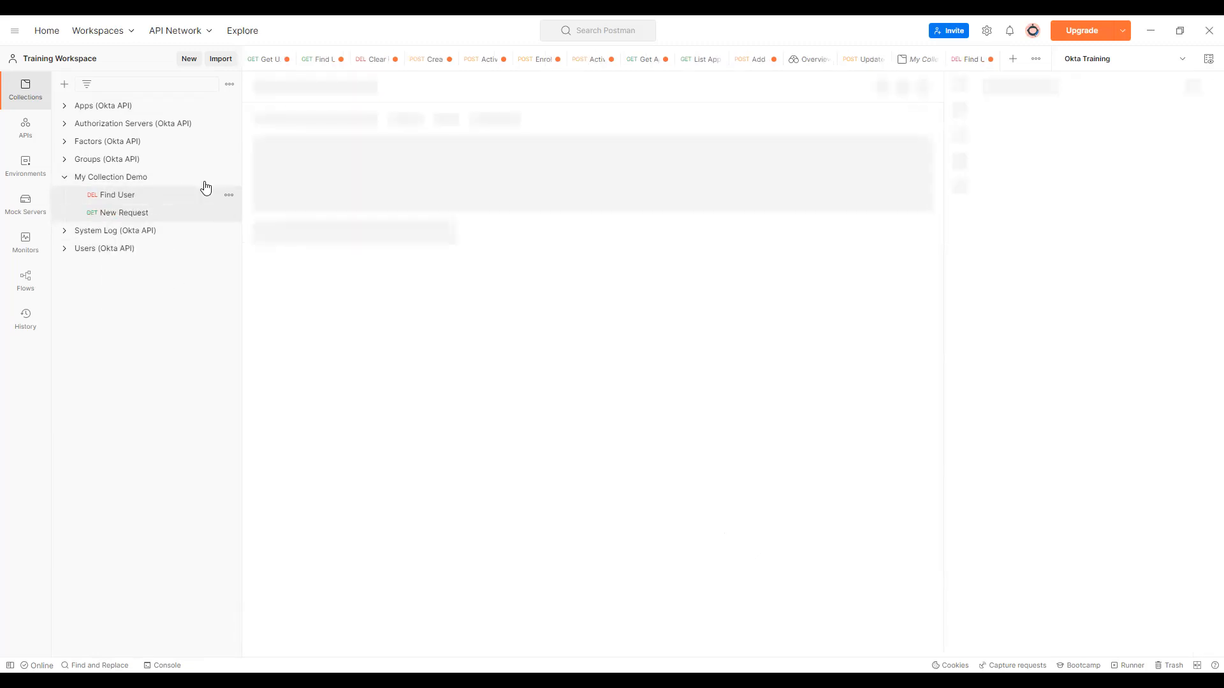
type("Find group")
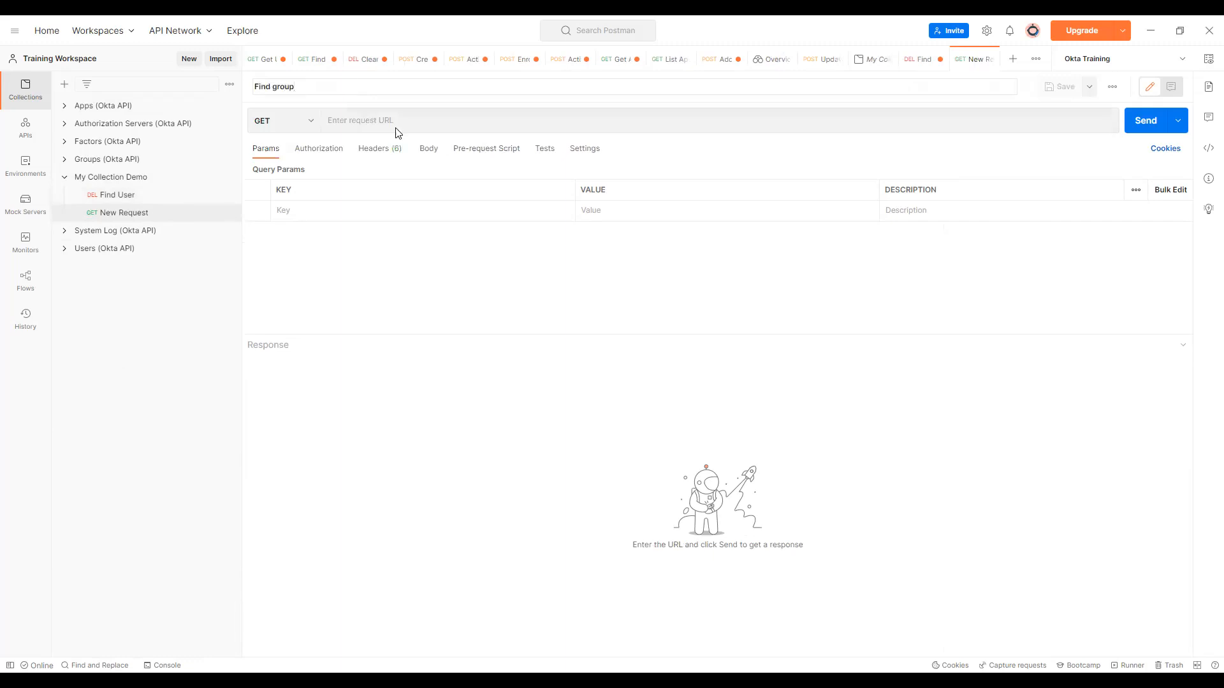
Reuse the copied URL in the Find group request, adapting it to {{okta_url}}/group?q=Sales&limit=10
left_click(400, 120)
key("ctrl+v")
double_click(383, 120)
type("group")
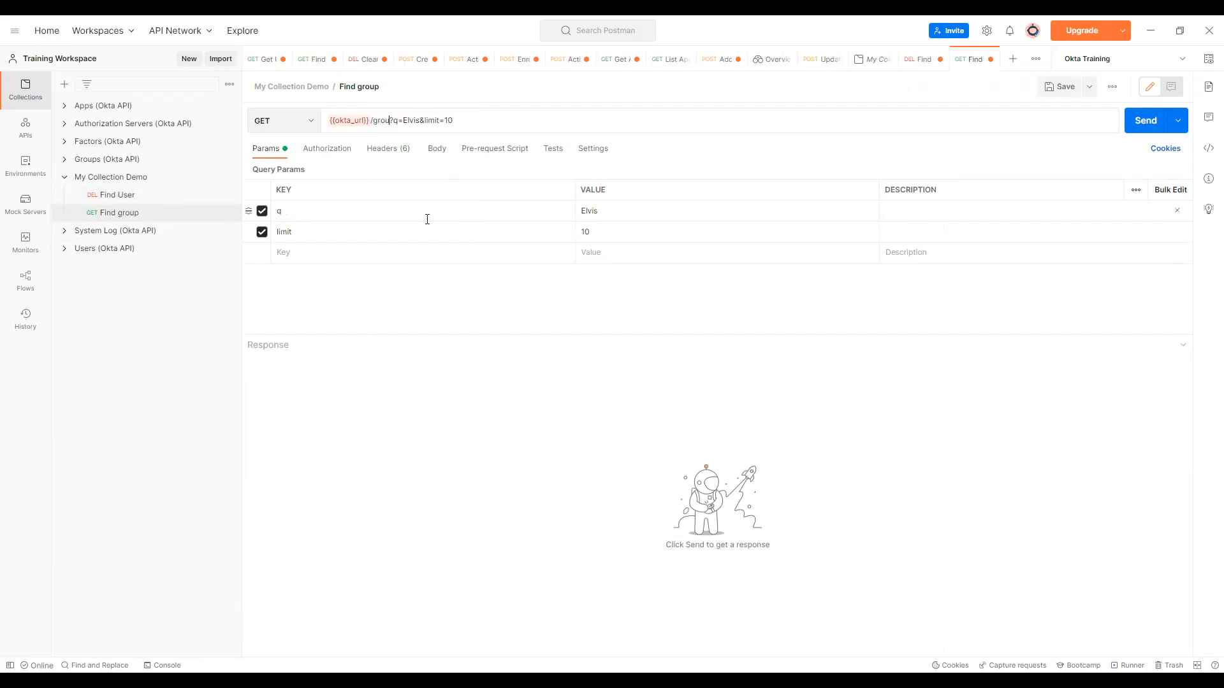
left_click_drag(648, 210, 568, 213)
type("Sales")
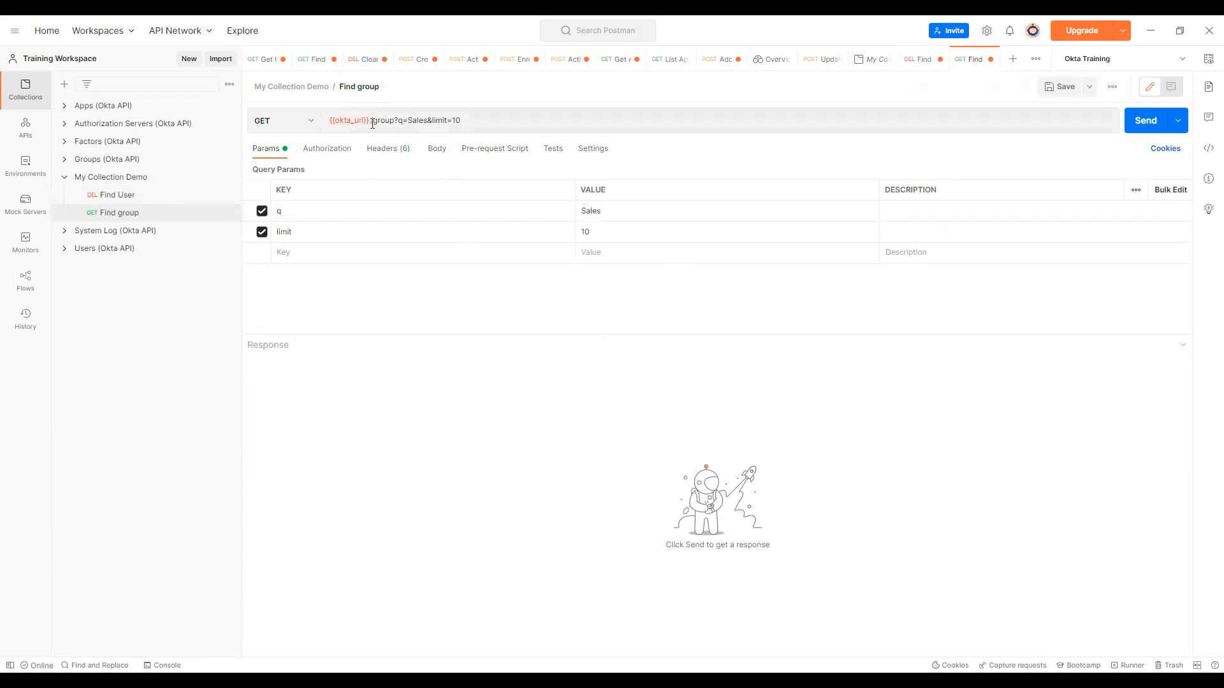
Inspect the okta_url variable in the Find group URL and review the variables of the Okta Training environment
mouse_move(362, 120)
left_click(8, 171)
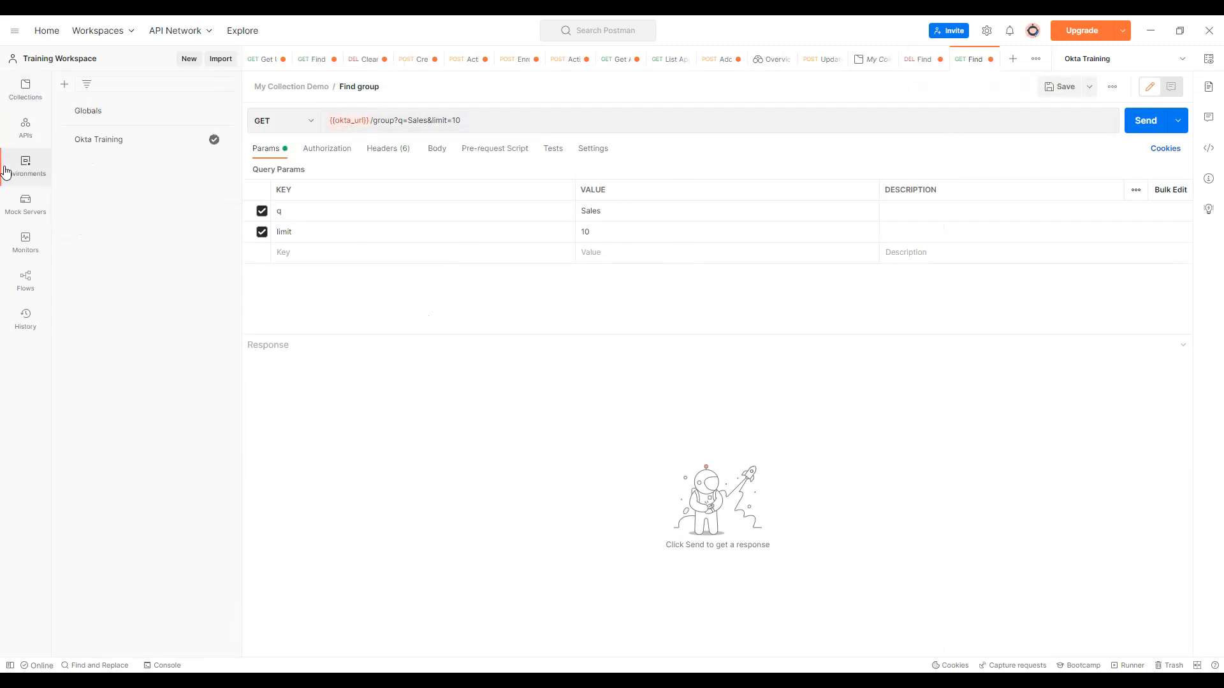
left_click(114, 140)
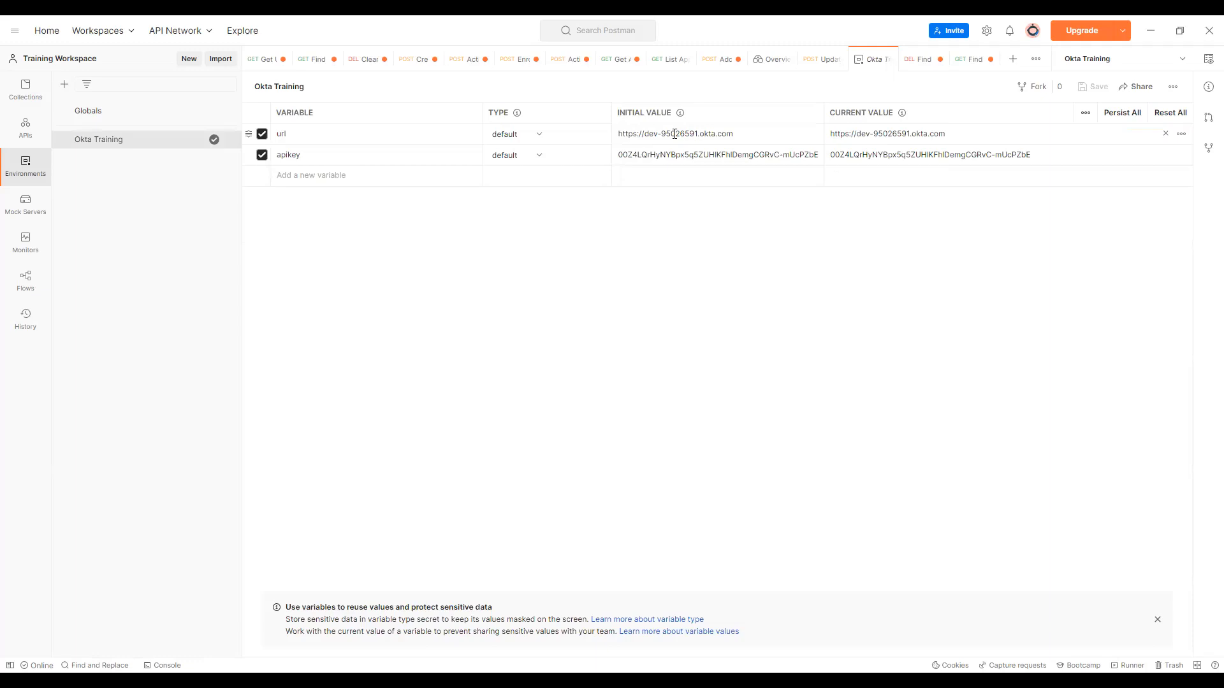
Create a new environment named "Test Environemnt"
left_click(65, 85)
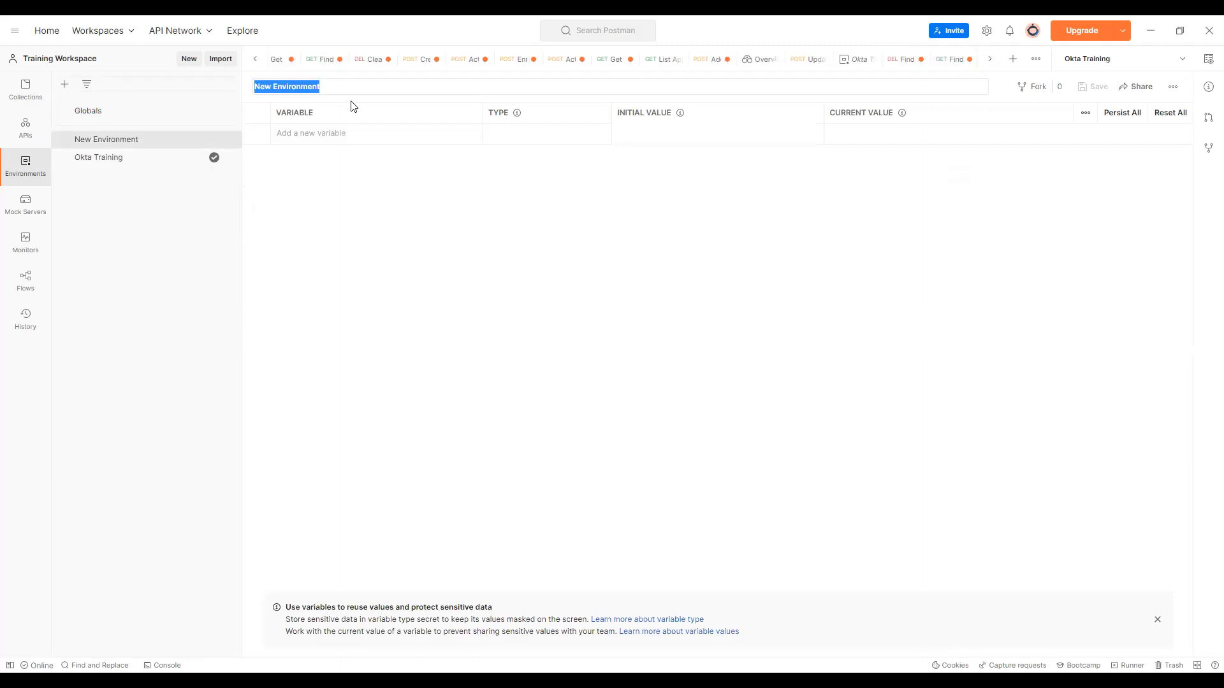
type("Test E")
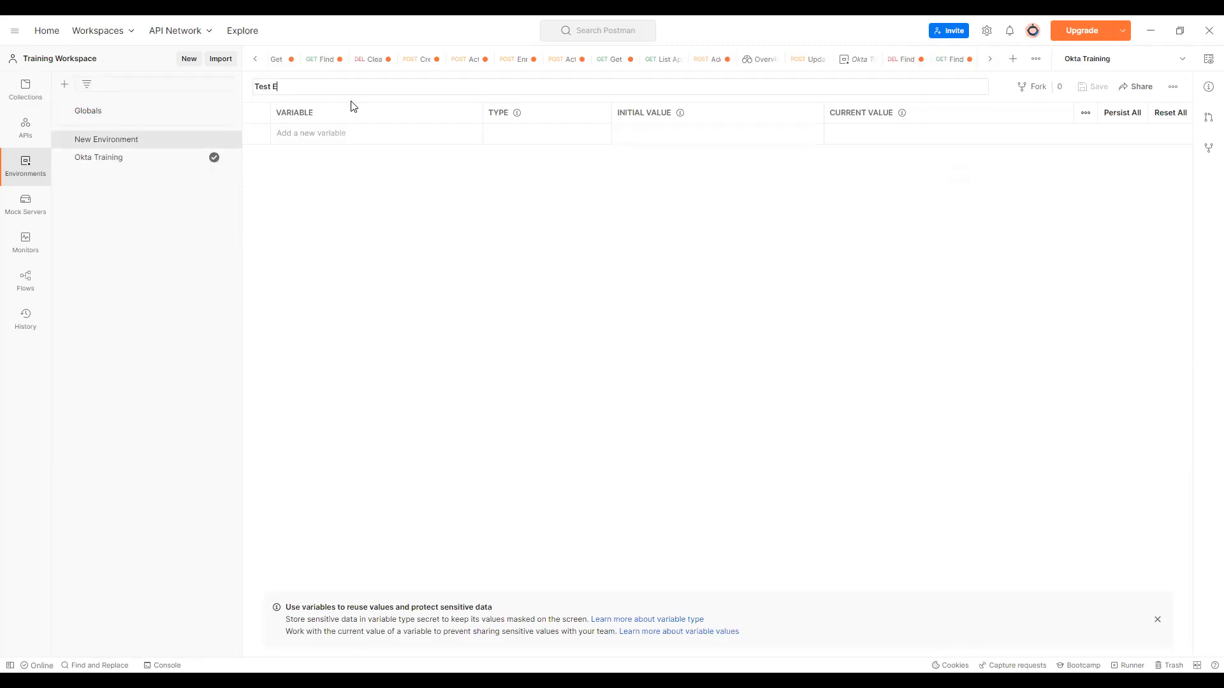
type("nvironemnt")
key("Return")
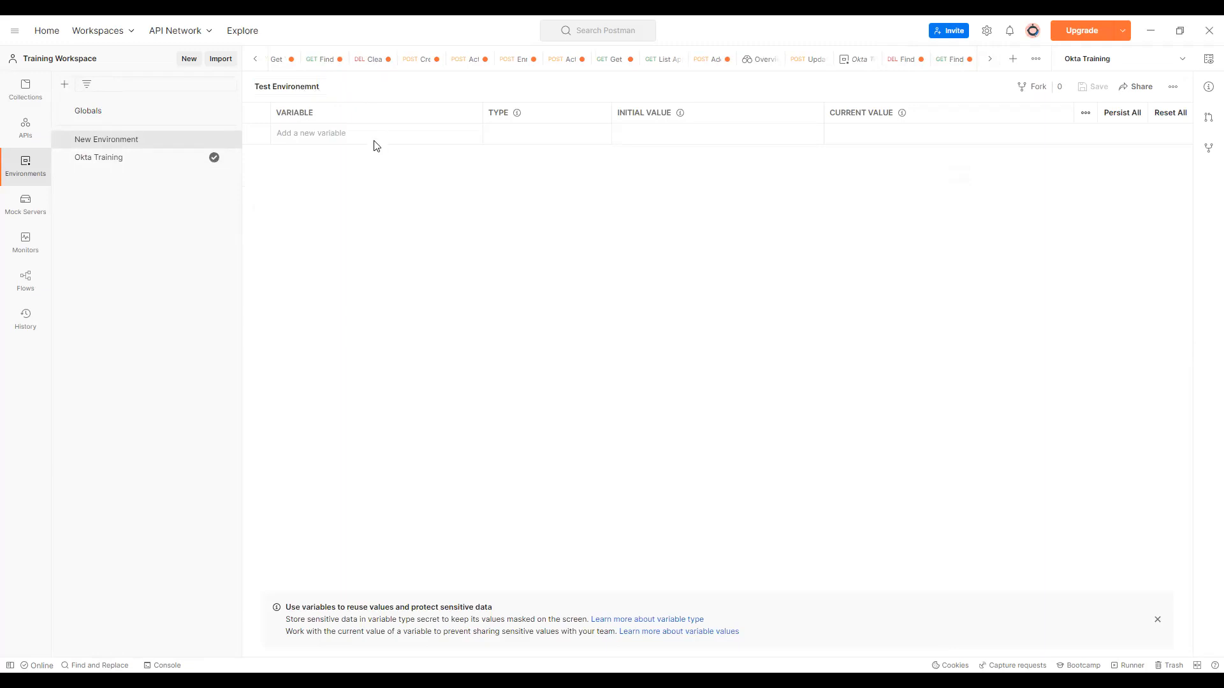
left_click(393, 134)
type("ok")
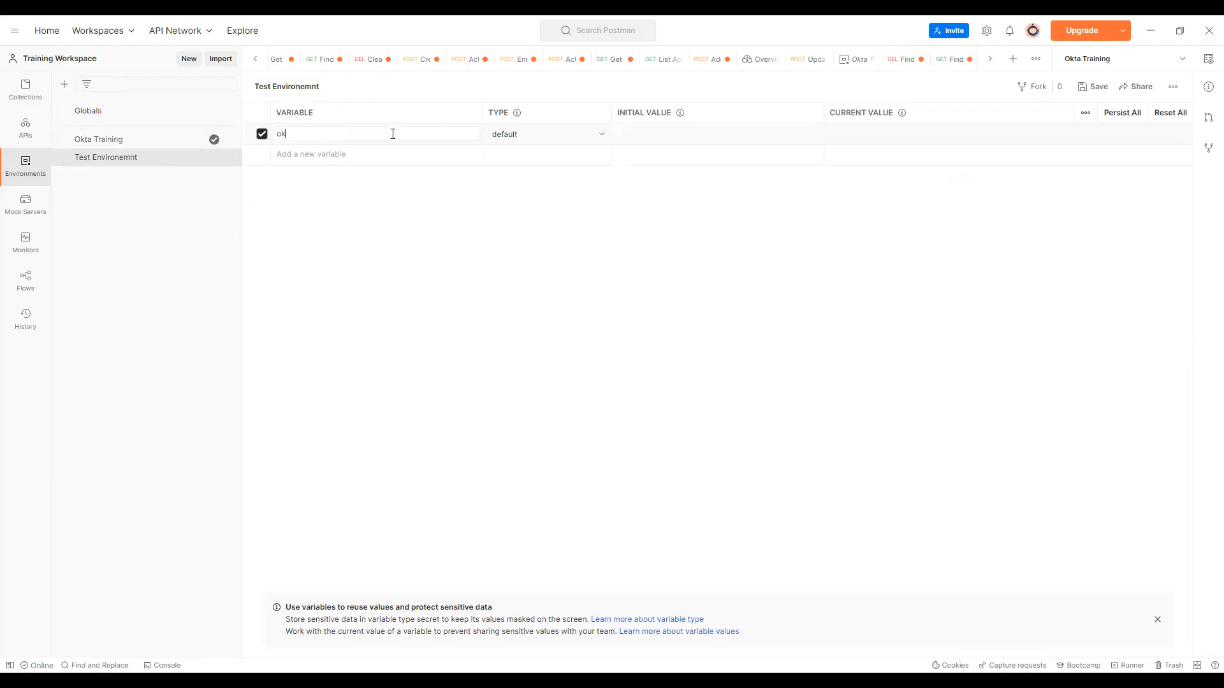
type("ta_url")
left_click(680, 139)
key("ctrl+v")
left_click_drag(741, 134, 616, 133)
key("BackSpace")
type("https://dev-1234.okta.com/api/v1/")
left_click(694, 241)
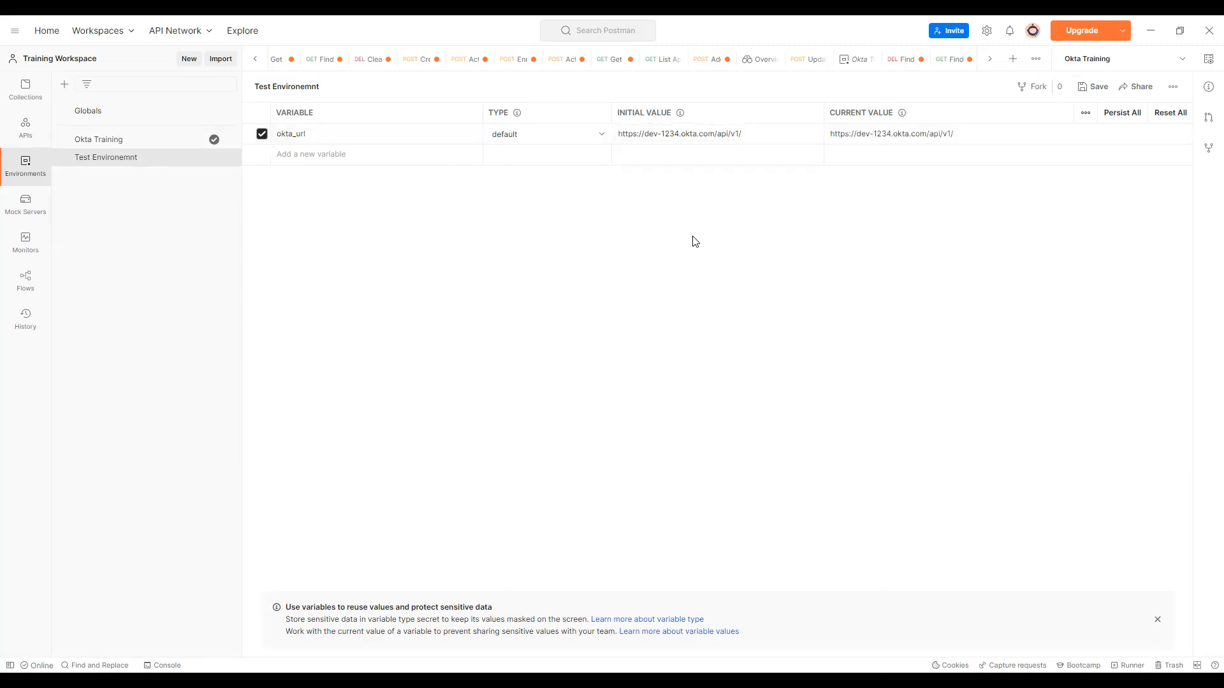
left_click(1097, 93)
Make Test Environemnt the active environment for the Find group request and inspect its okta_url variable
left_click(36, 96)
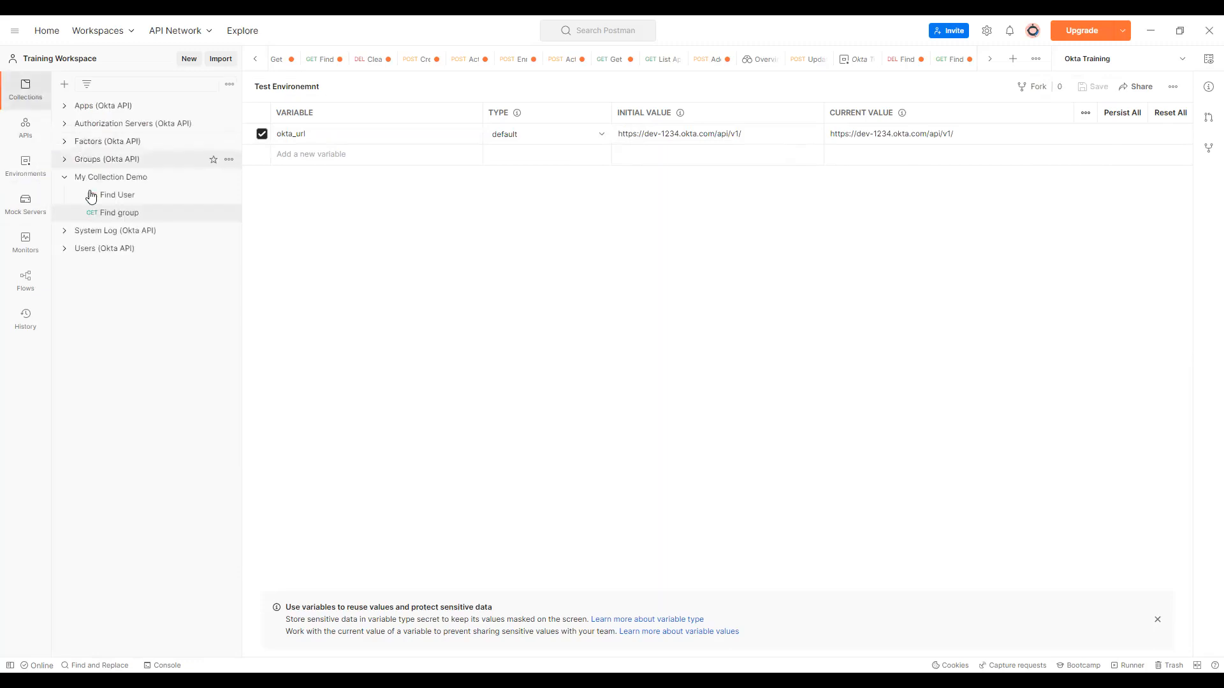
left_click(113, 212)
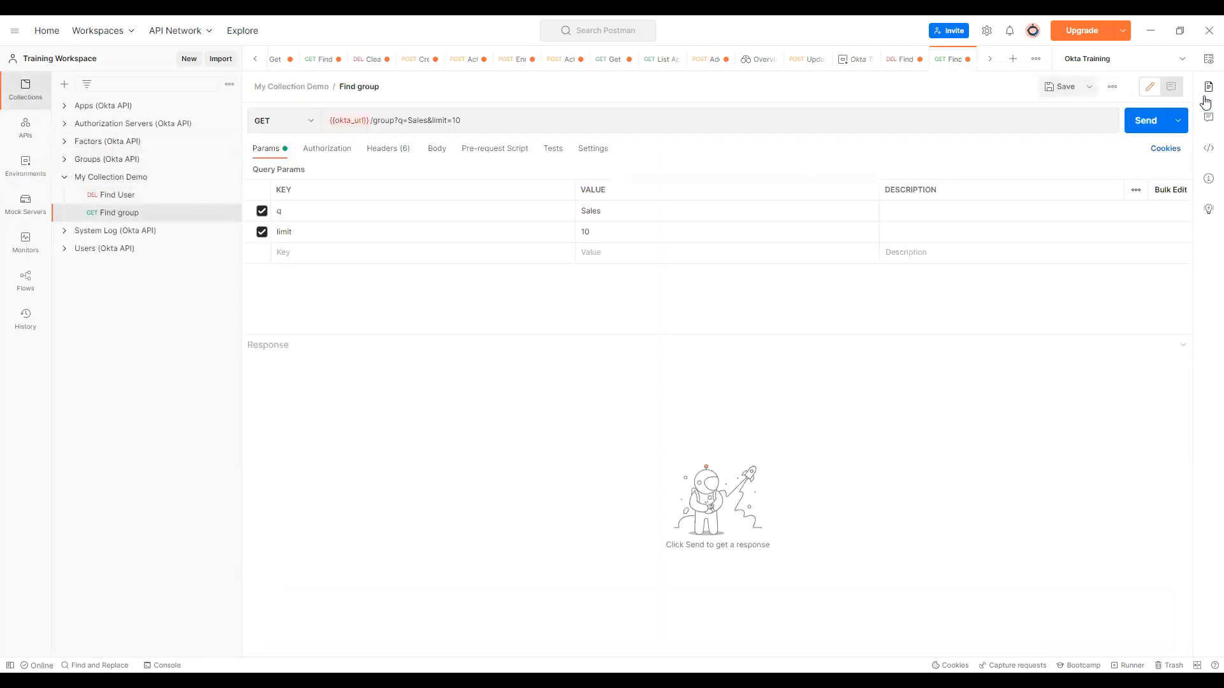
left_click(1179, 59)
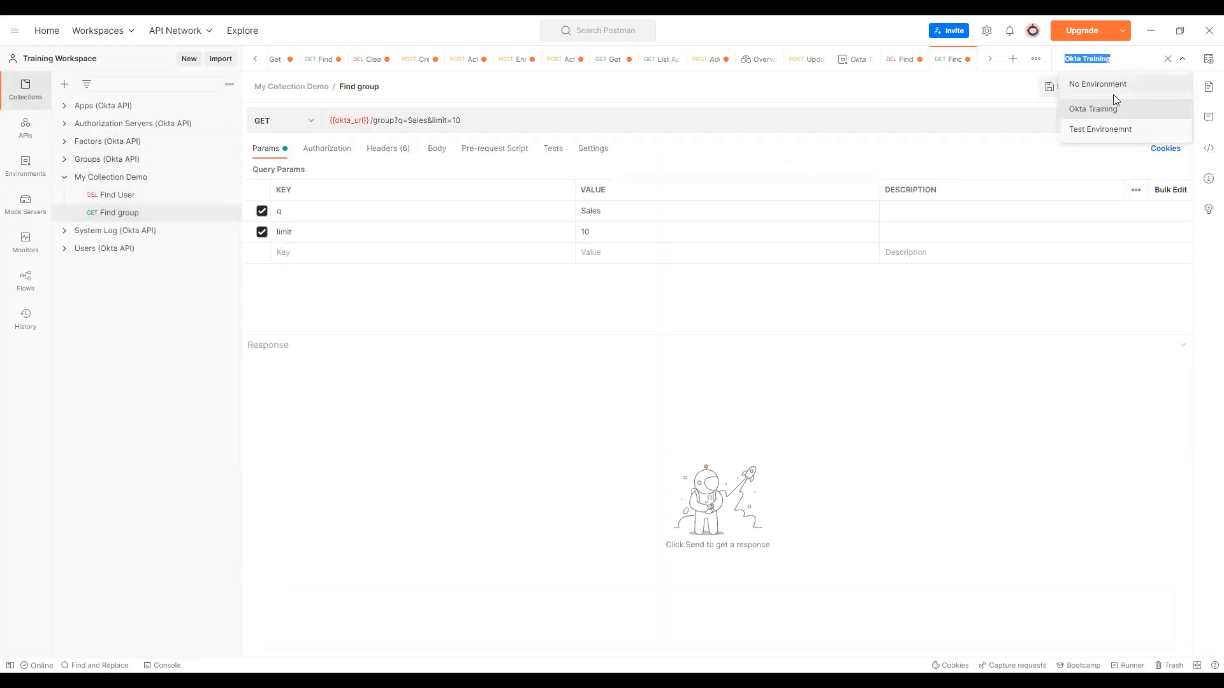
left_click(1109, 129)
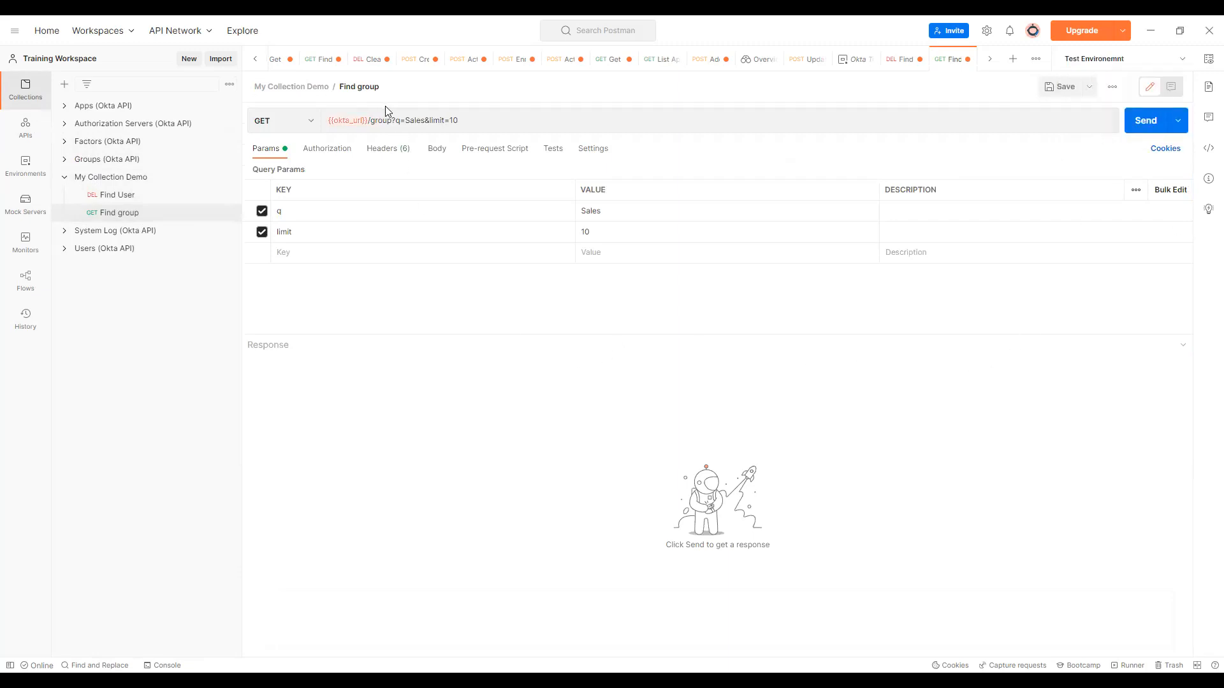
mouse_move(349, 123)
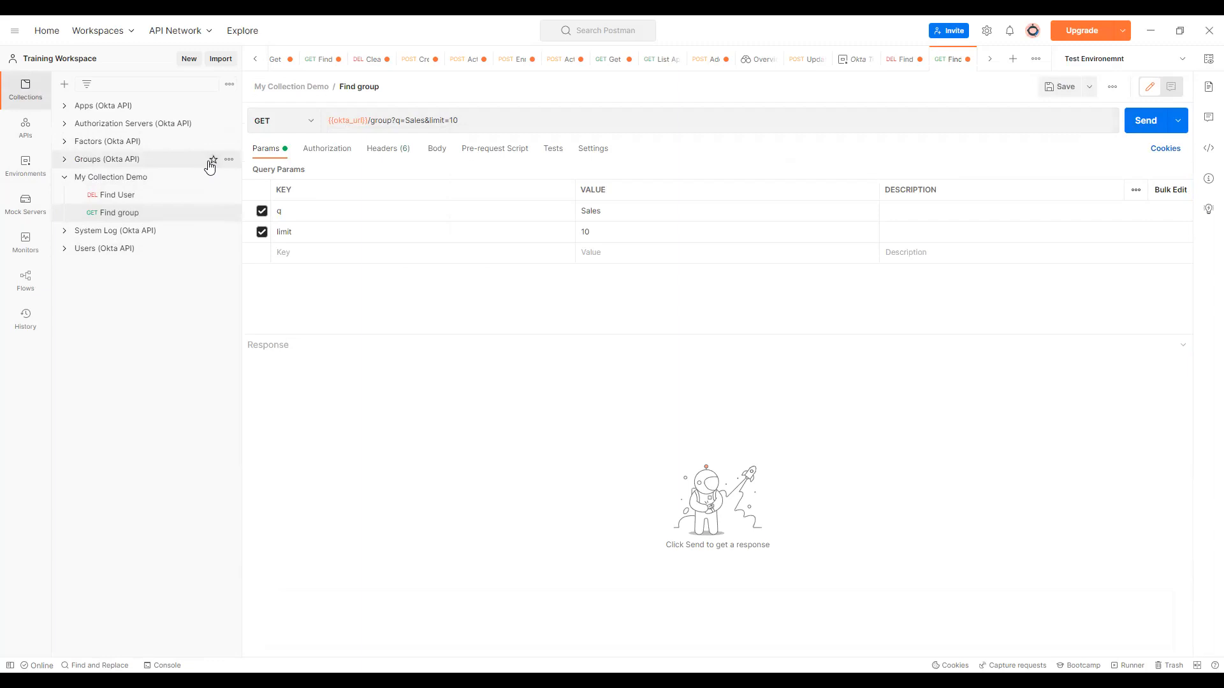
Open Test Environemnt for editing from the environment quick look and add a variable named key with a placeholder key as its initial value
left_click(1209, 62)
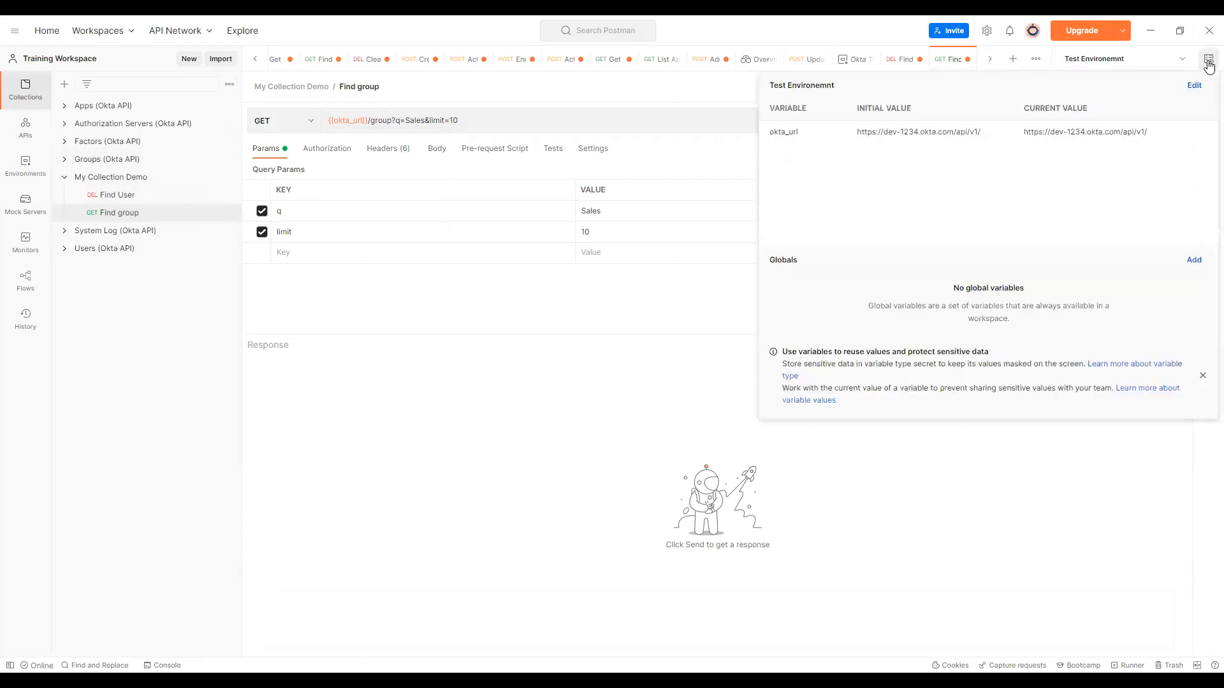
mouse_move(1195, 86)
left_click(1194, 86)
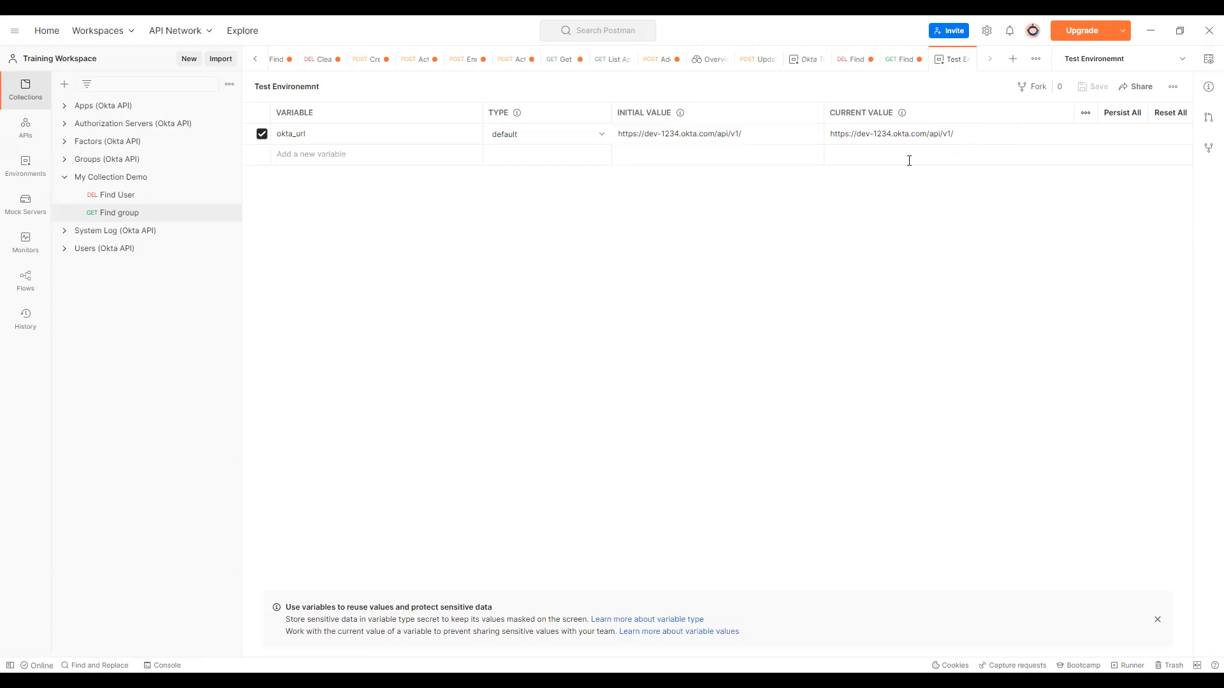
left_click(402, 151)
type("key")
key("Tab")
key("Tab")
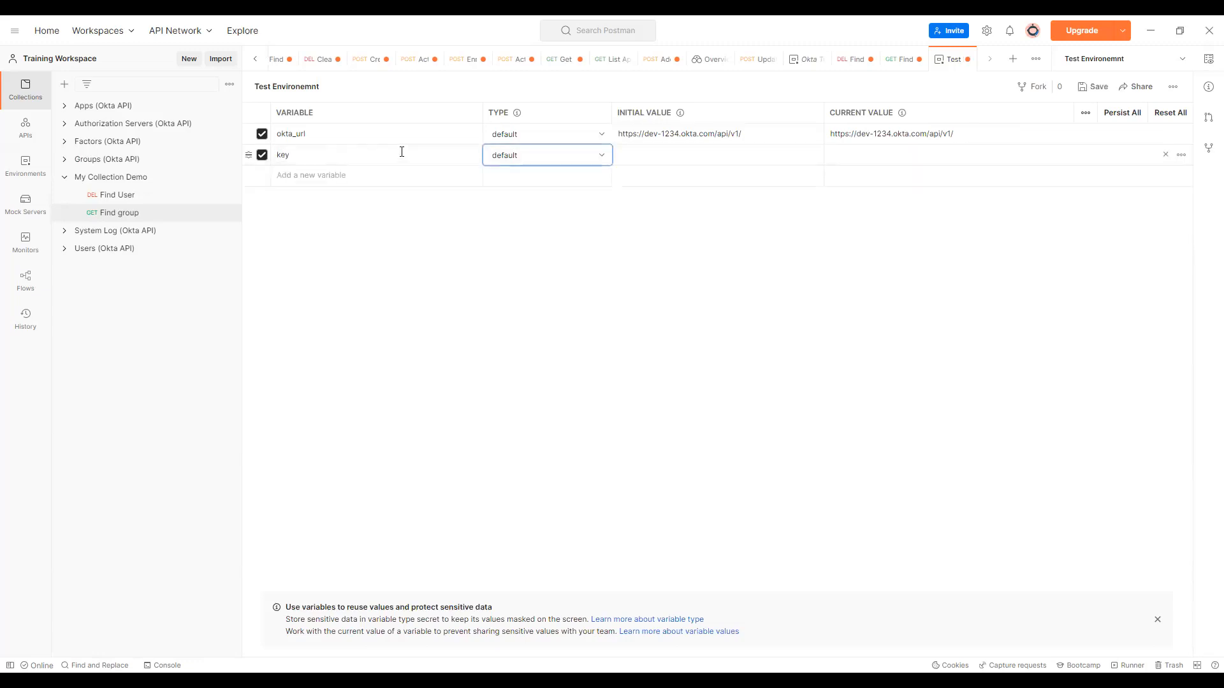
type("dsfdfdg")
Set the current value of okta_url to fgghgh and save the environment
left_click(999, 133)
key("ctrl+a")
type("fgghgh")
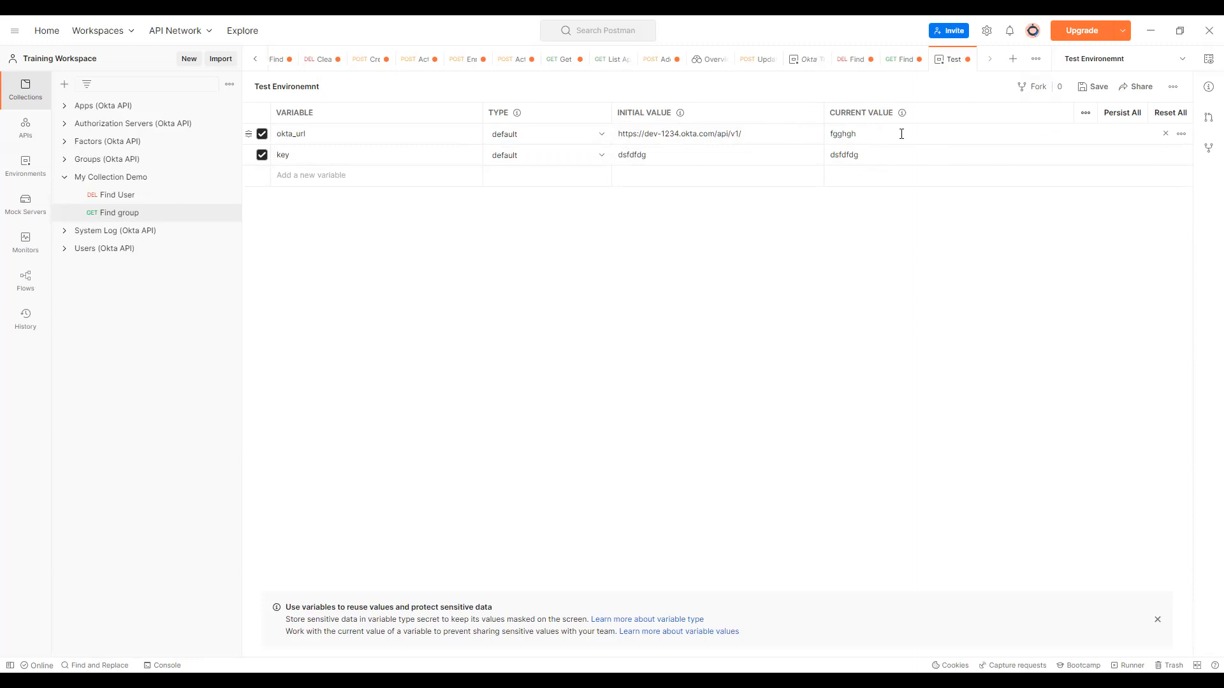
left_click(1092, 86)
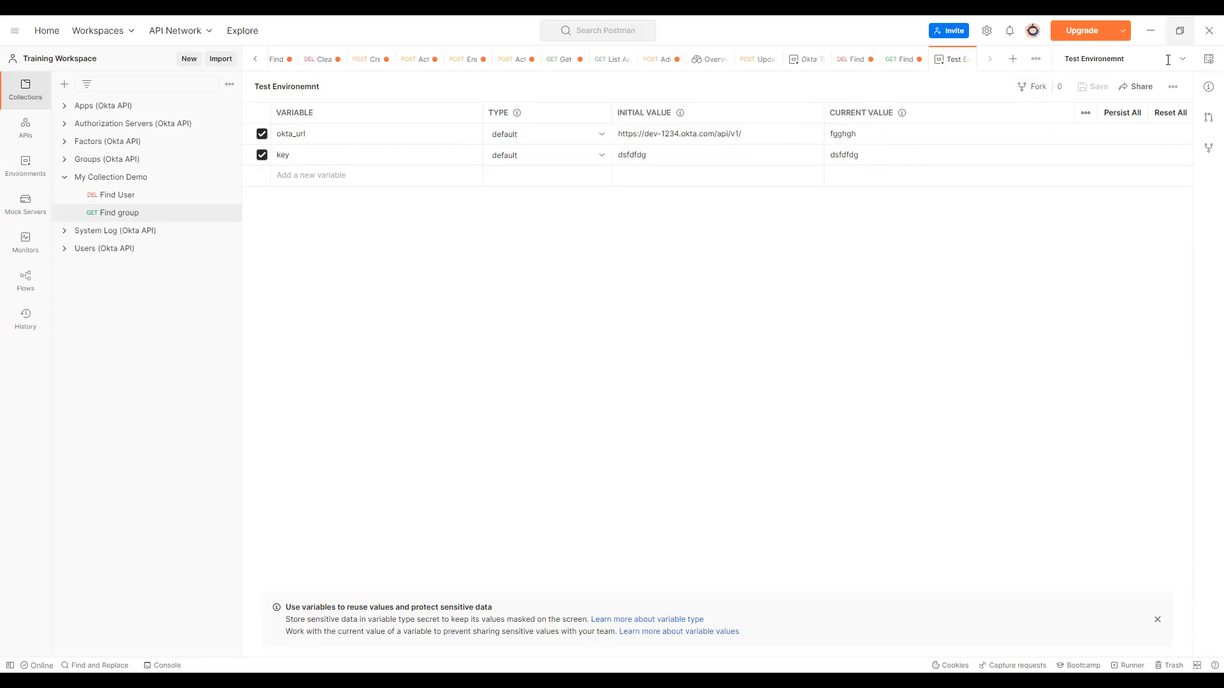
Add a new request named "List all apps" to My Collection Demo
left_click(185, 195)
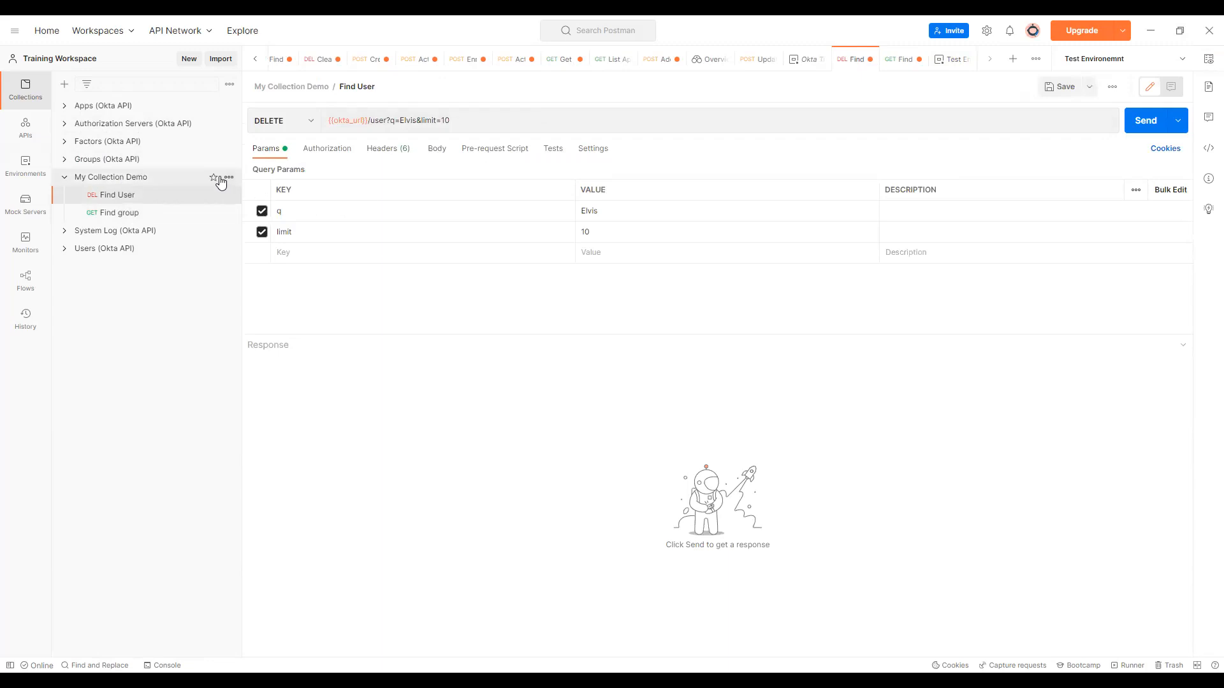
left_click(228, 179)
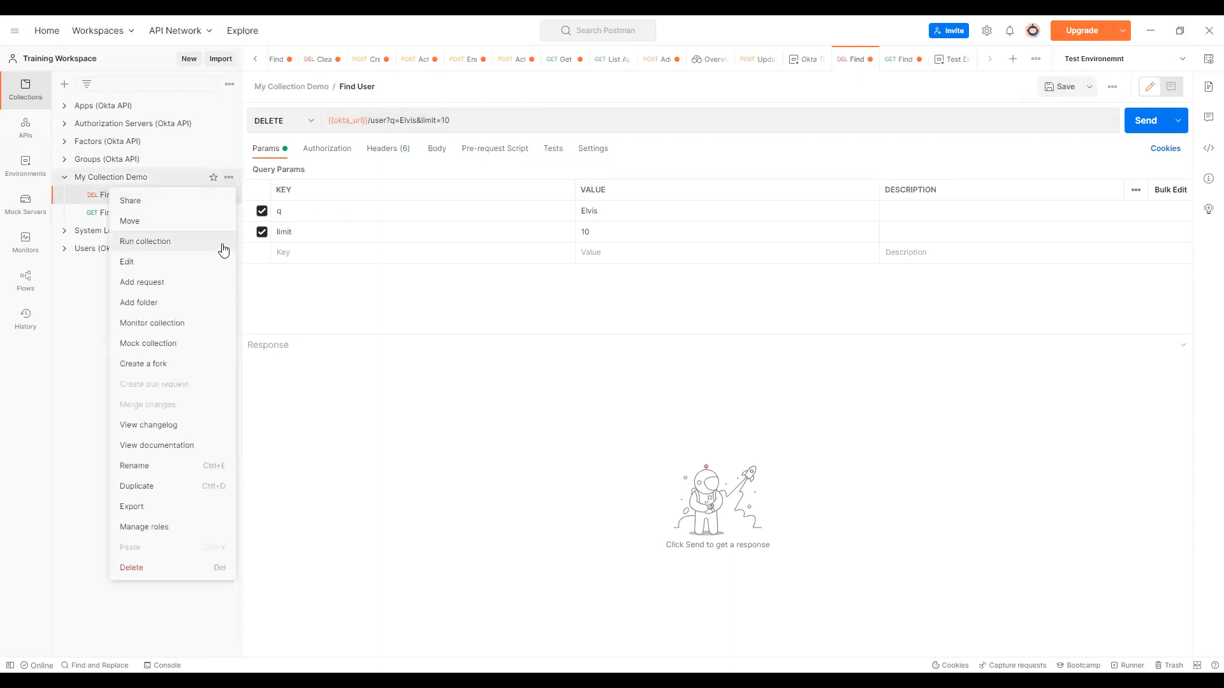
left_click(171, 288)
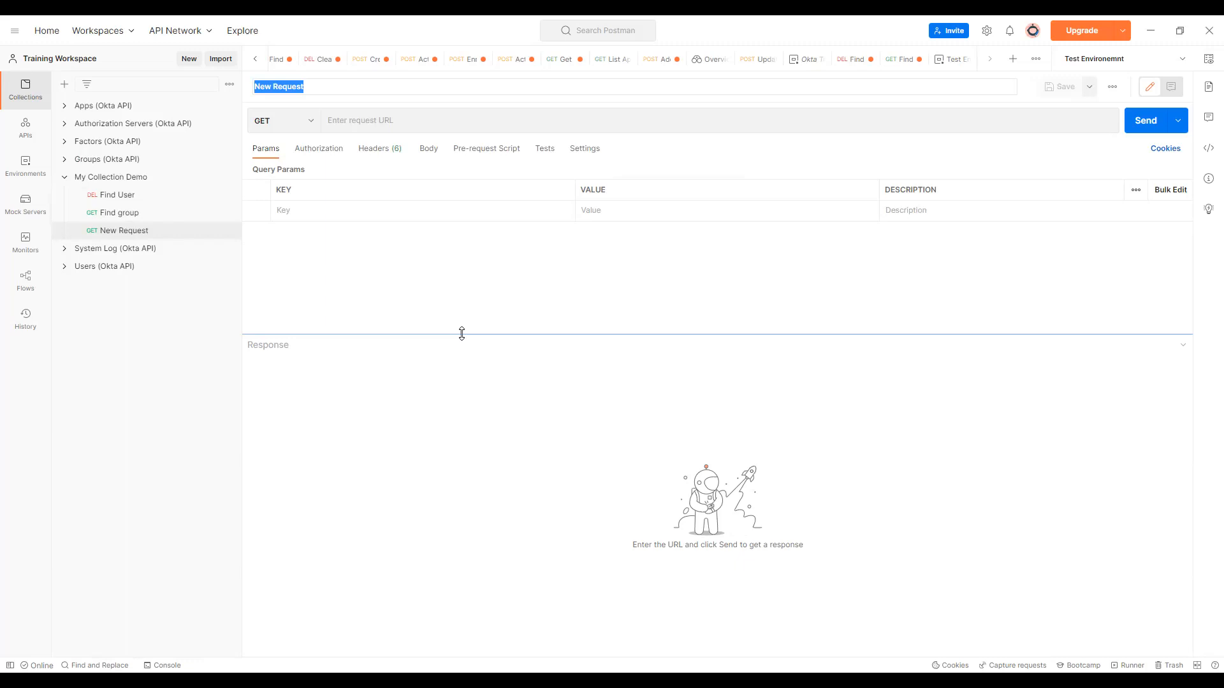
left_click(376, 118)
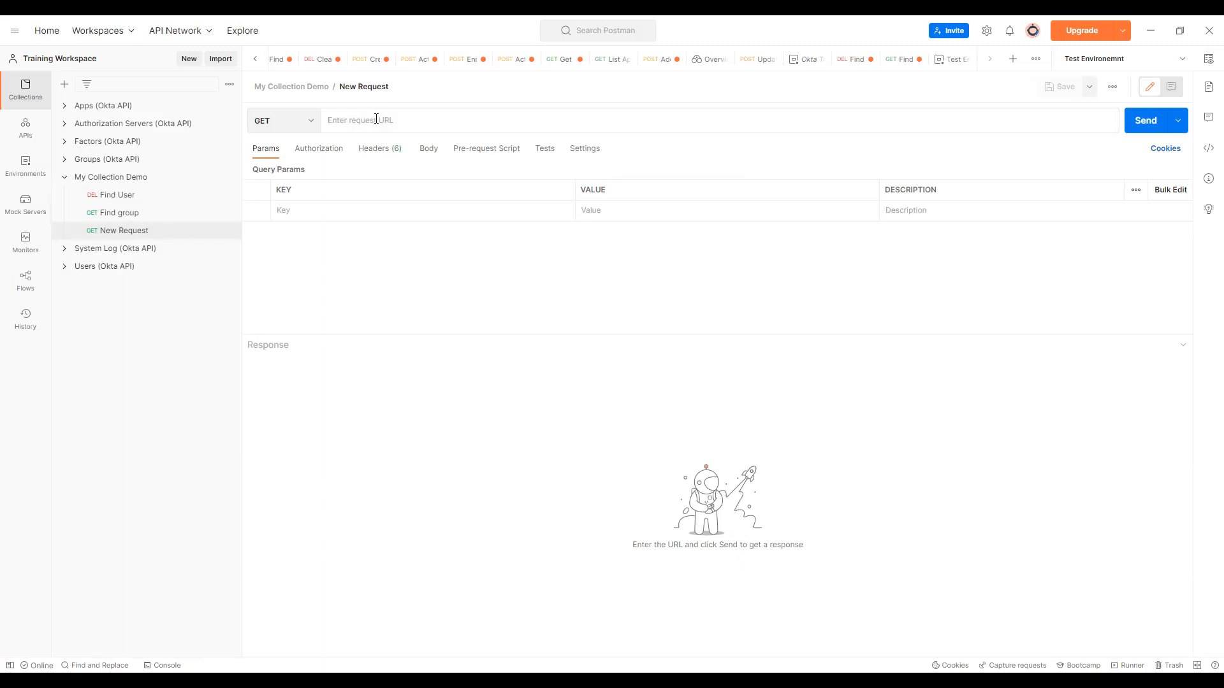
left_click(404, 84)
type("List all apps")
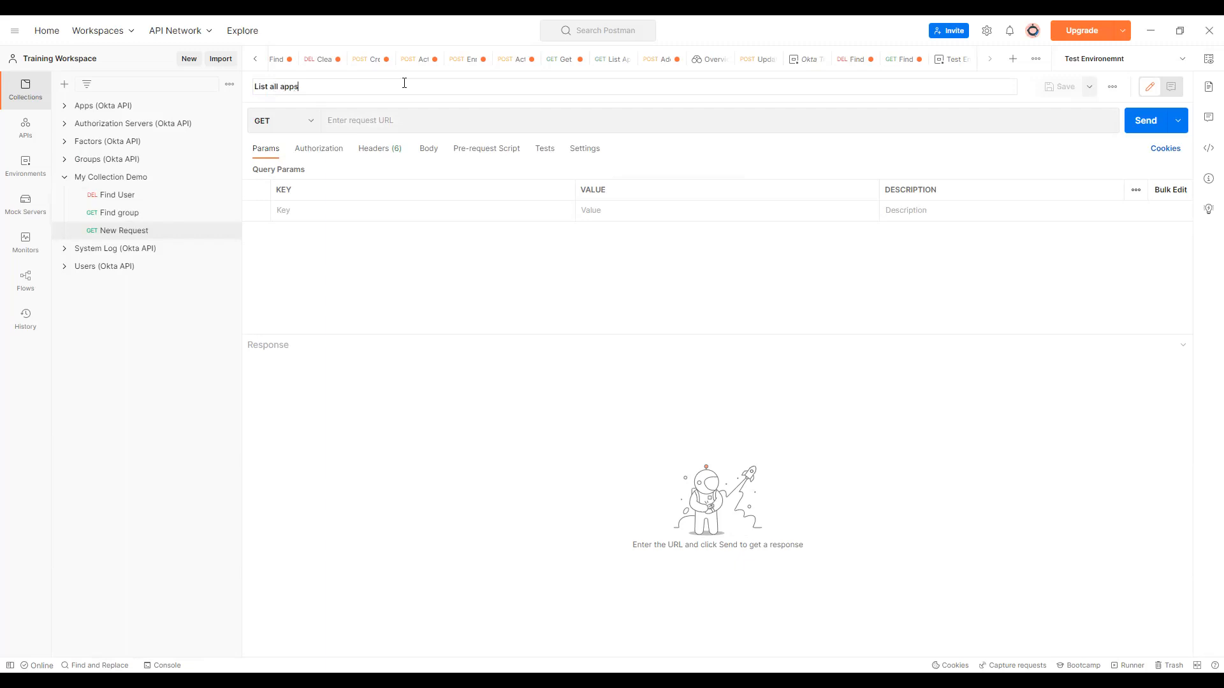
left_click(404, 120)
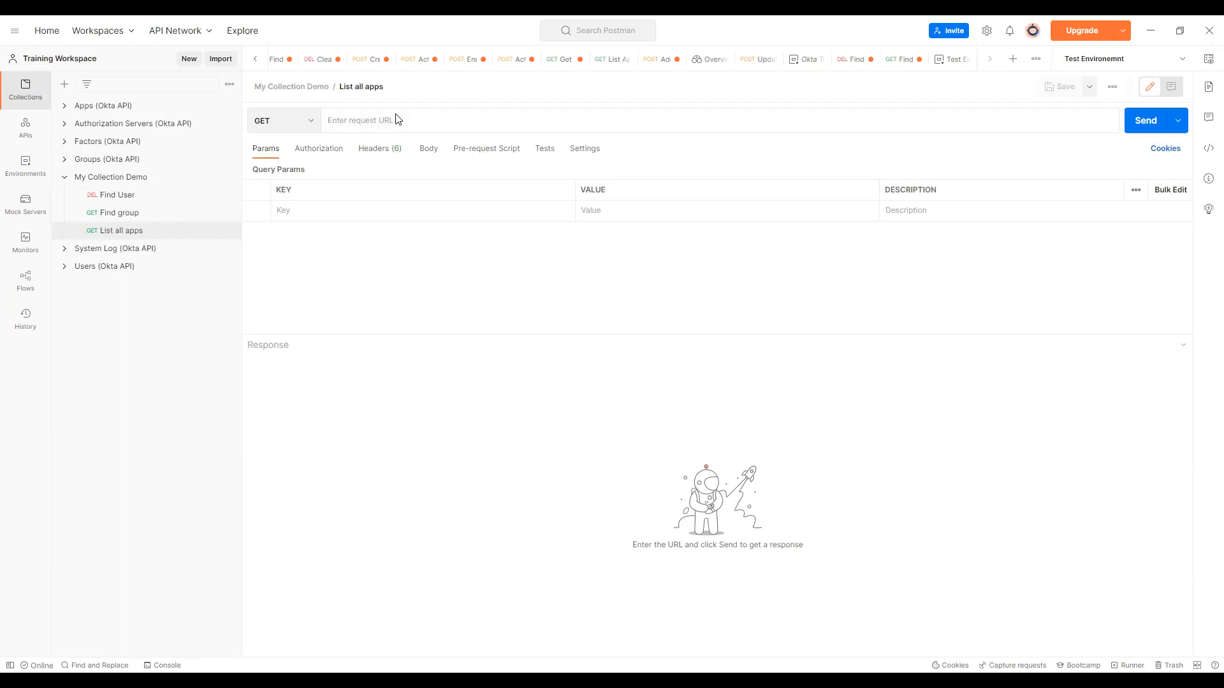
type("okta_url")
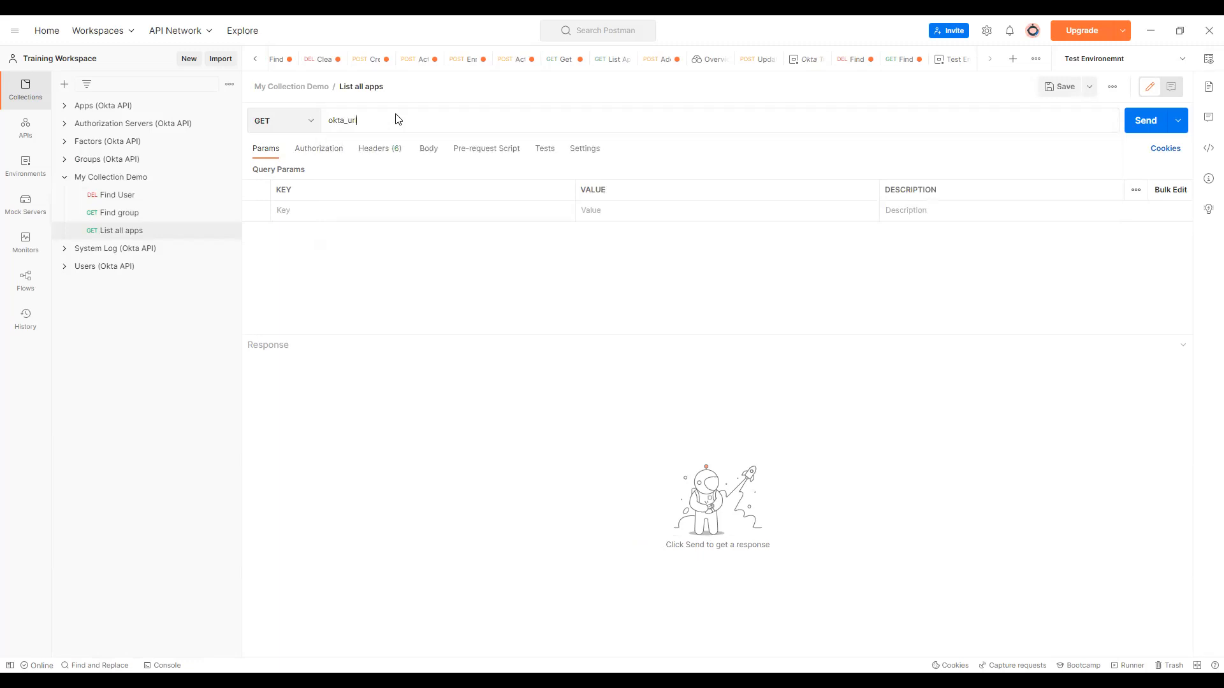
key("BackSpace")
key("BackSpace")
key("BackSpace")
key("BackSpace")
key("BackSpace")
key("BackSpace")
key("BackSpace")
key("BackSpace")
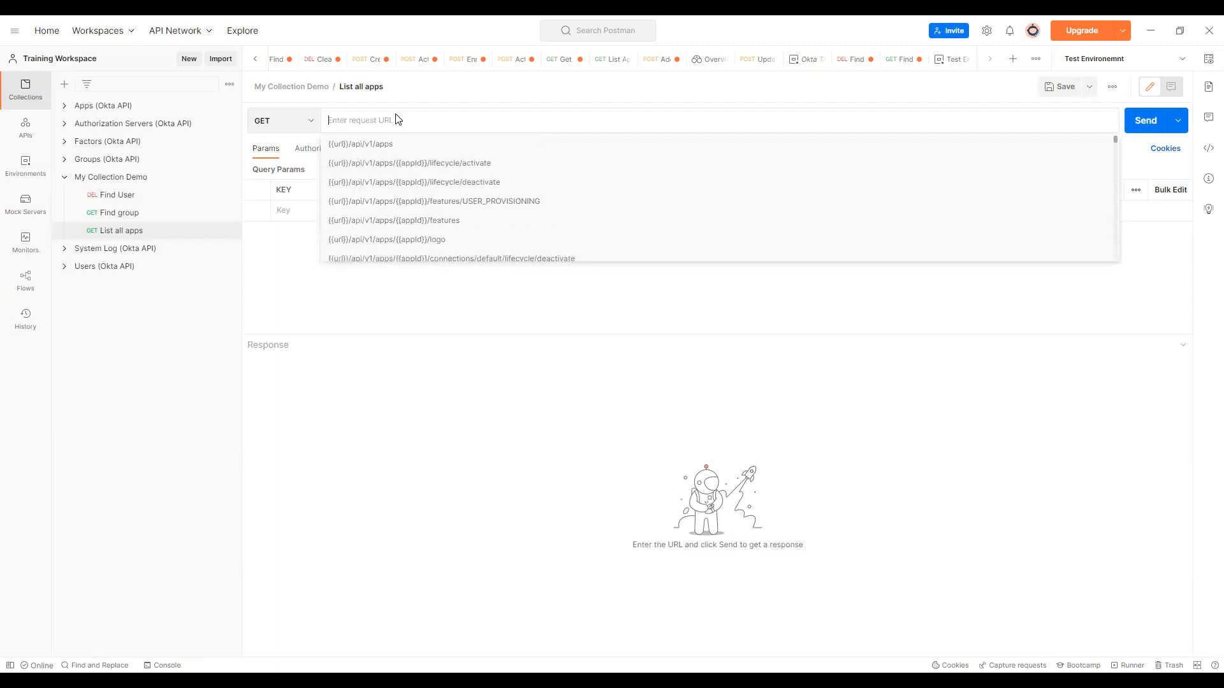
Set the URL of the List all apps request to the variable {{okta_url}}
type("{{")
key("Escape")
type("}}")
key("Left")
key("Left")
type("okta")
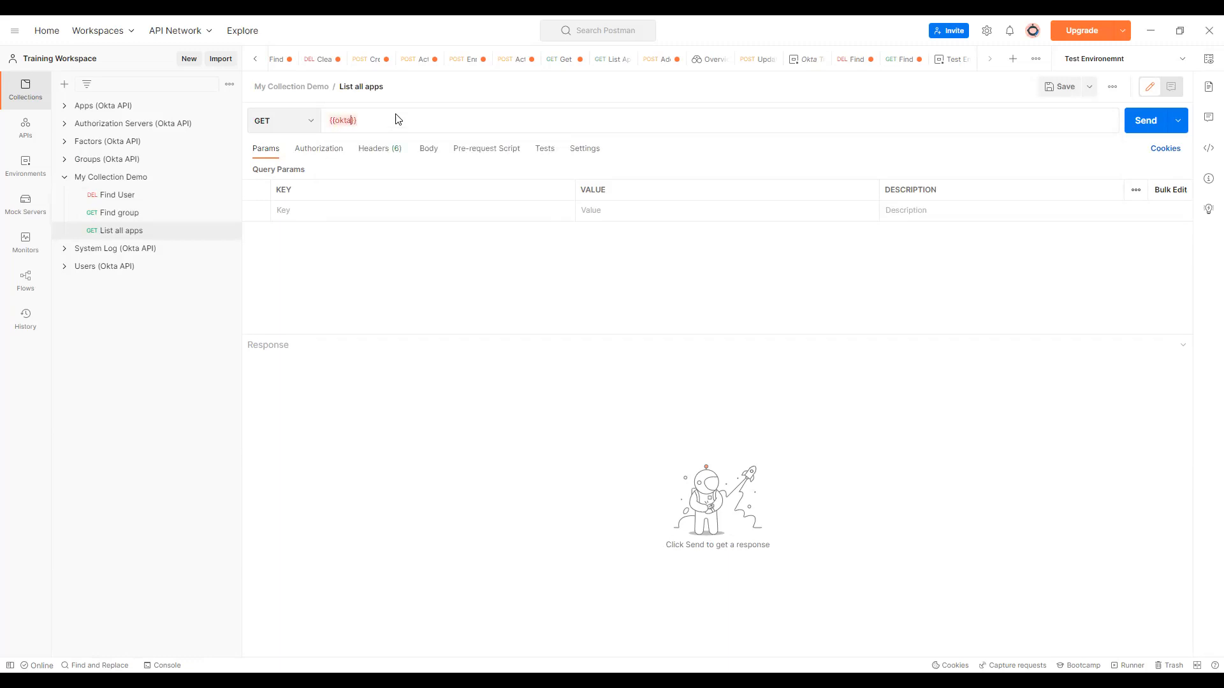
type("_url")
left_click(407, 225)
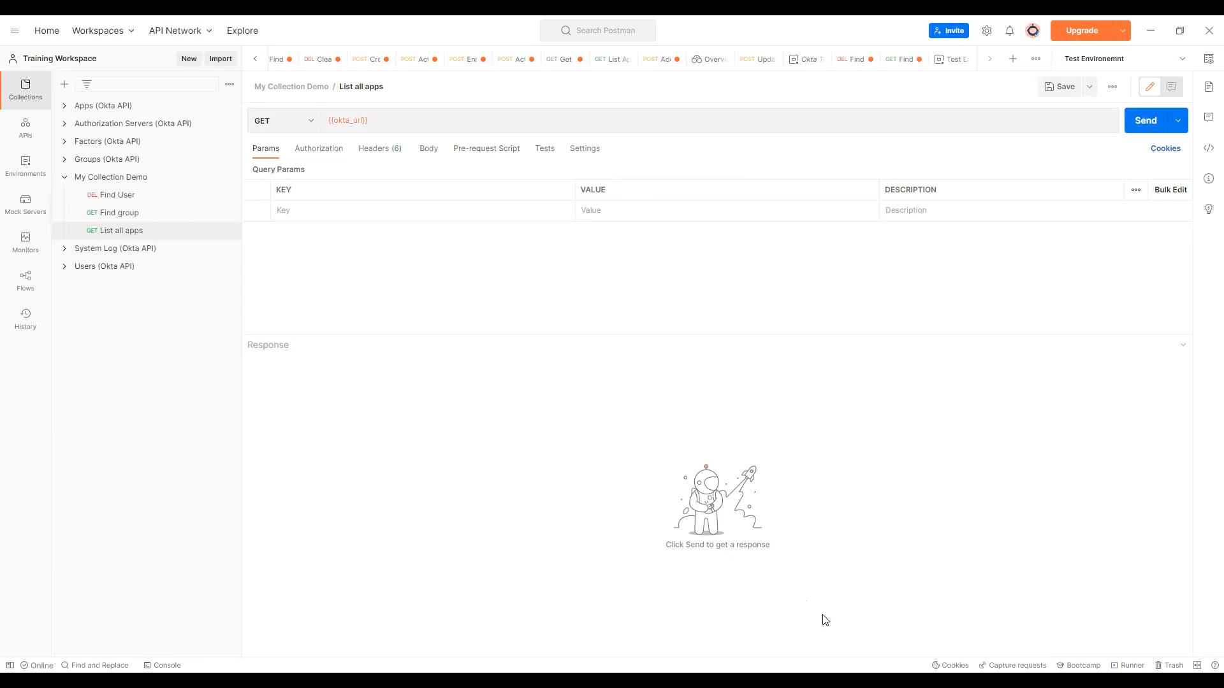
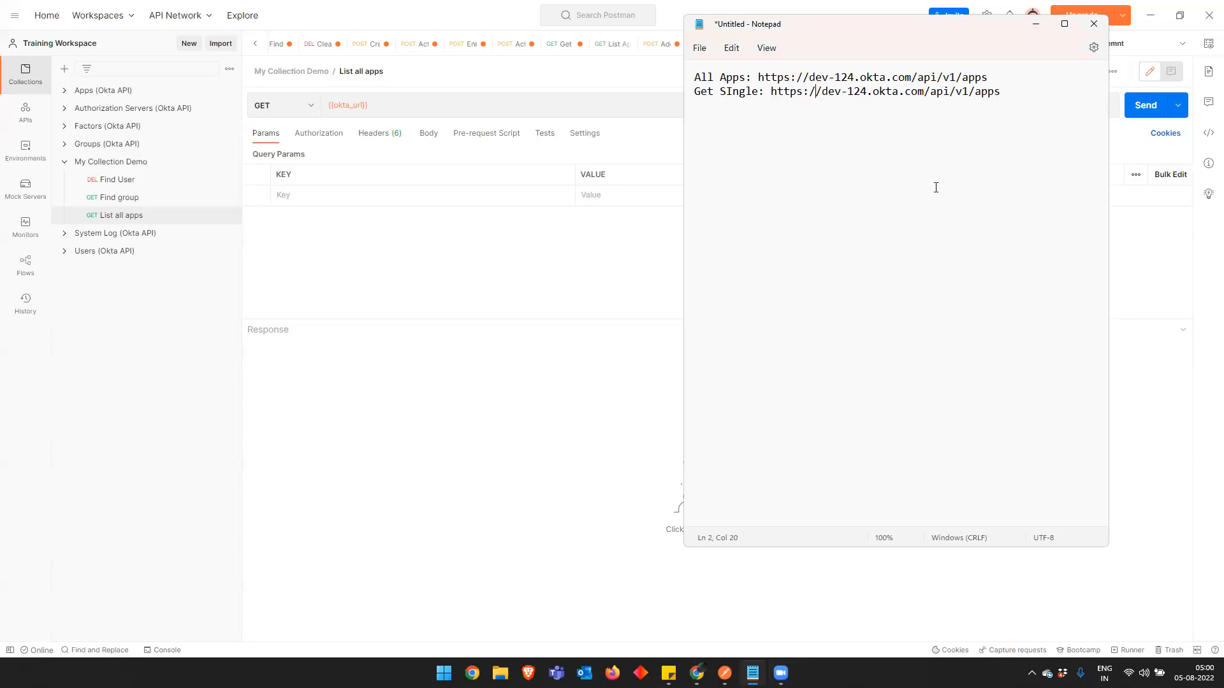
Review the All Apps URL and its apps segment in the Notepad notes
left_click(969, 77)
left_click_drag(989, 76, 963, 76)
left_click(991, 79)
left_click_drag(714, 77, 994, 78)
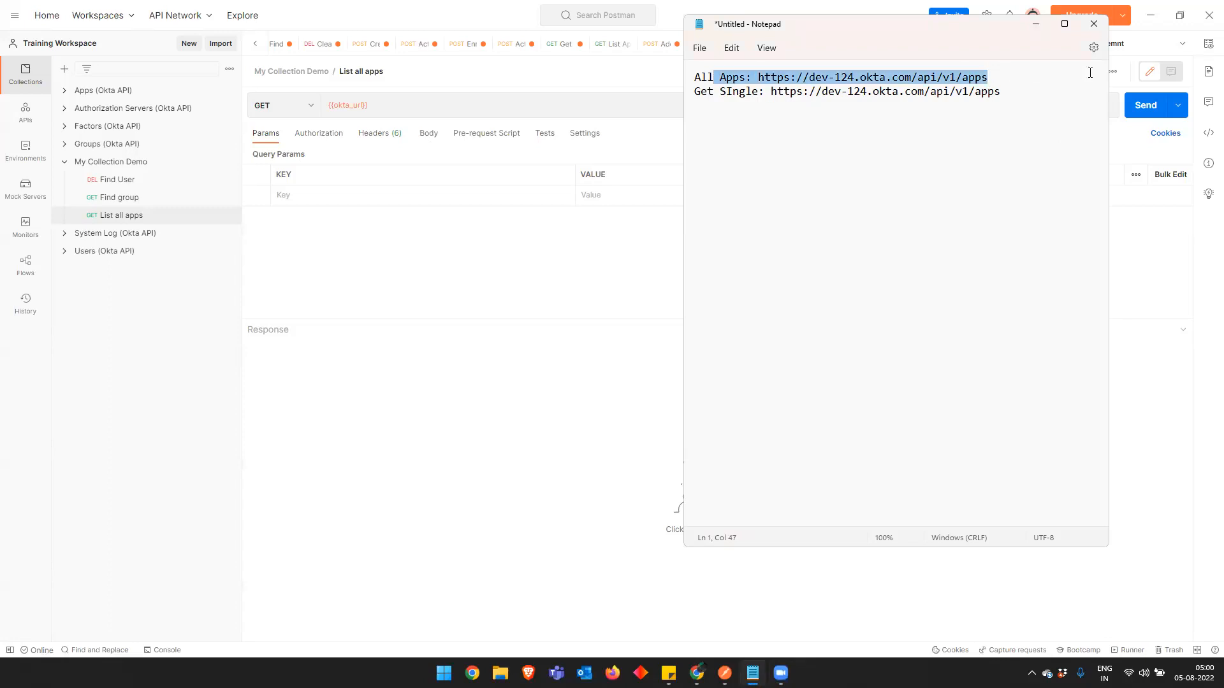
left_click(738, 94)
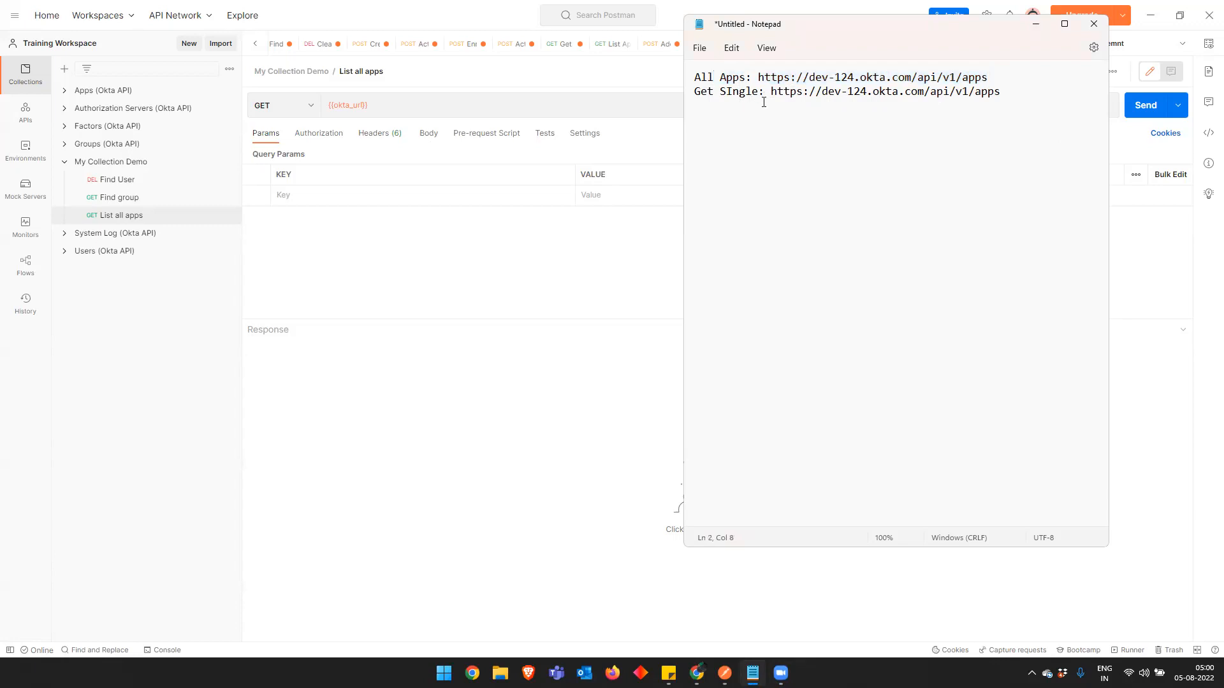
left_click(1033, 88)
type("/appid")
type("App")
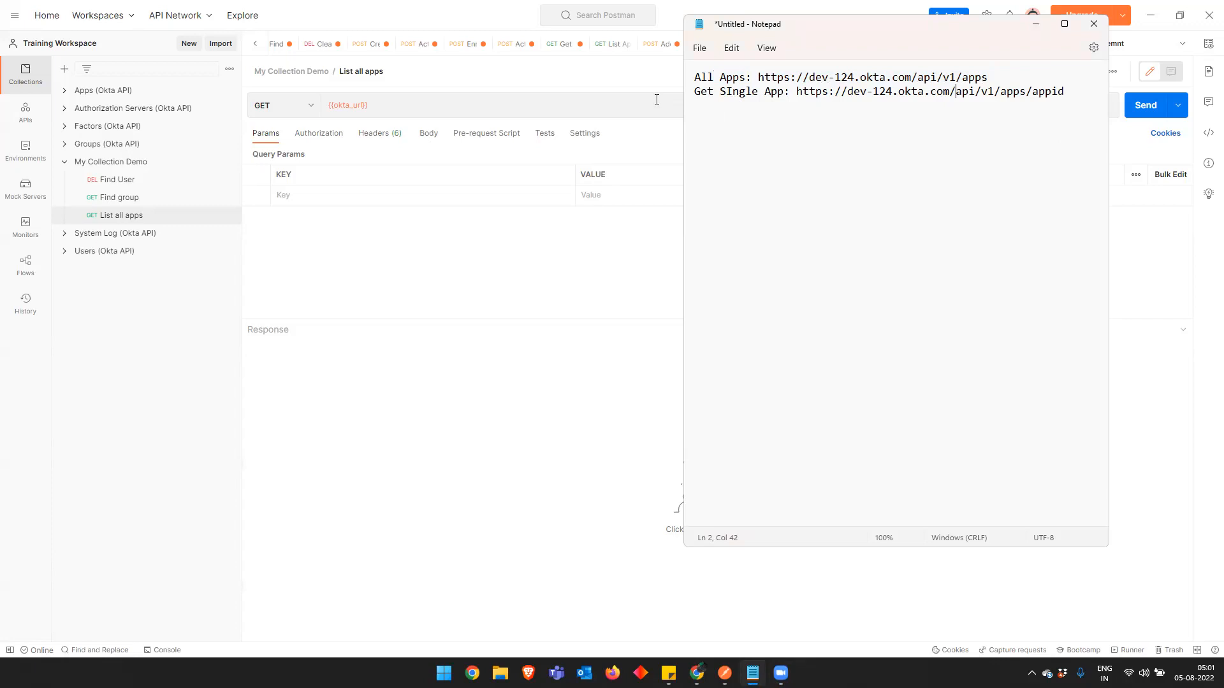
Switch to Postman and append /apps to the {{okta_url}} variable in the List all apps URL
left_click(395, 107)
type("/apps")
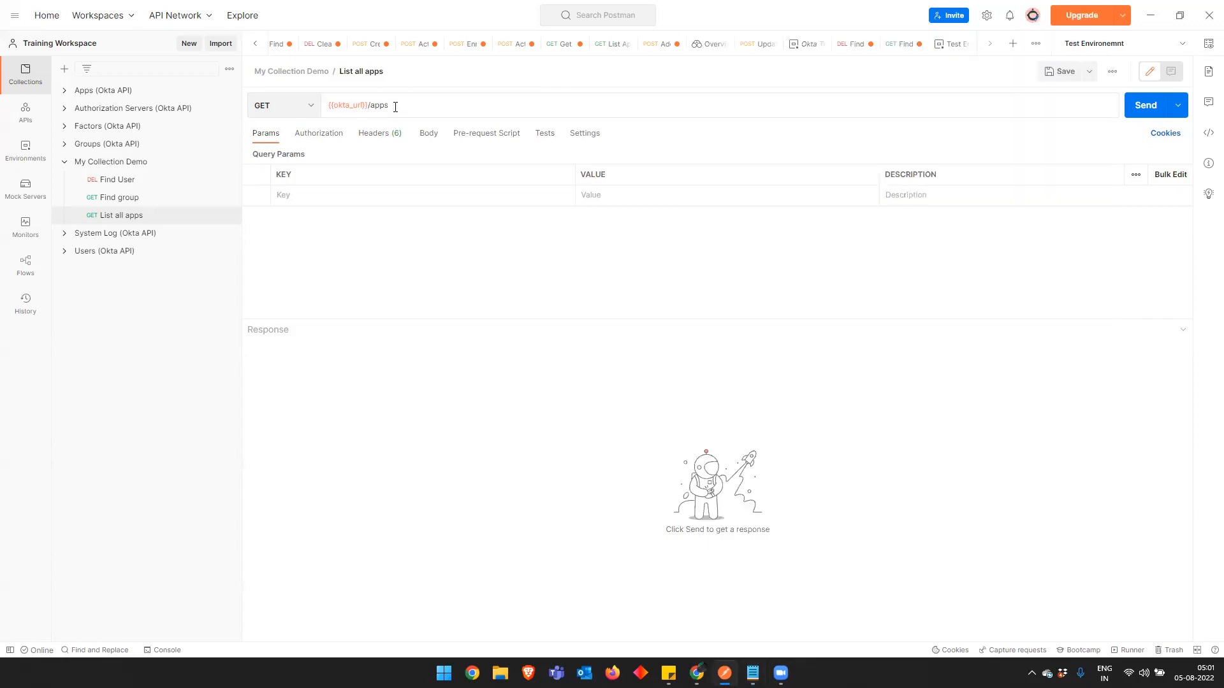
left_click(554, 289)
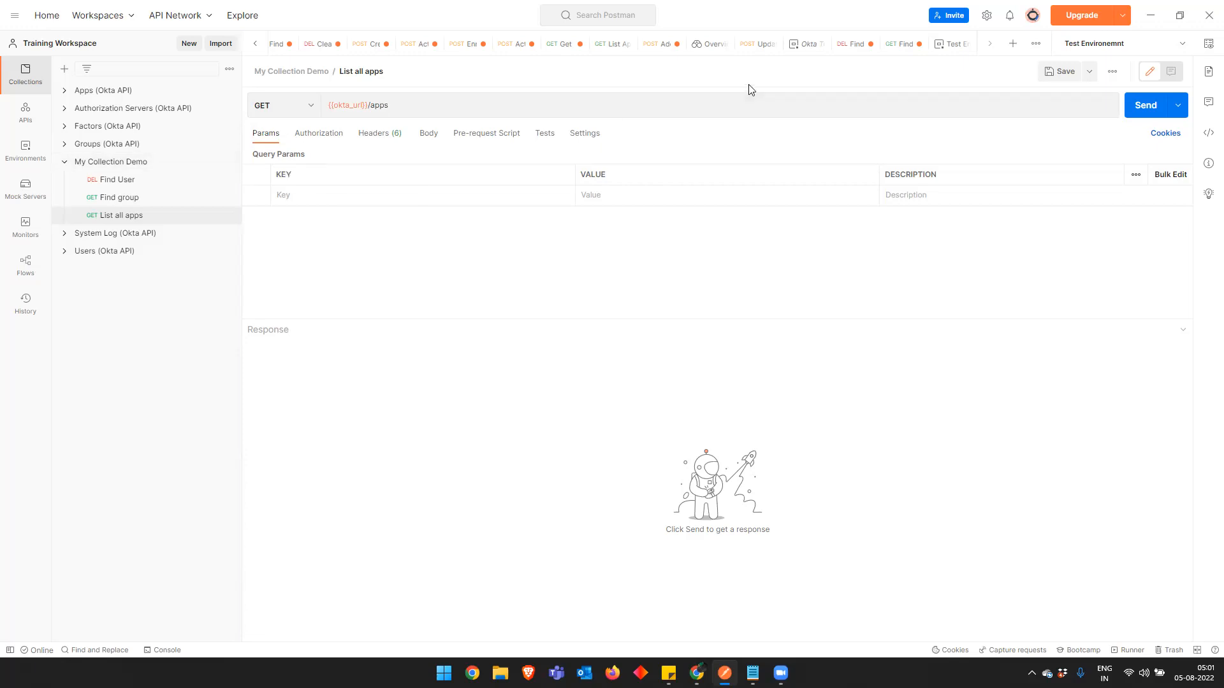
Replace the apps segment with groups and extend the request URL to {{okta_url}}/groups/groupid
double_click(384, 103)
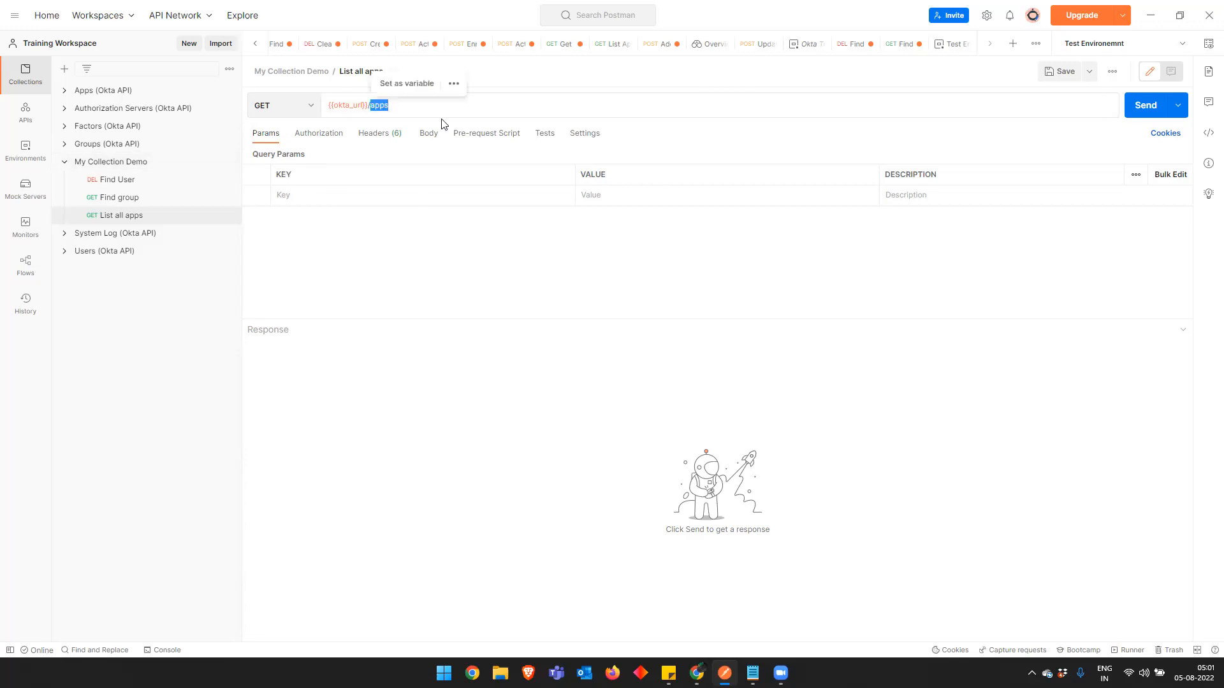
type("groups")
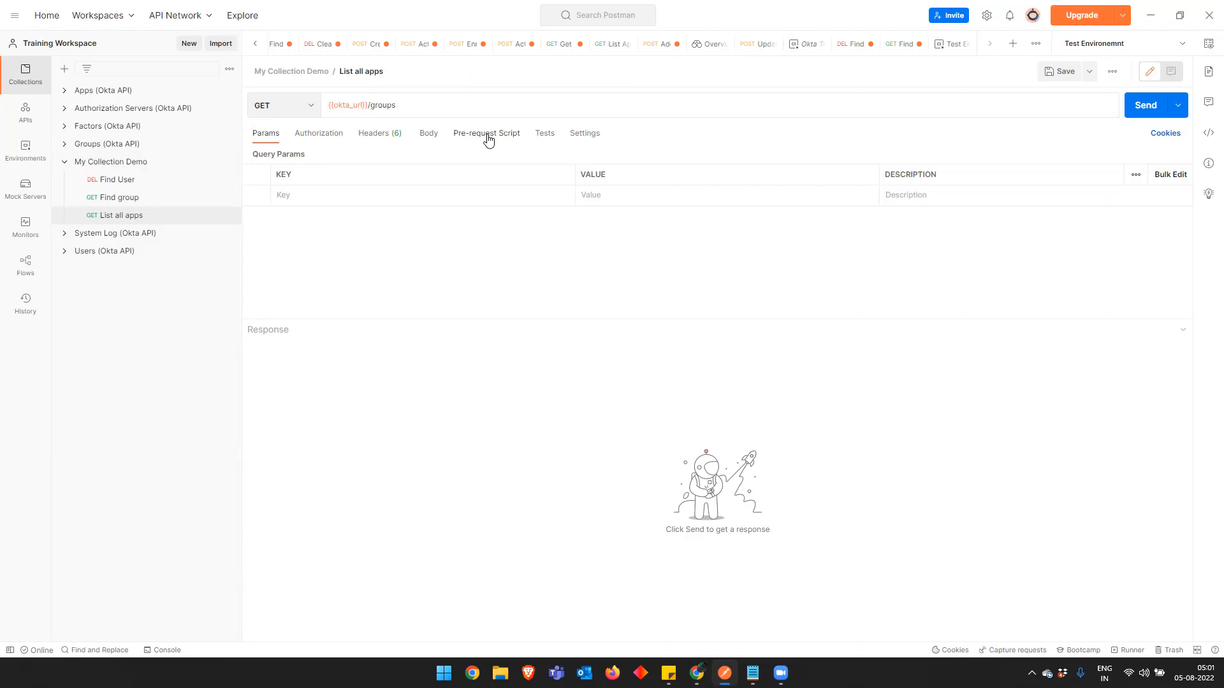
type("/gropid")
key("BackSpace")
key("BackSpace")
type("upid")
Try userid as the last path segment of the request URL, and set the segment back to groupid
double_click(418, 107)
type("userid")
key("BackSpace")
key("BackSpace")
key("BackSpace")
key("BackSpace")
key("BackSpace")
key("BackSpace")
type("groupid")
Replace the path after the variable so the request URL reads {{okta_url}}/users/userid/groups
key("BackSpace")
key("BackSpace")
key("BackSpace")
key("BackSpace")
key("BackSpace")
key("BackSpace")
key("BackSpace")
key("BackSpace")
key("BackSpace")
key("BackSpace")
key("BackSpace")
key("BackSpace")
key("BackSpace")
type("users")
type("serid/groups")
Add a q query parameter with a person's first name as its value, and select the whole request URL
left_click(385, 196)
type("q")
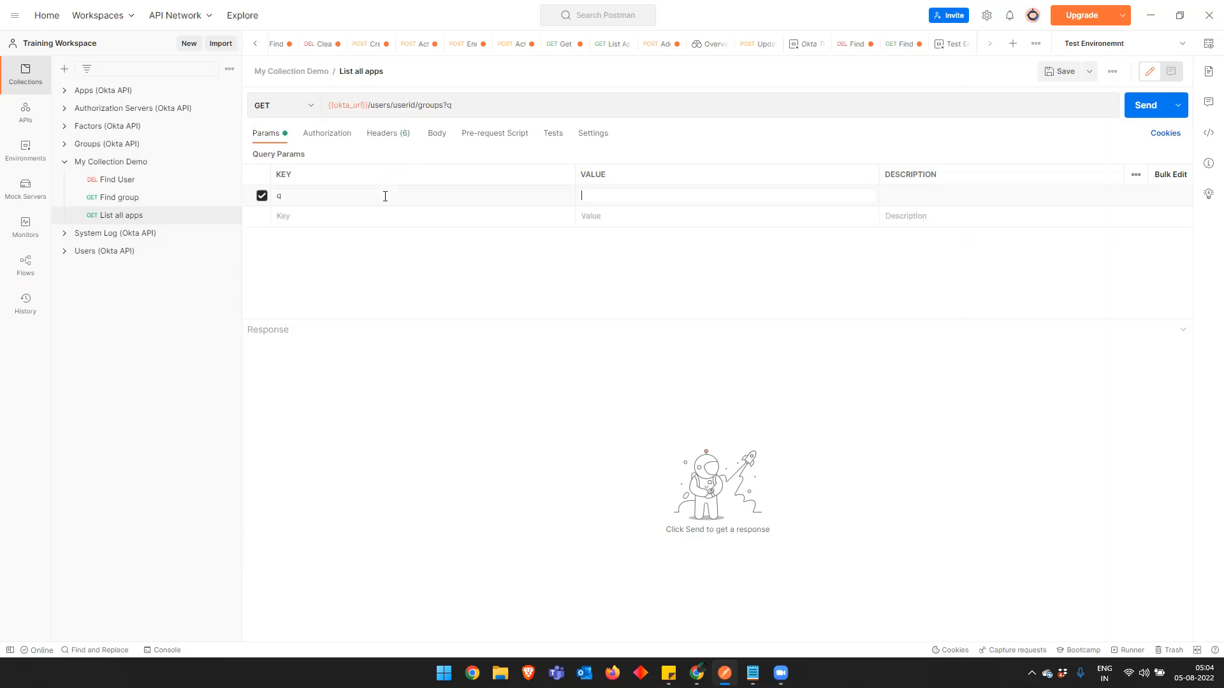
type("=Kathrina")
left_click_drag(554, 106, 156, 109)
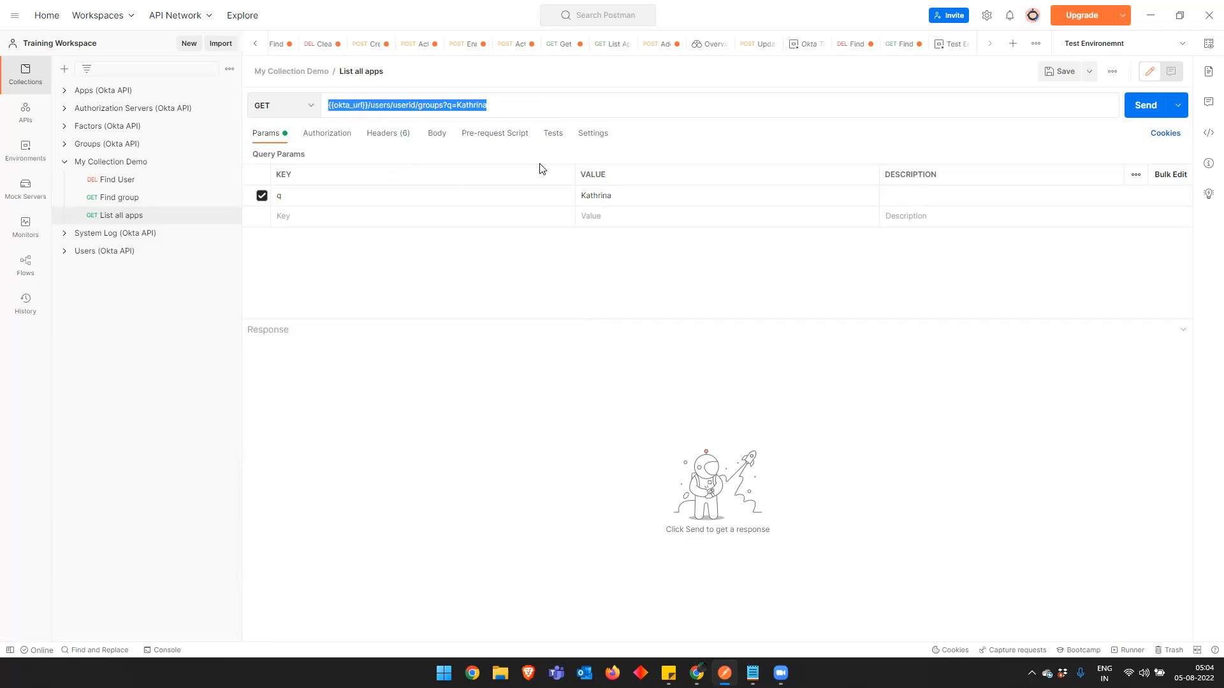
Remove the groups segment from the request URL, keeping the q query parameter
left_click(546, 269)
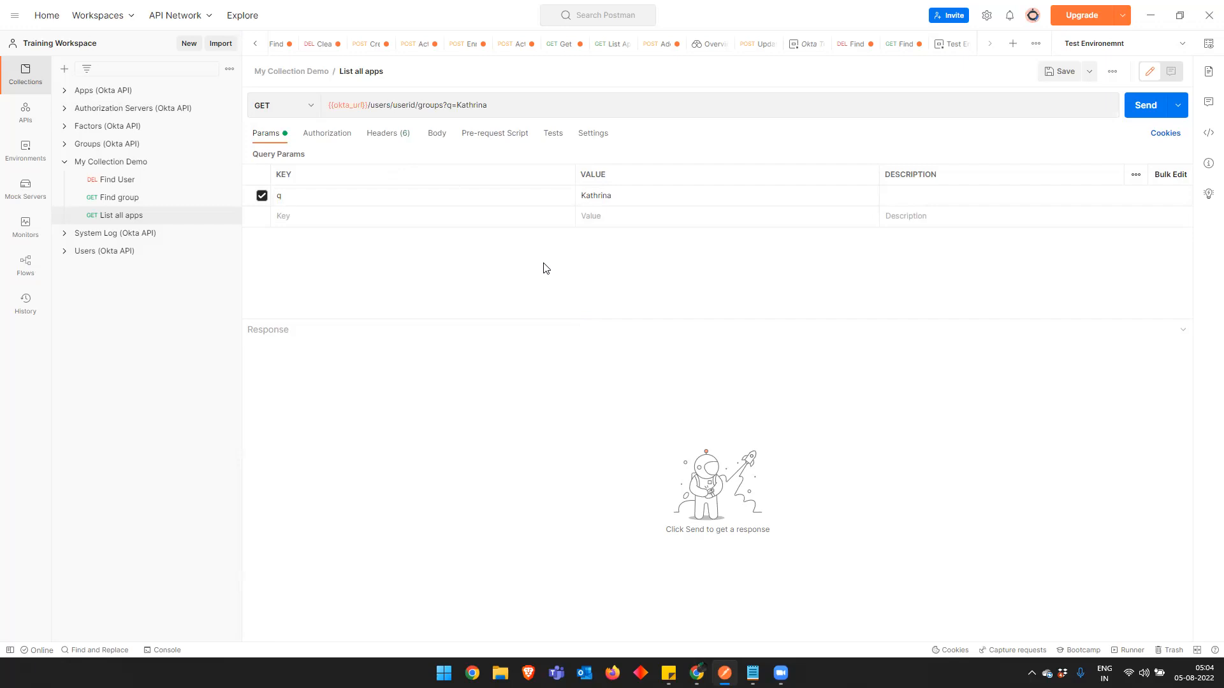
triple_click(445, 105)
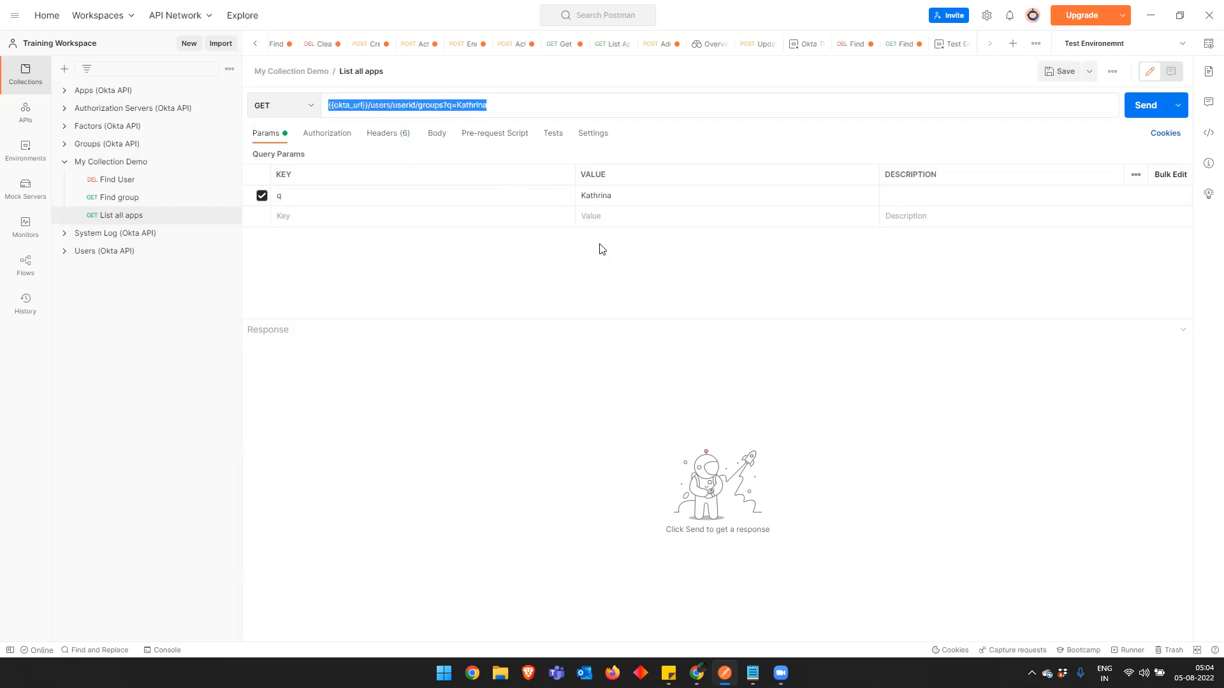
left_click(442, 102)
double_click(429, 104)
key("BackSpace")
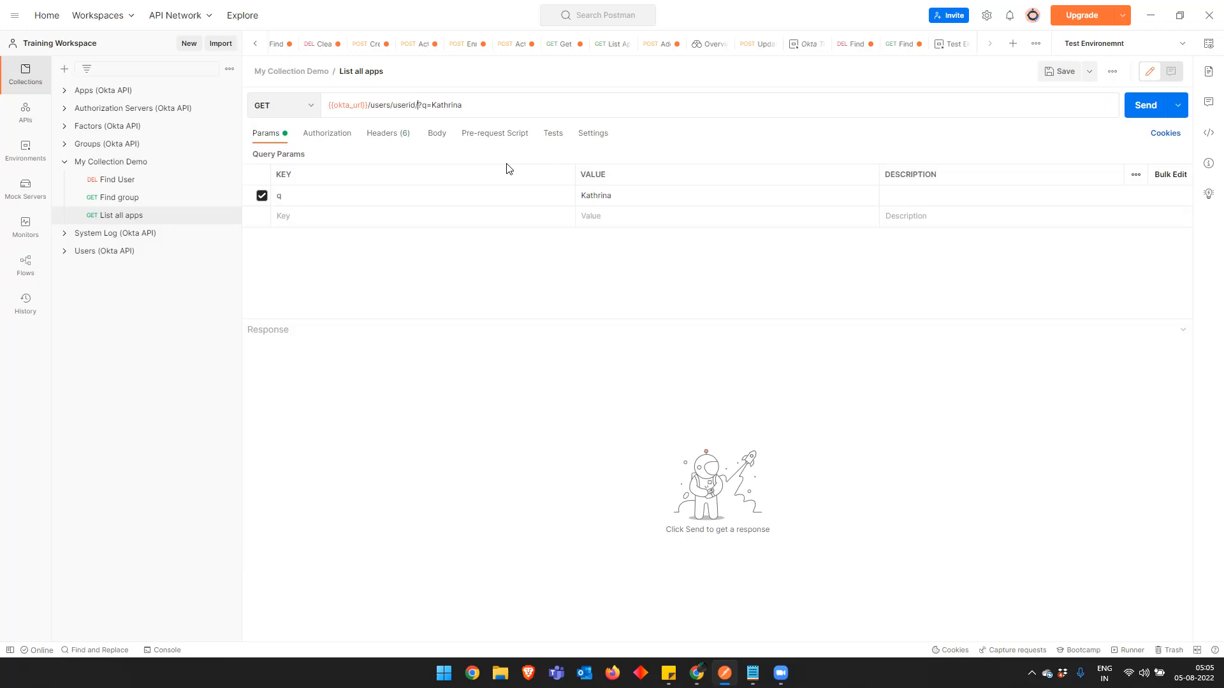
Remove the userid segment and its slashes so the request path reads {{okta_url}}/users directly before the query
left_click(425, 113)
double_click(402, 104)
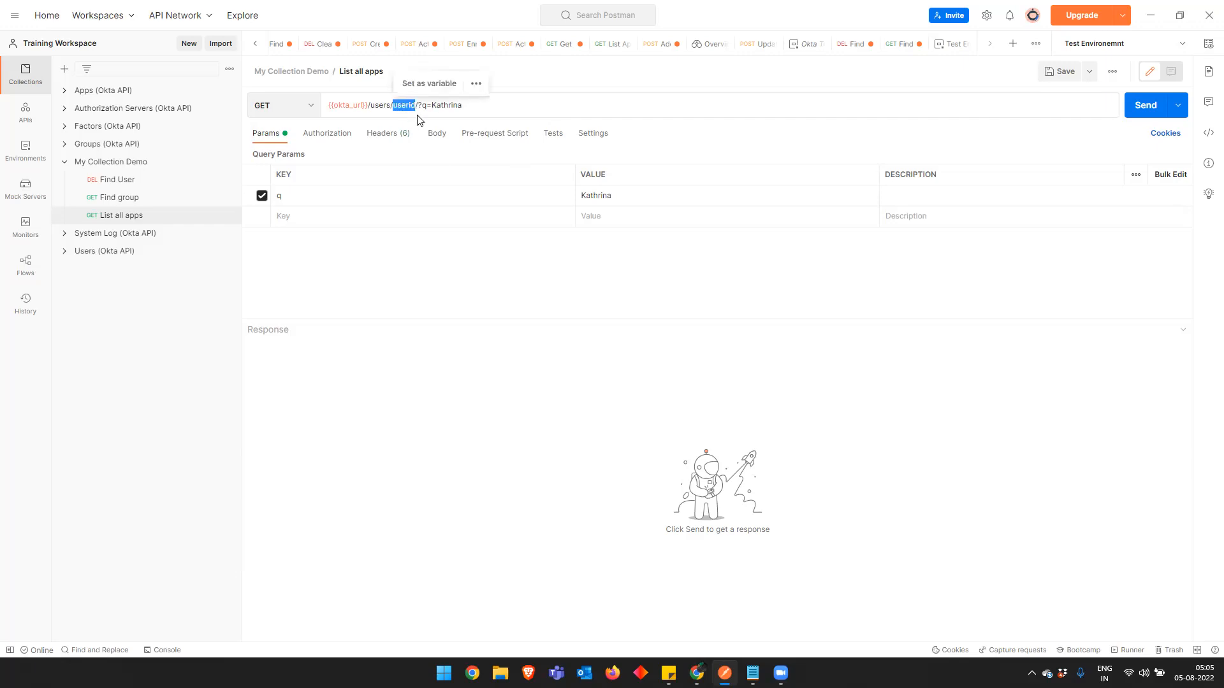
double_click(445, 105)
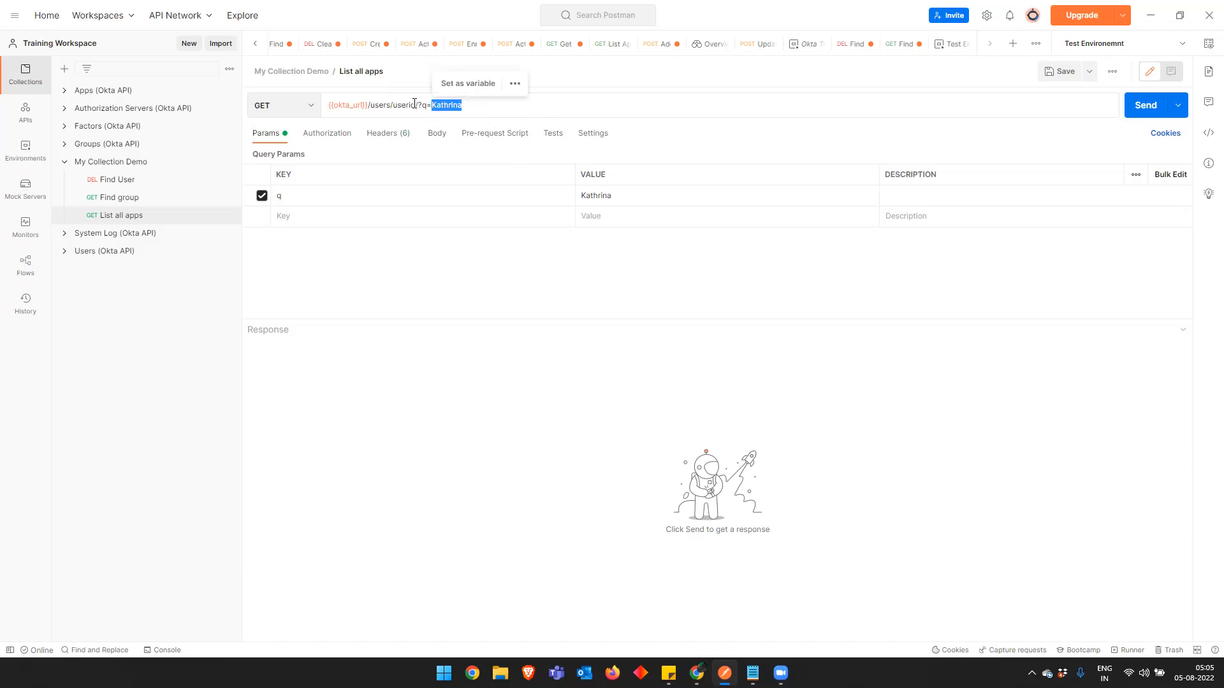
left_click_drag(418, 104, 392, 104)
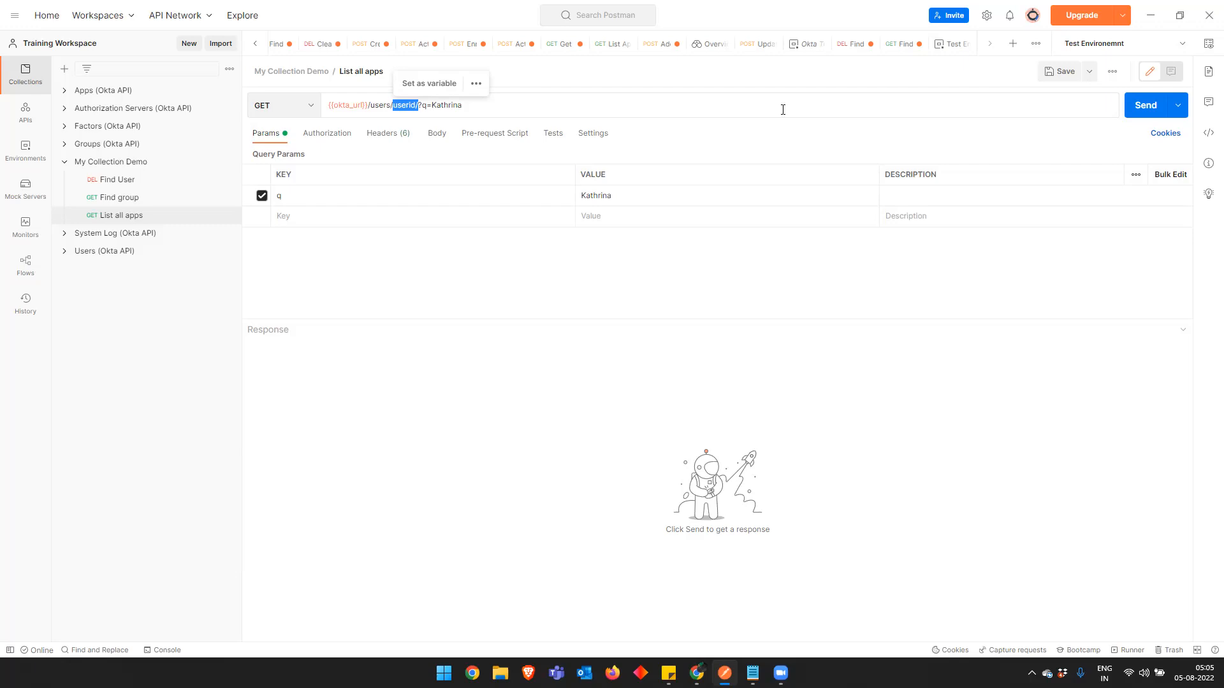
key("BackSpace")
key("BackSpace")
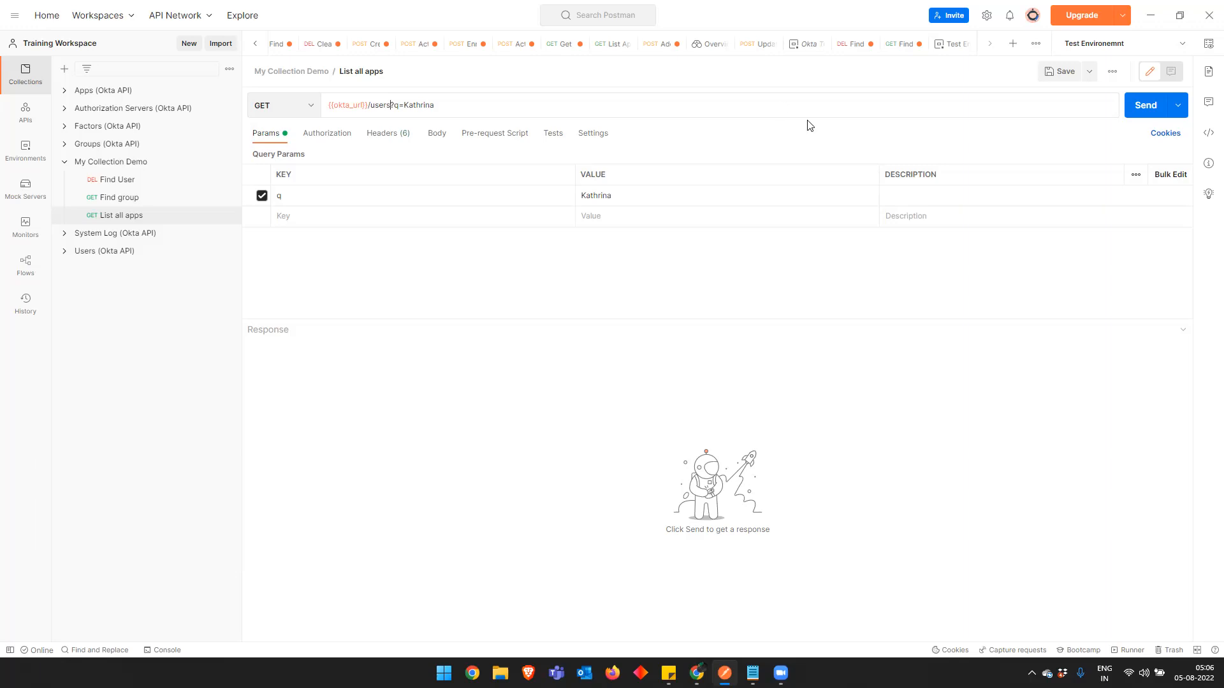
Set the q parameter's value to Salesforce and replace the users path segment with apps
double_click(590, 197)
type("Salesforce")
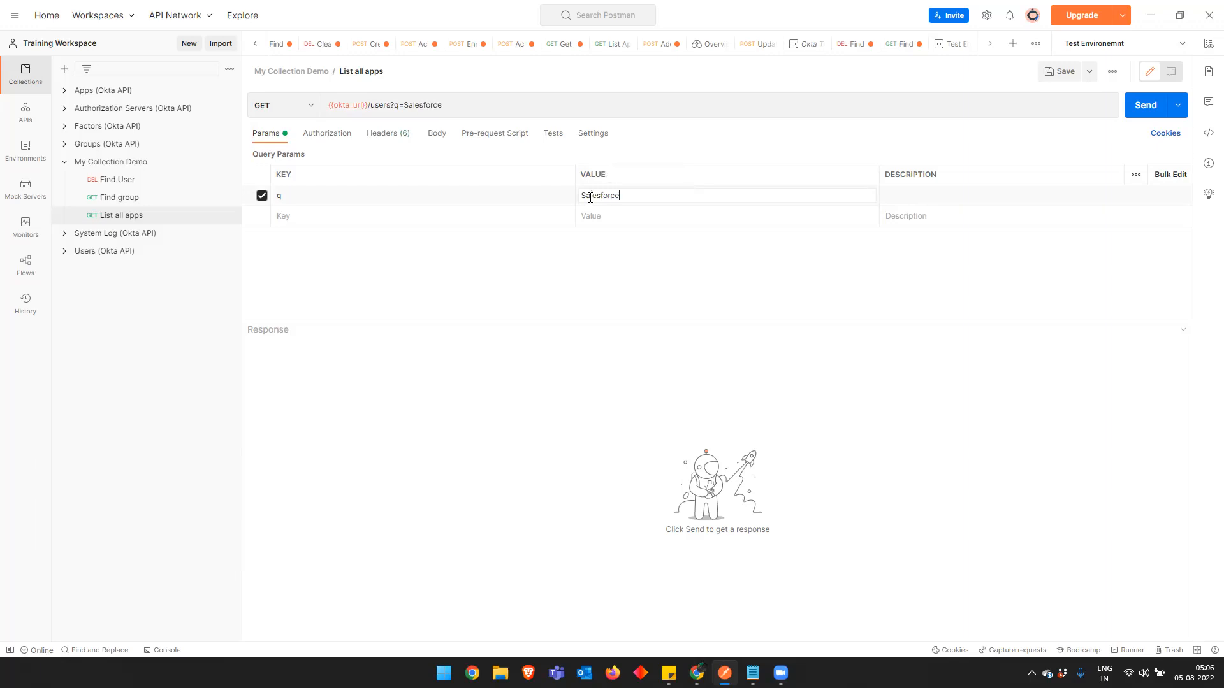
double_click(380, 105)
type("apps")
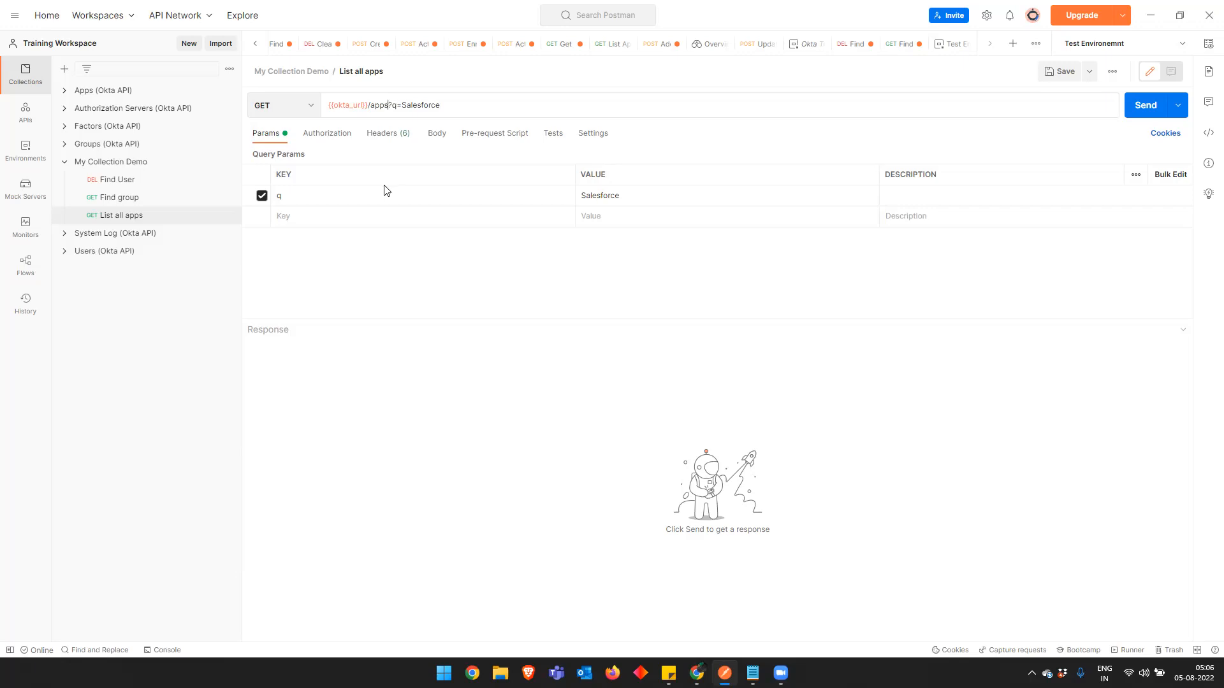
Add a limit query parameter with the value 5, and disable it
left_click(402, 217)
type("limit")
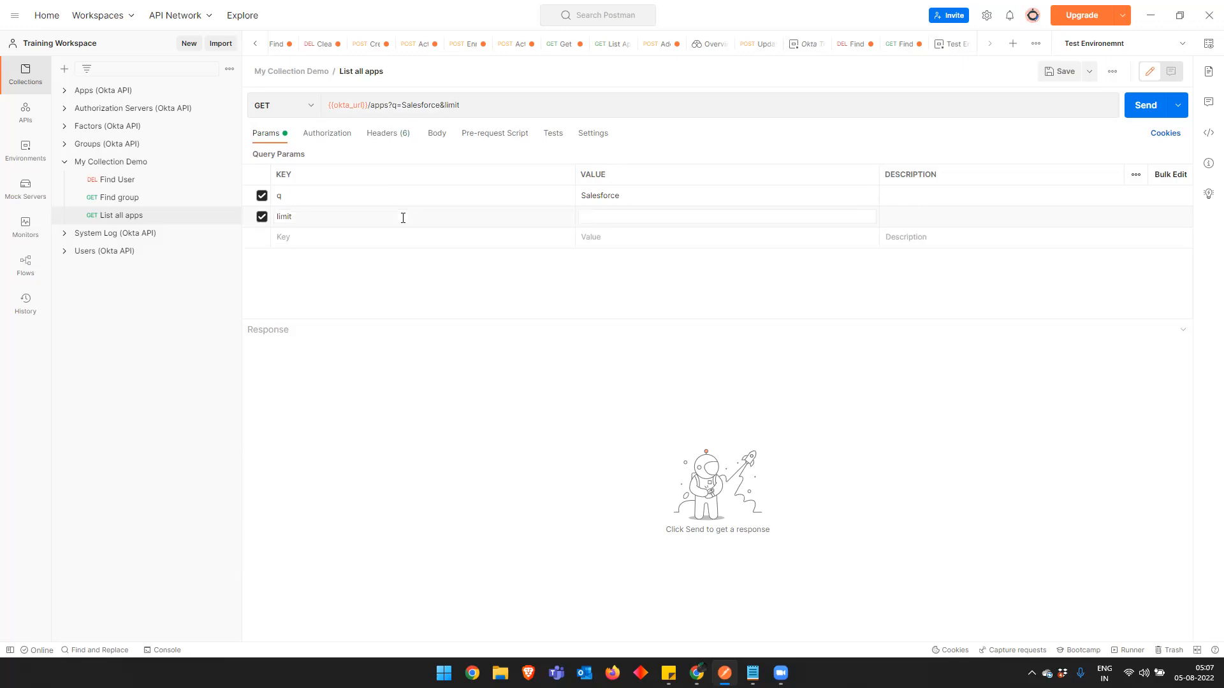
type("5")
left_click(451, 300)
left_click(262, 217)
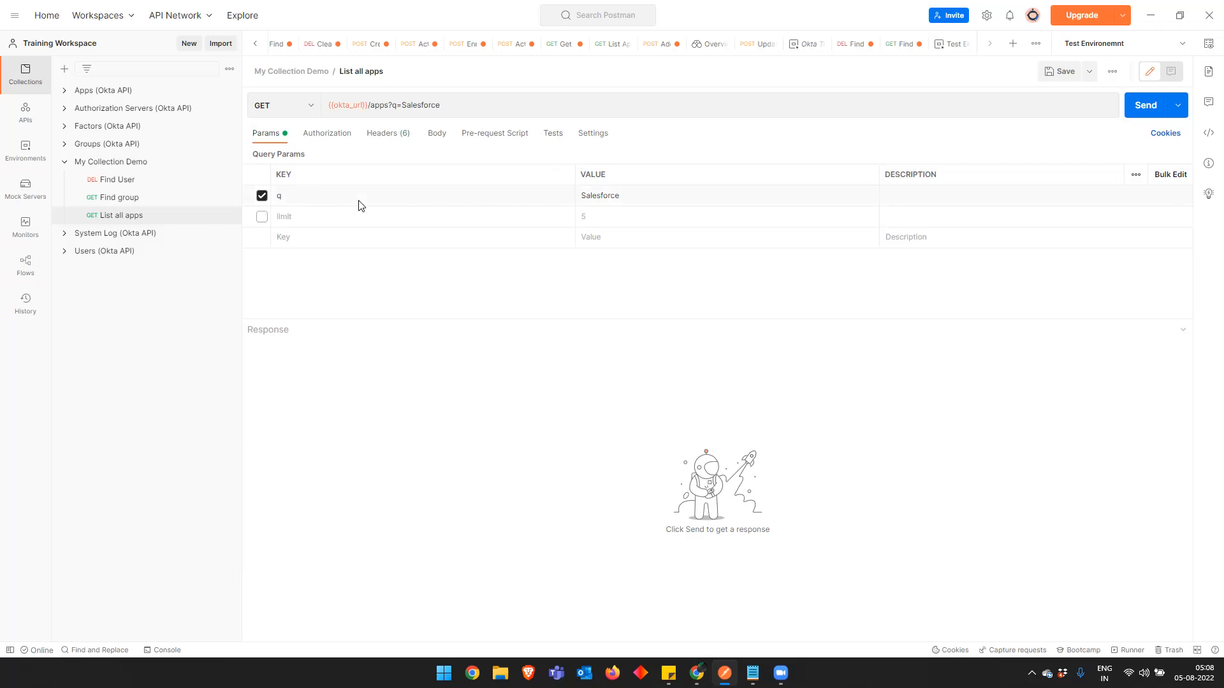
Change the q query parameter's key to filter and its value to label sw "Sales"
key("BackSpace")
type("filter")
left_click(696, 203)
key("BackSpace")
key("BackSpace")
key("BackSpace")
key("BackSpace")
key("BackSpace")
key("BackSpace")
key("BackSpace")
key("BackSpace")
key("BackSpace")
key("BackSpace")
type("label sw \"Sales\"")
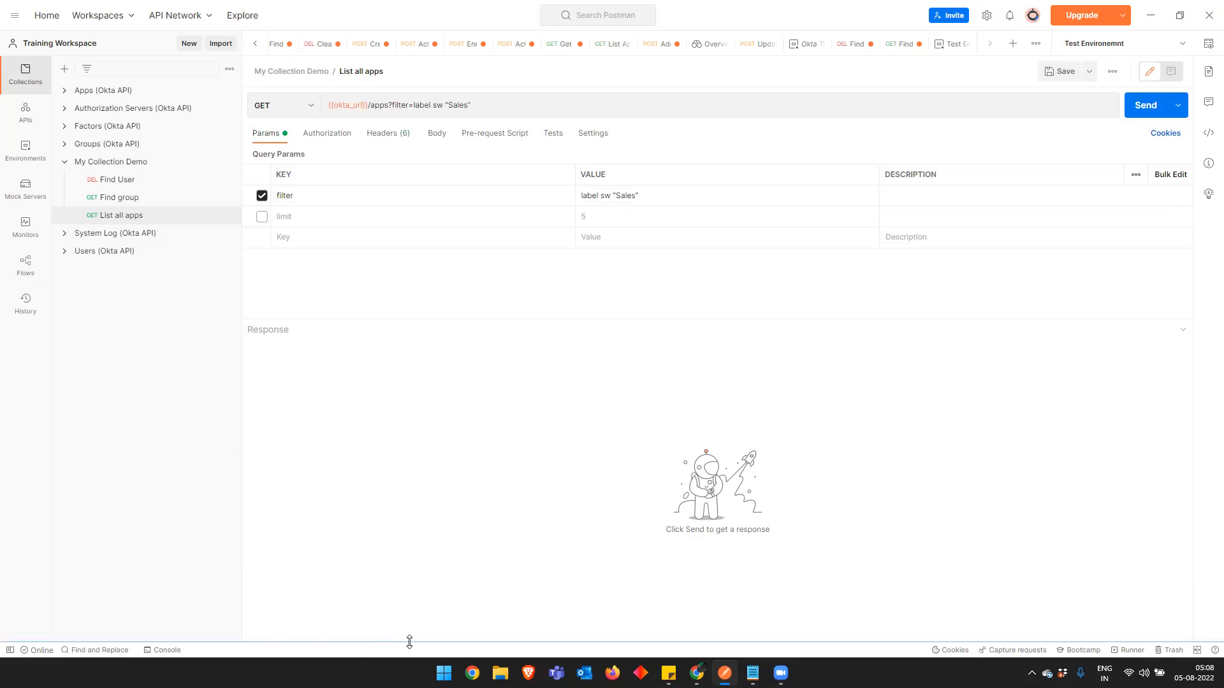
Switch to Chrome with the Person 1 profile, search the web for okta api, and open the Okta Apps API reference
left_click(473, 673)
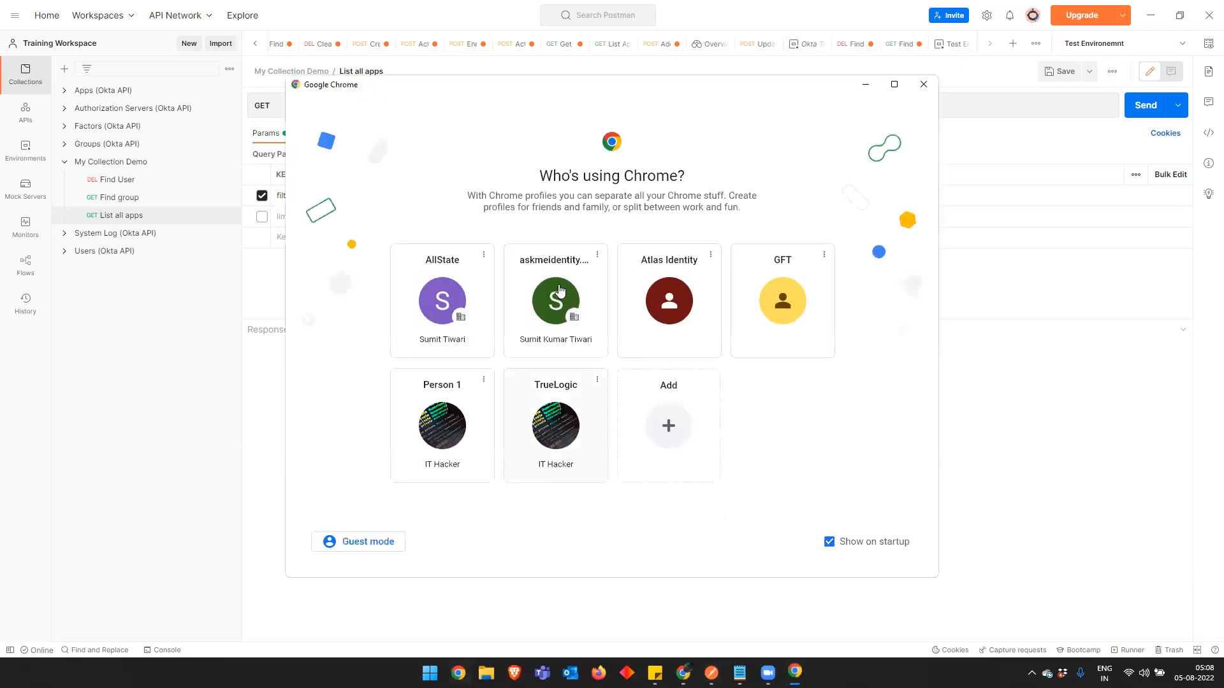
left_click(446, 424)
type("okta api")
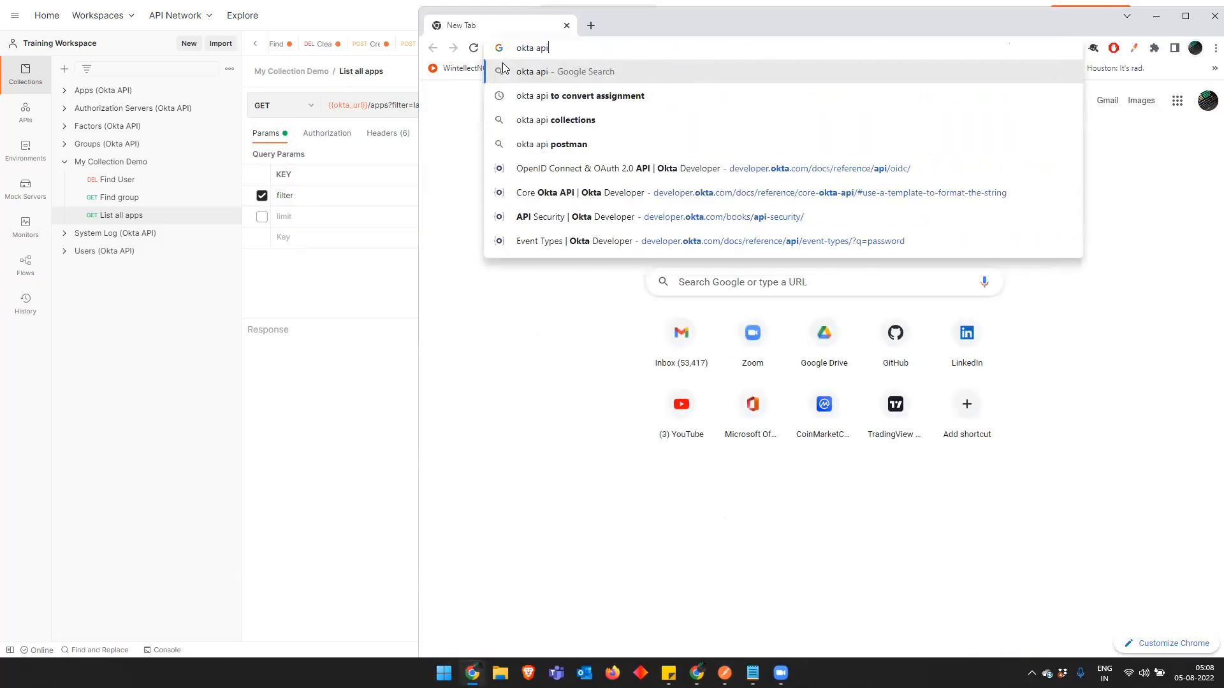
key("Return")
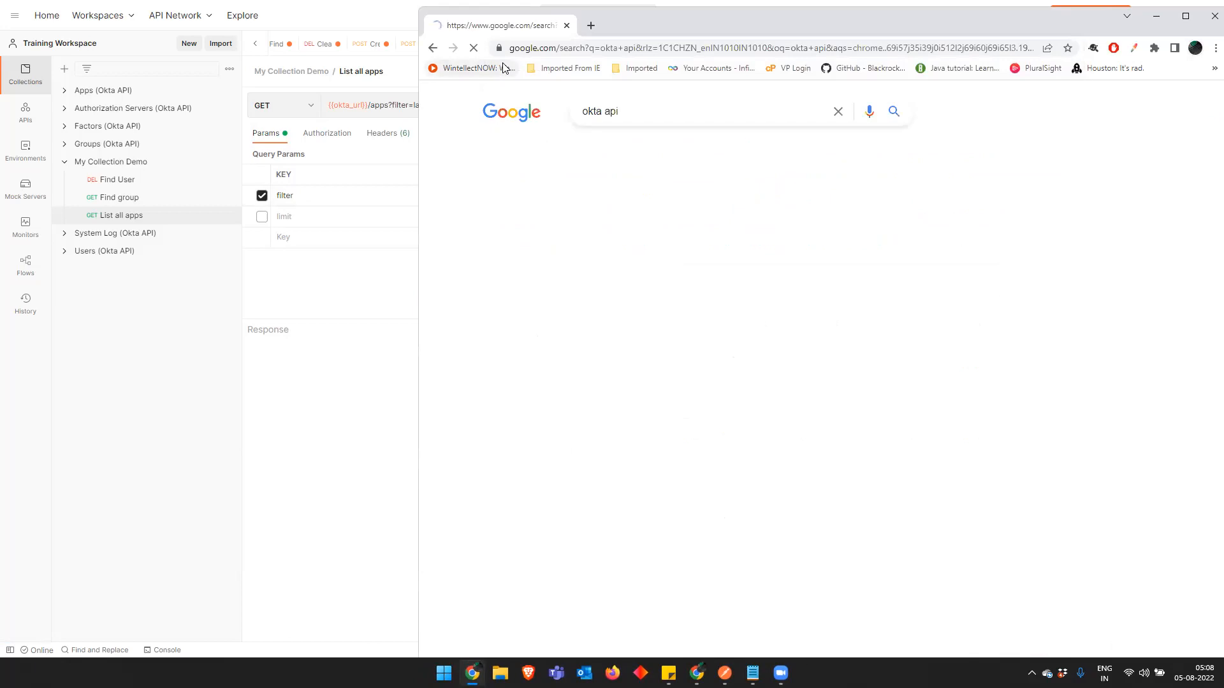
left_click(582, 222)
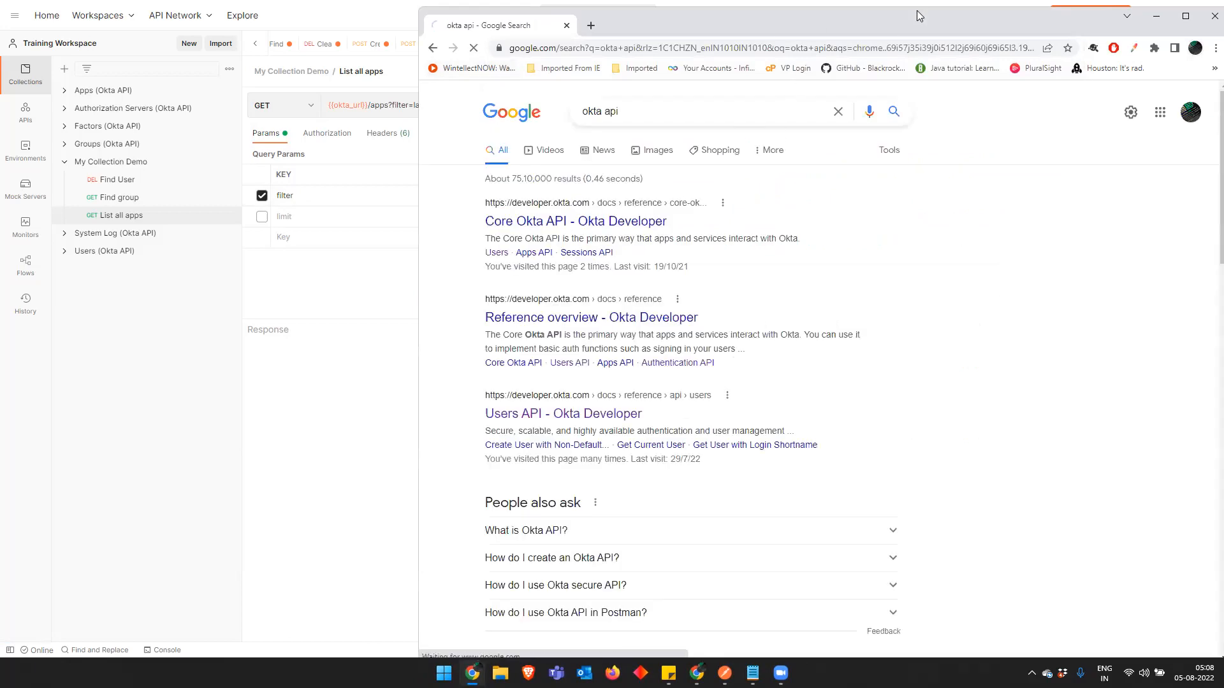
double_click(910, 22)
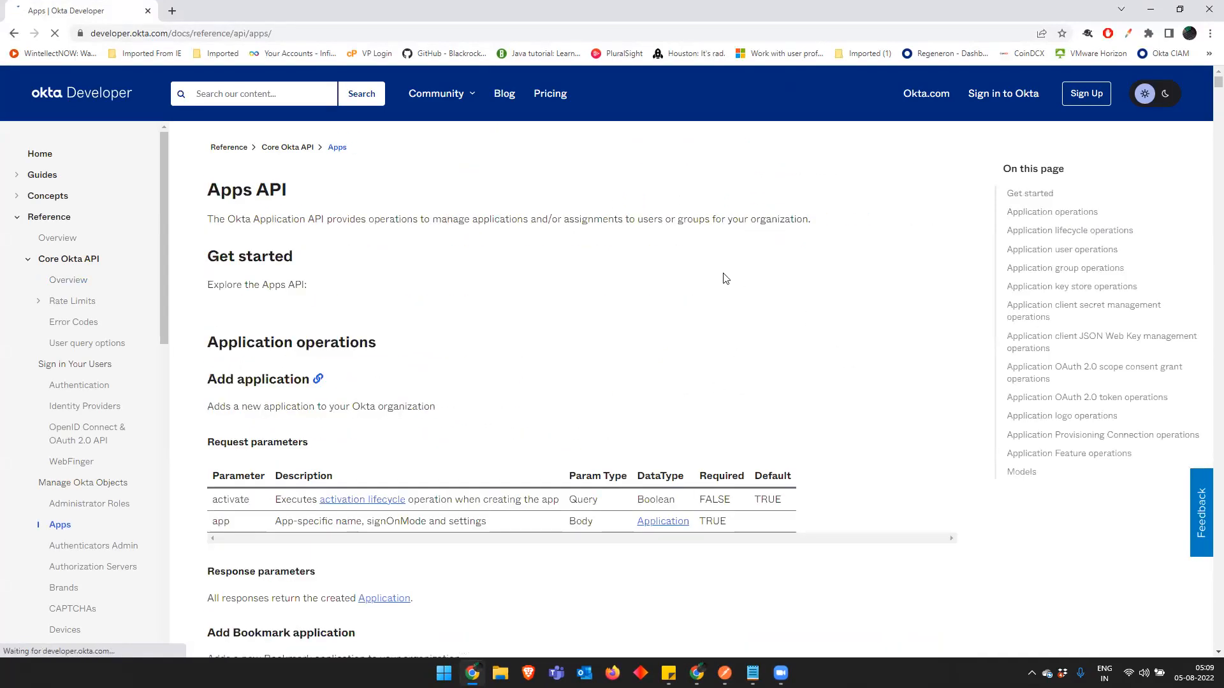
Open the List apps by name example under List applications in the Apps API reference
left_click(1060, 214)
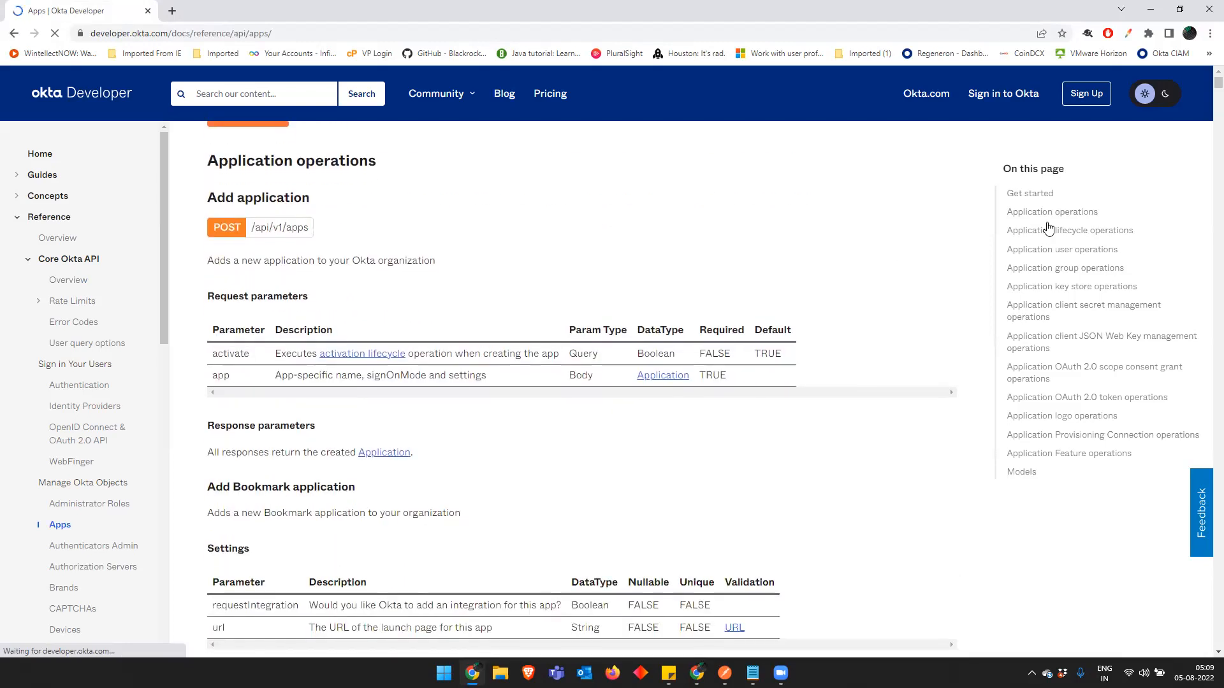
scroll(1064, 218, "down", 10)
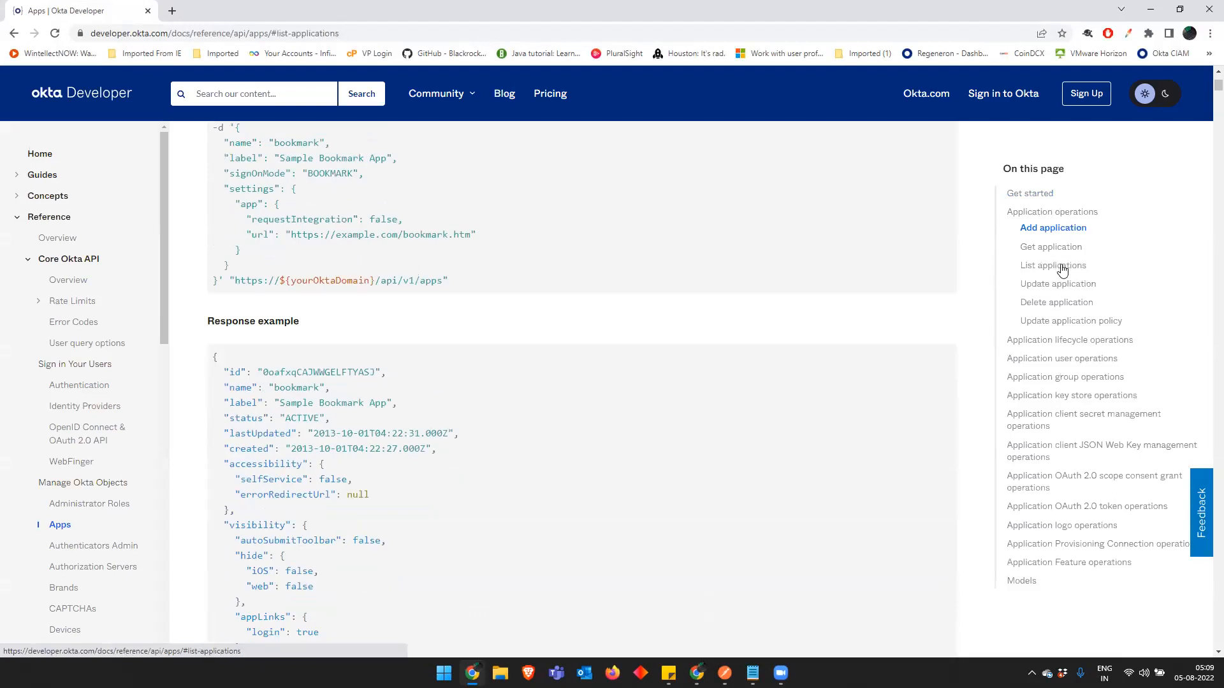
left_click(1061, 267)
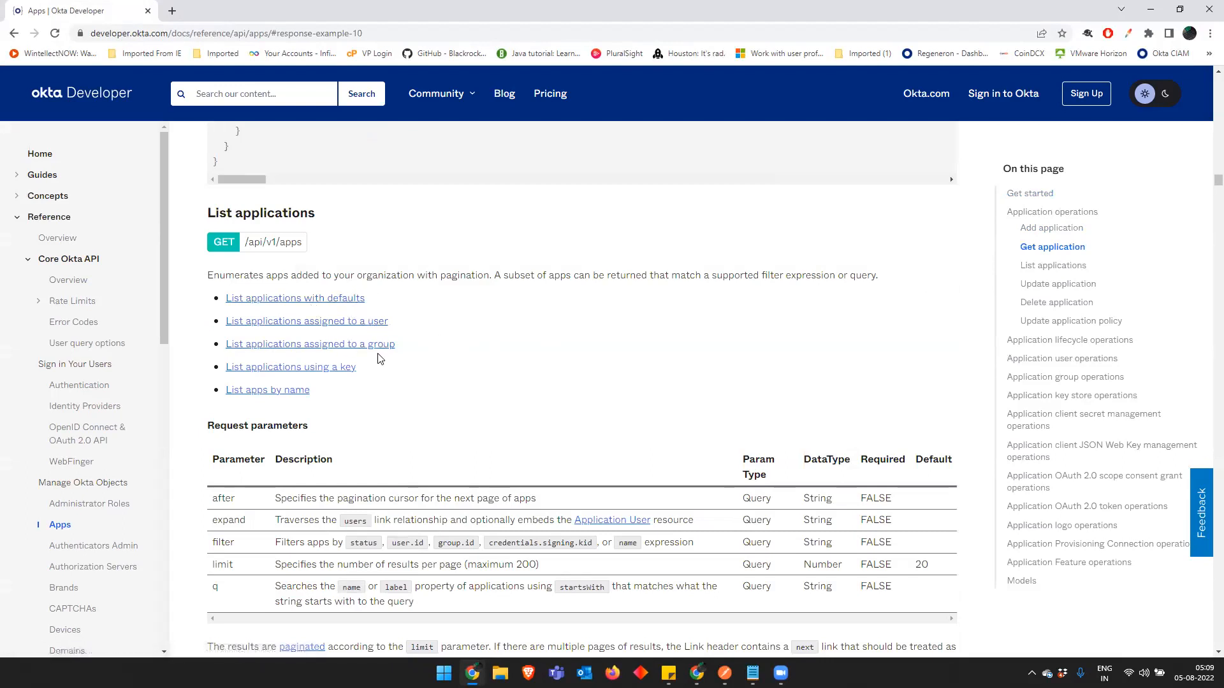
scroll(373, 348, "down", 2)
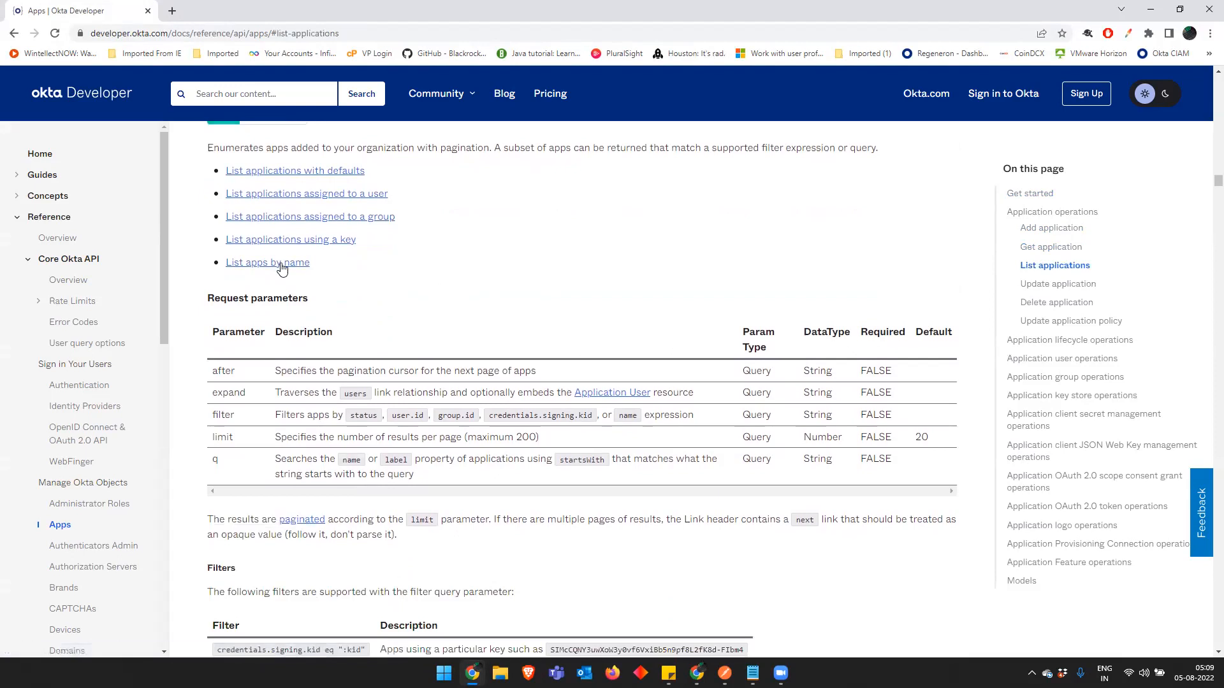
left_click(281, 263)
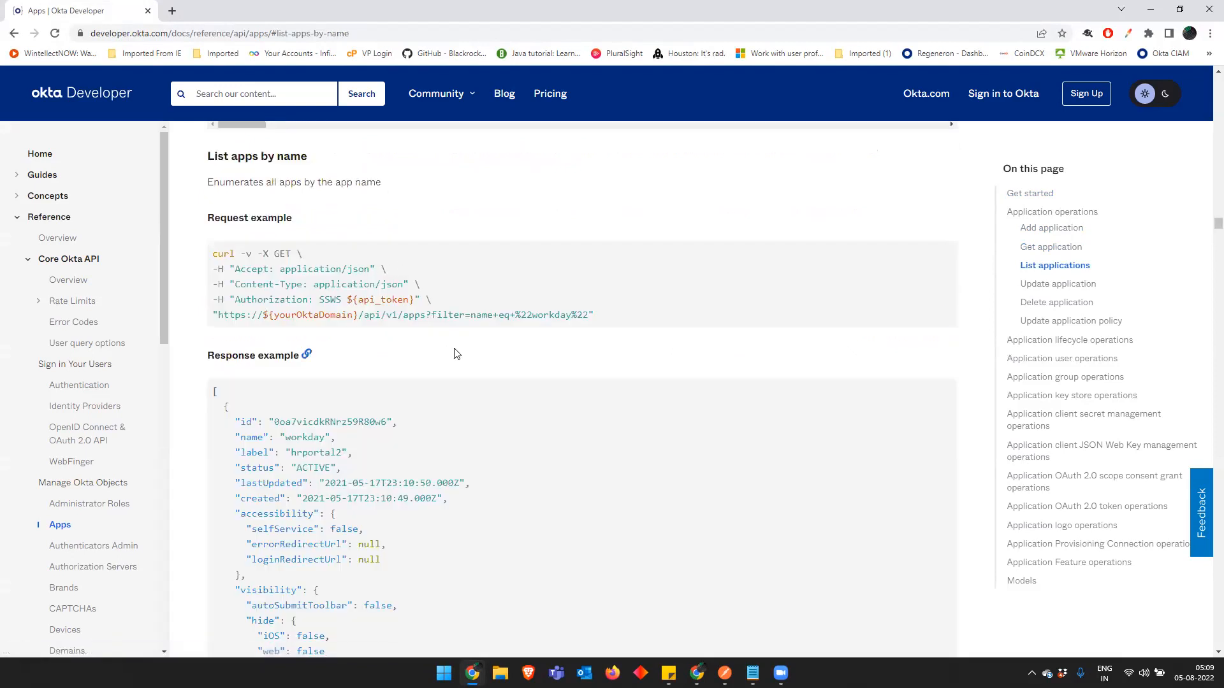
Examine the filter parameter, the name attribute, the eq operator and the workday value in the List apps by name request example
left_click_drag(436, 315, 472, 315)
left_click(500, 338)
double_click(446, 315)
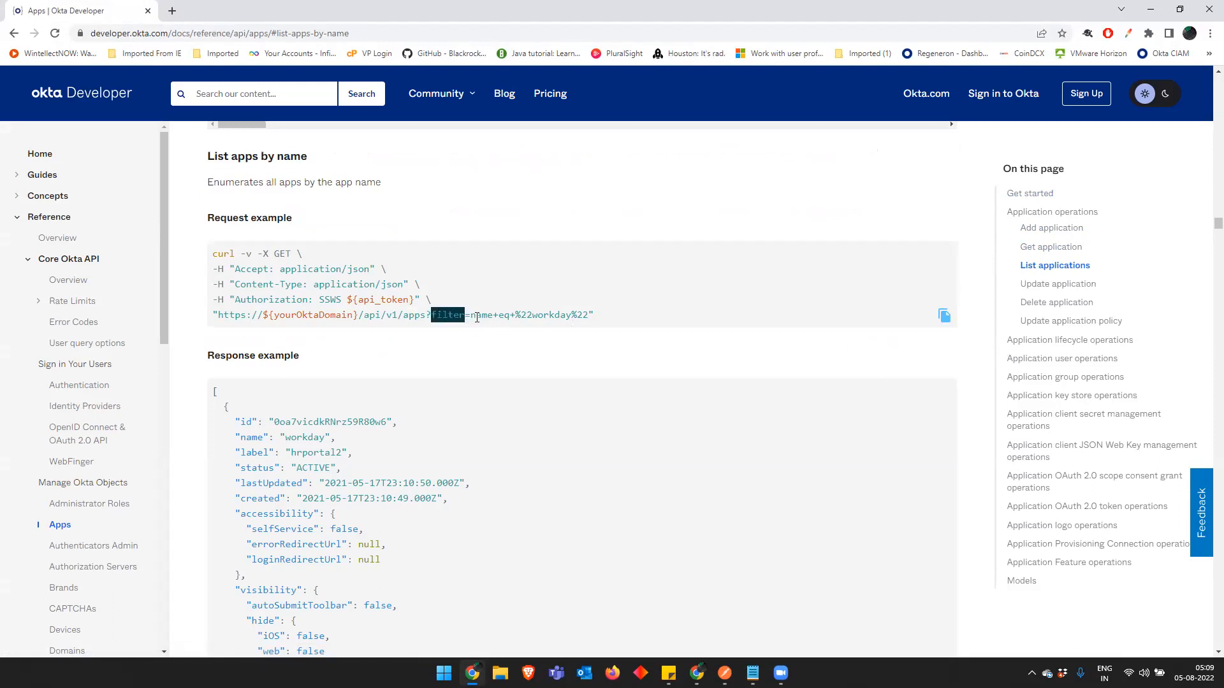
left_click_drag(477, 315, 501, 319)
left_click(516, 318)
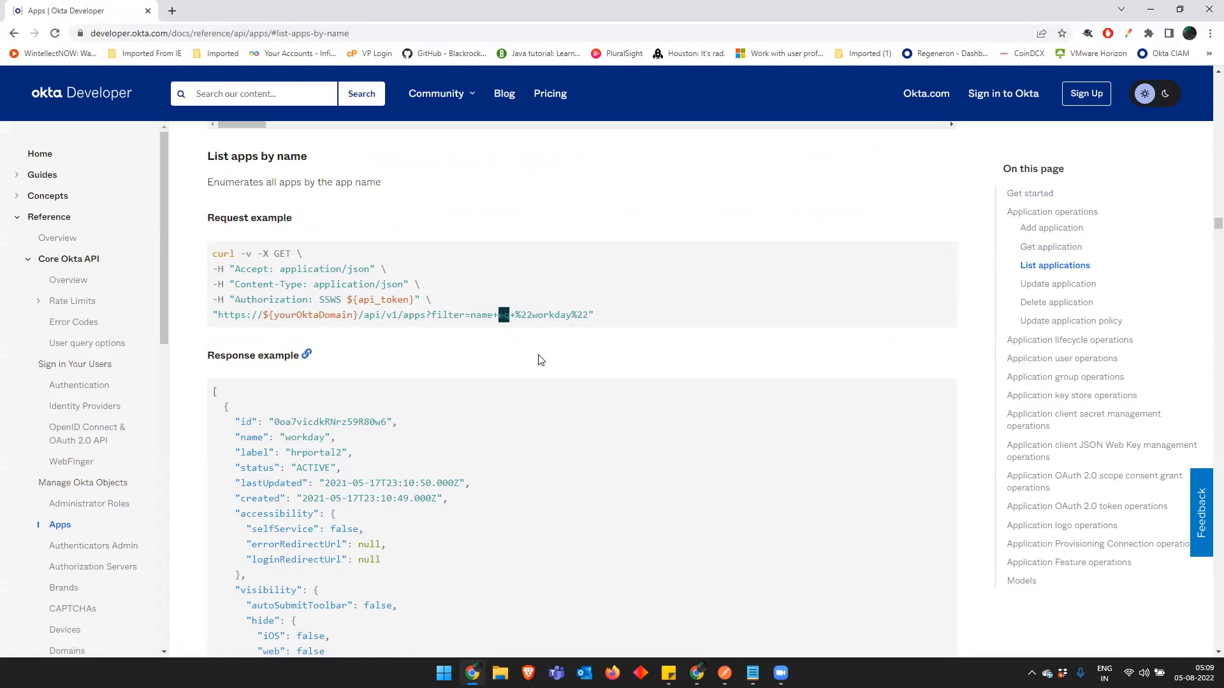
left_click_drag(543, 315, 572, 315)
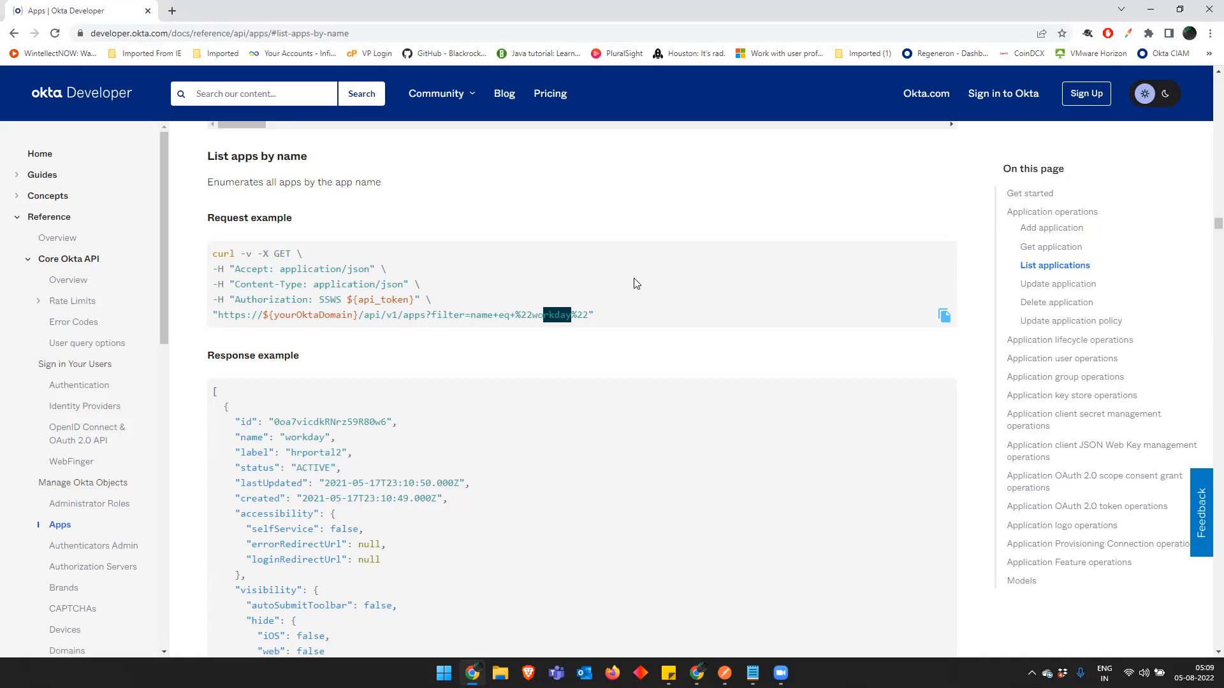
Look through the List apps by name response example and the Update application section with its parameters and examples
scroll(636, 282, "down", 2)
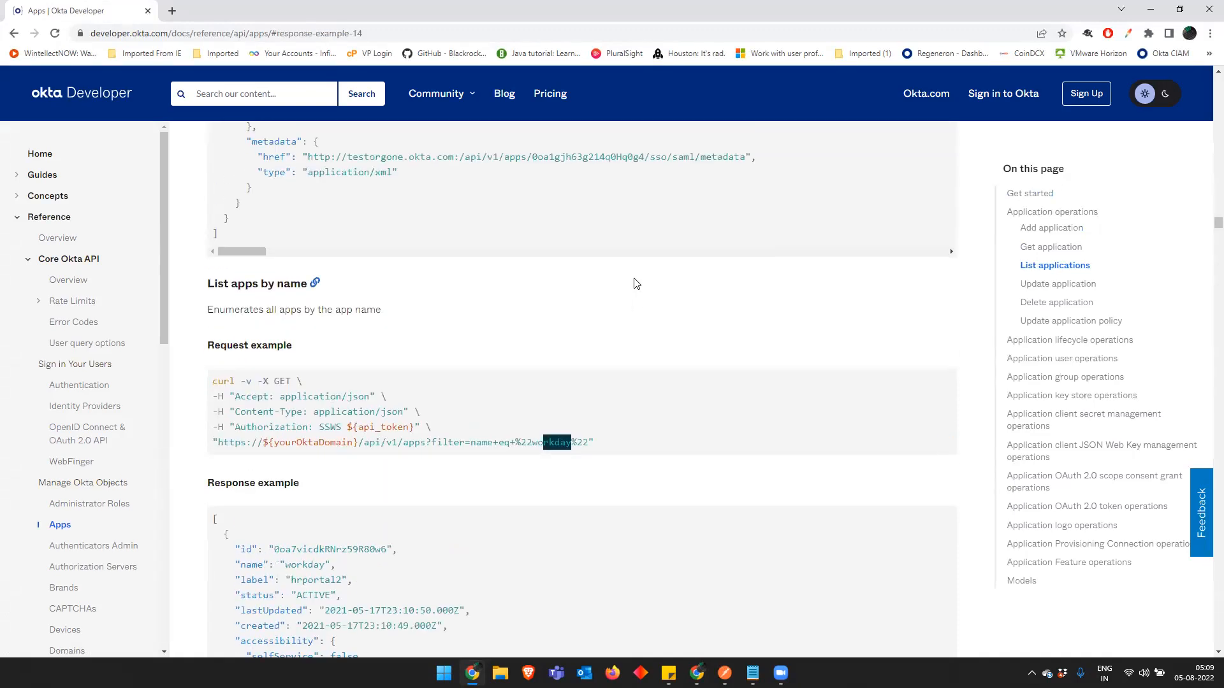
scroll(635, 283, "down", 10)
scroll(635, 283, "down", 15)
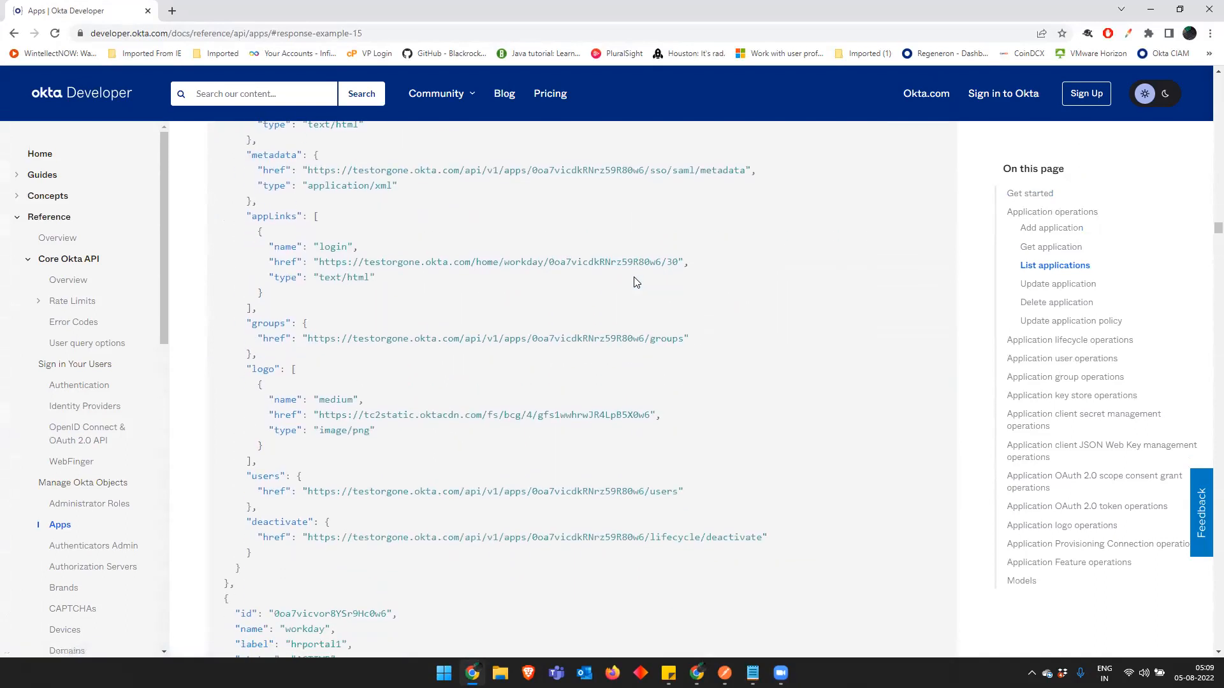
scroll(631, 281, "down", 6)
scroll(621, 281, "up", 2)
scroll(295, 289, "up", 3)
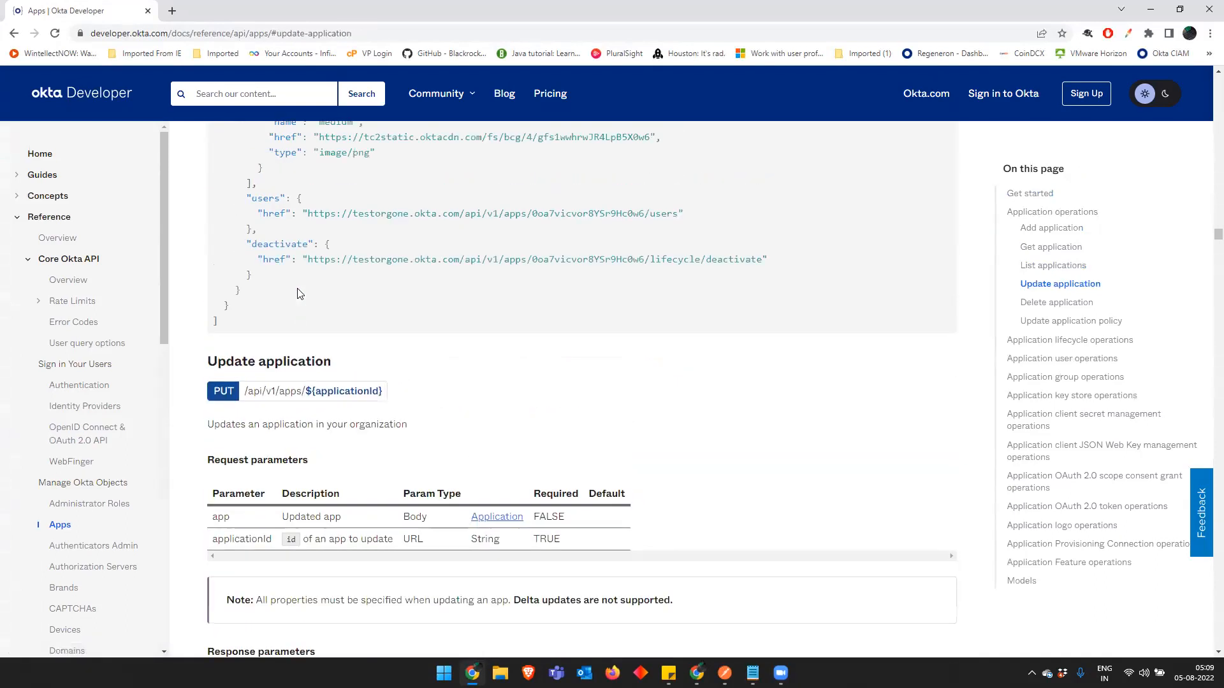
scroll(402, 374, "down", 5)
scroll(402, 375, "down", 12)
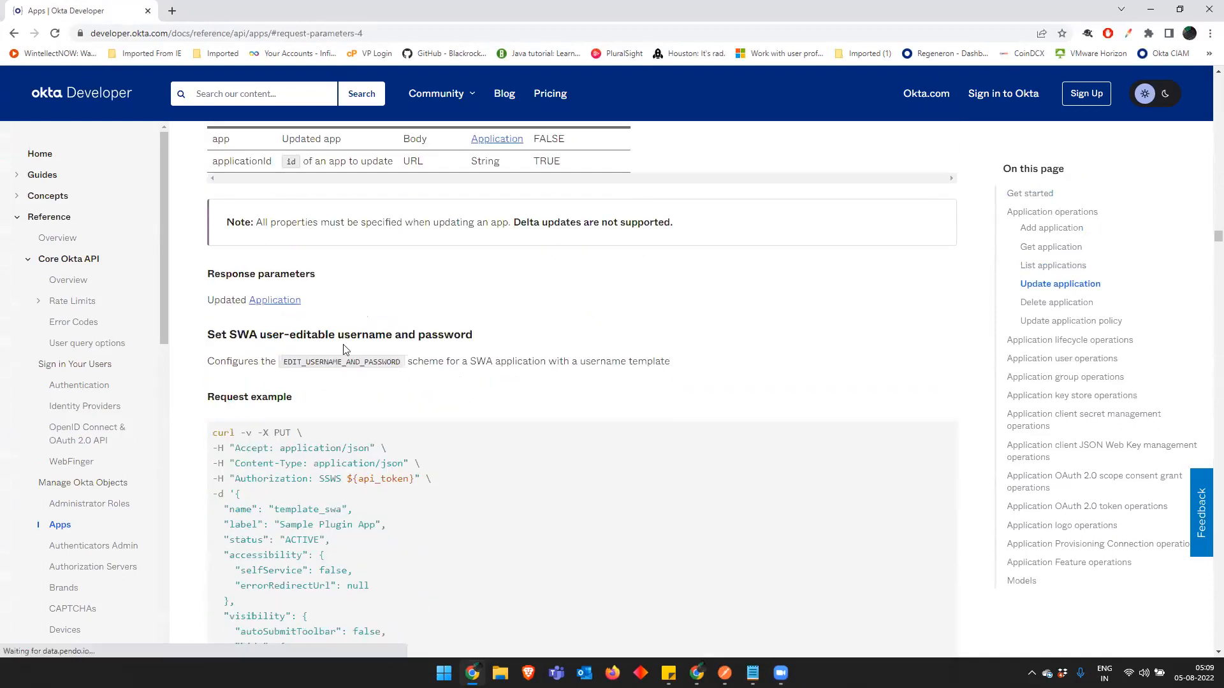
scroll(306, 318, "up", 2)
scroll(309, 317, "down", 20)
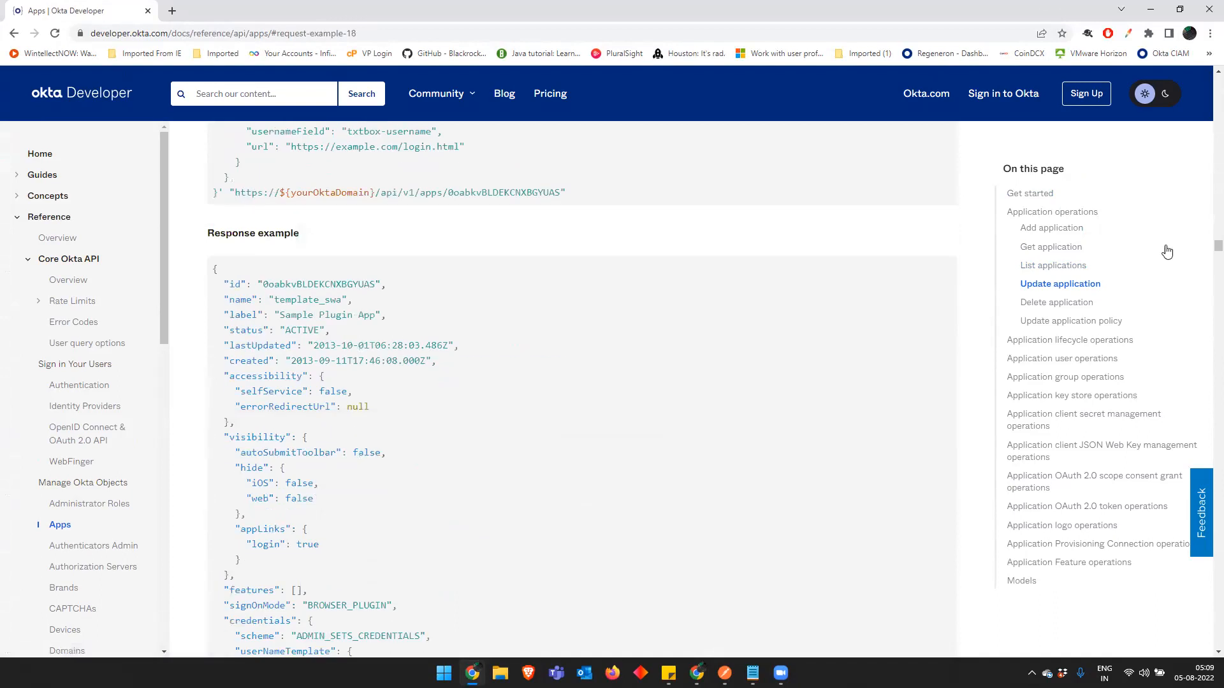
Open the Users API reference among the Core Okta API pages and look over its user operations
scroll(56, 420, "down", 5)
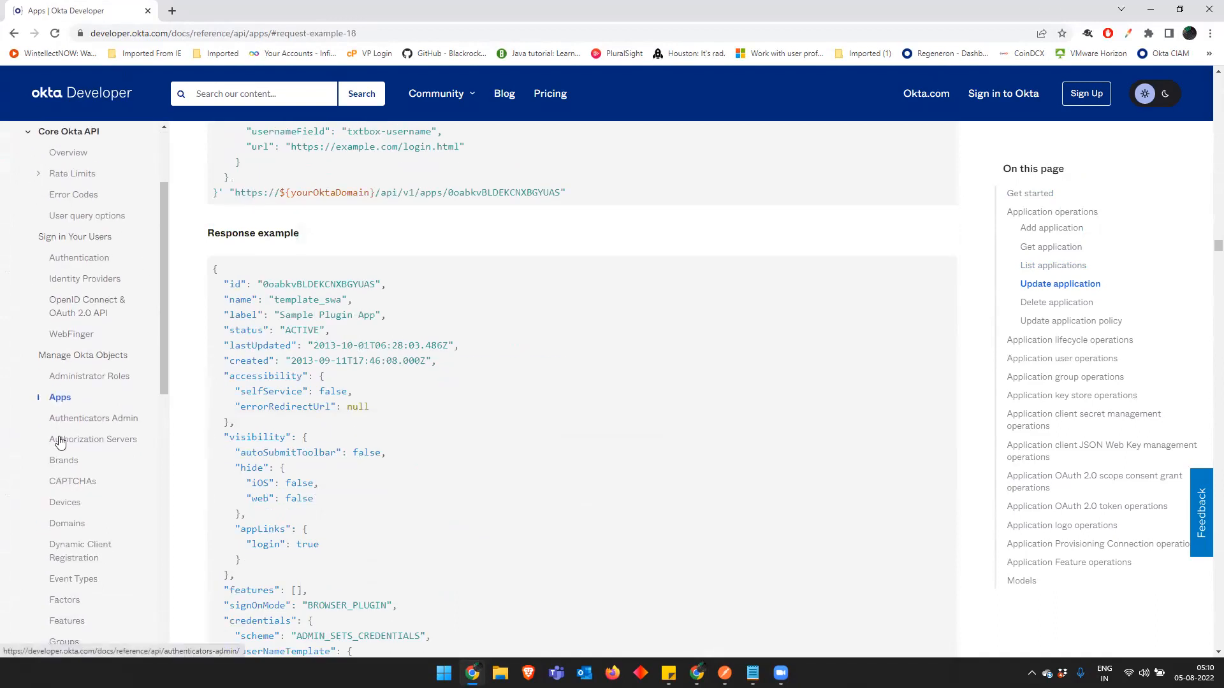
scroll(73, 451, "down", 4)
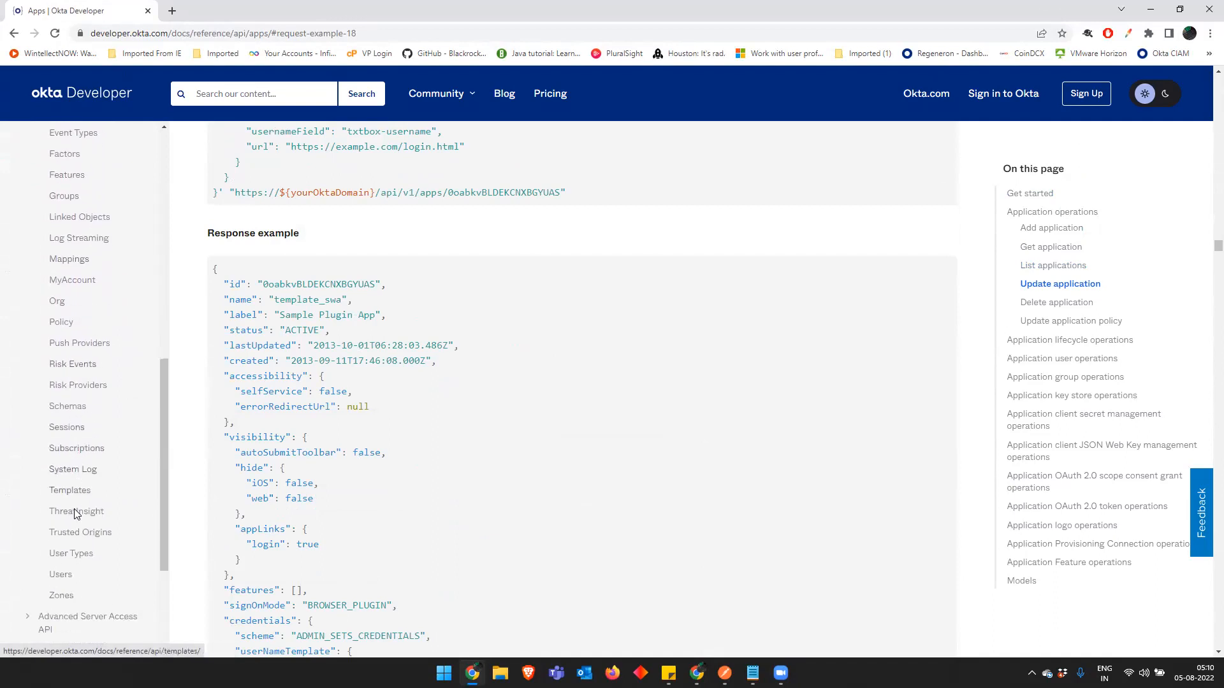
left_click(64, 573)
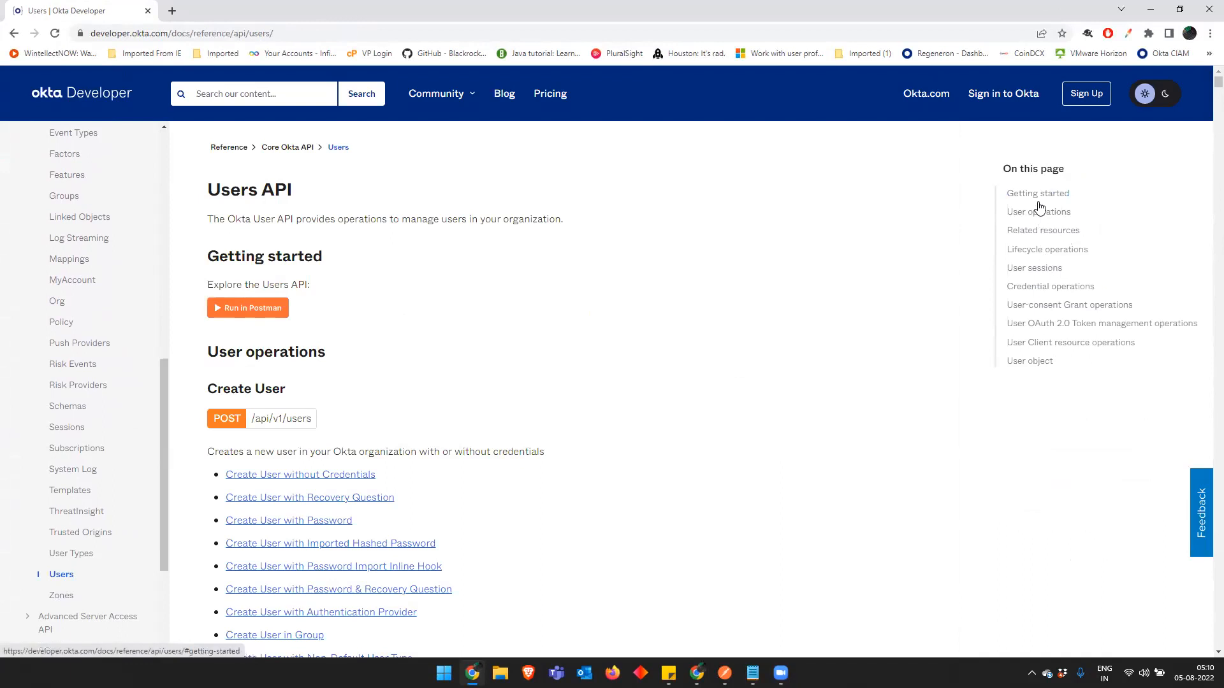
scroll(593, 423, "down", 6)
scroll(701, 381, "up", 6)
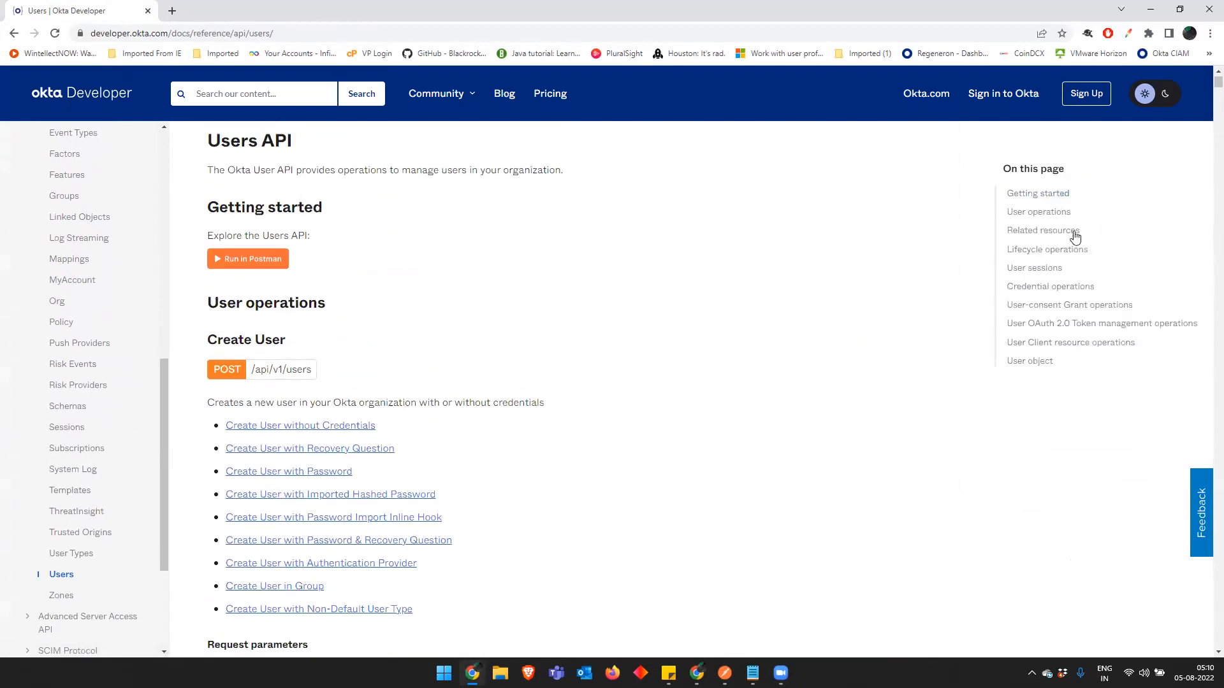
scroll(1048, 255, "down", 2)
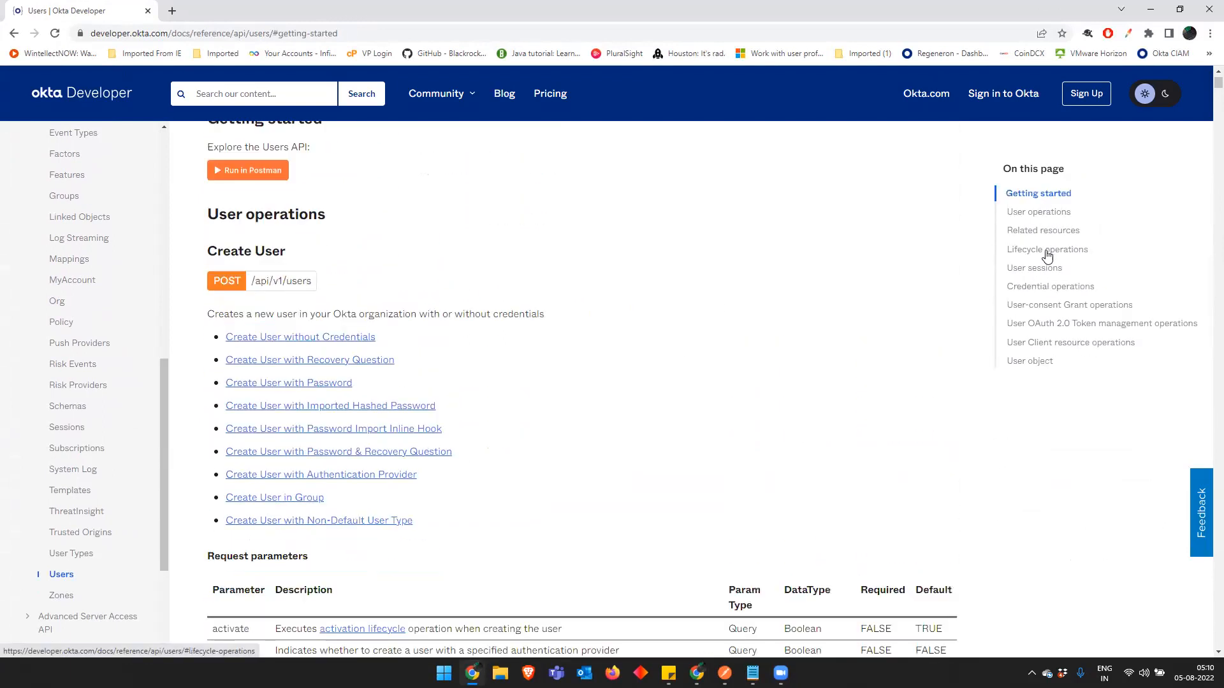
Open the List Users operation in the Users API reference and go to its request parameters
scroll(1030, 322, "down", 3)
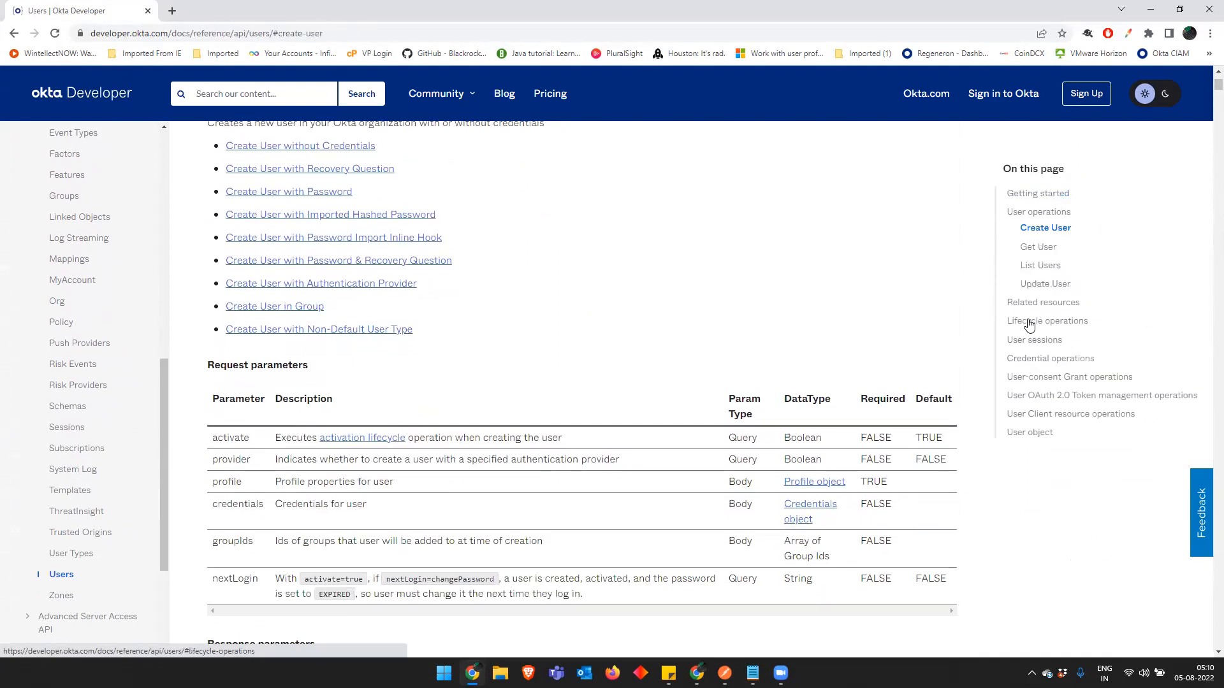
left_click(1041, 266)
scroll(439, 319, "down", 7)
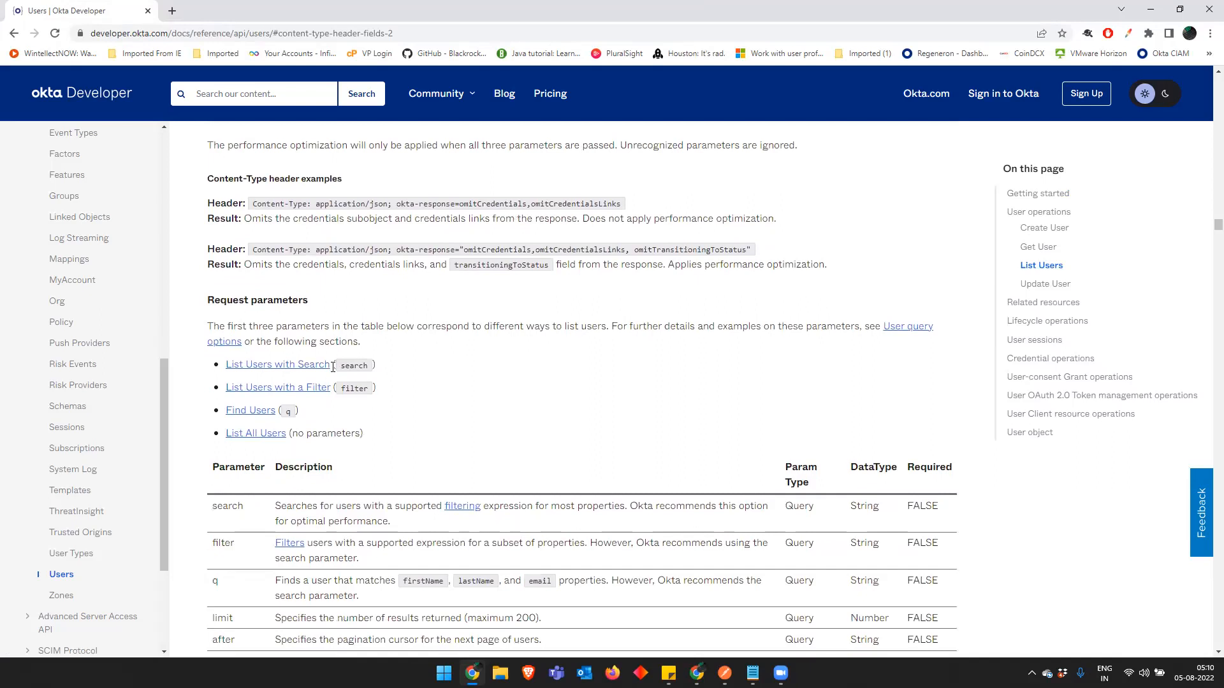
Examine the List Users with Search, List Users with a Filter and Find Users options and their search, filter and q parameters
left_click_drag(312, 412, 235, 415)
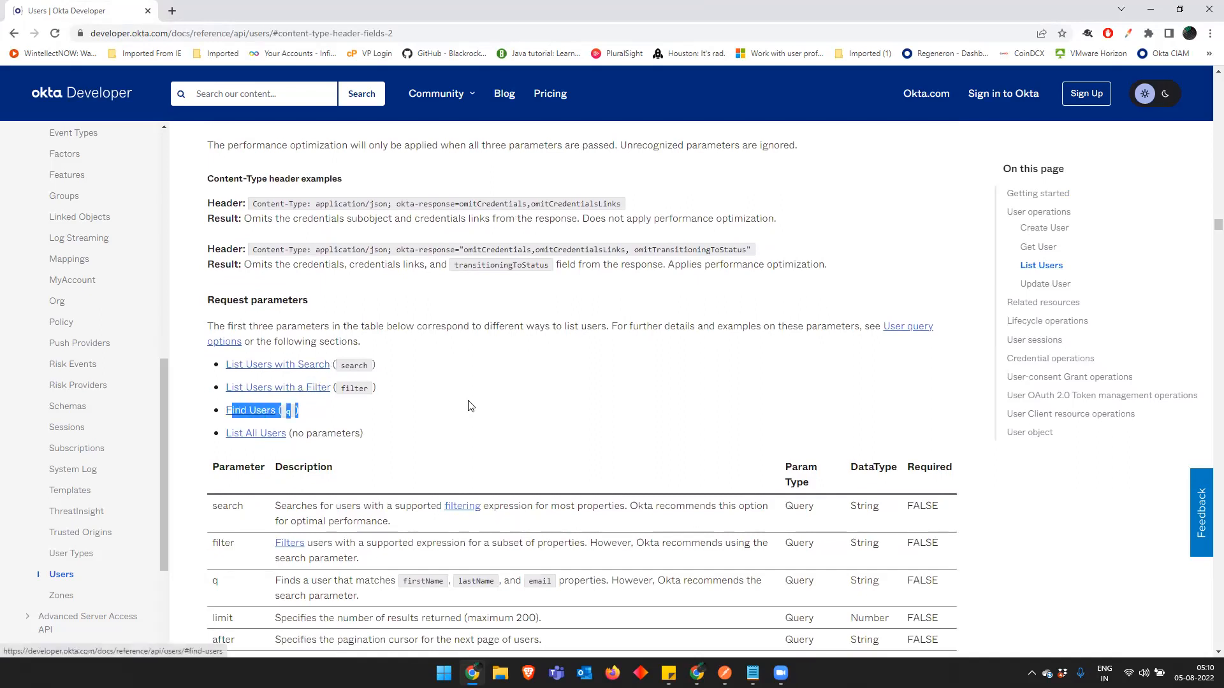
left_click(538, 406)
left_click_drag(409, 390, 282, 390)
left_click(450, 386)
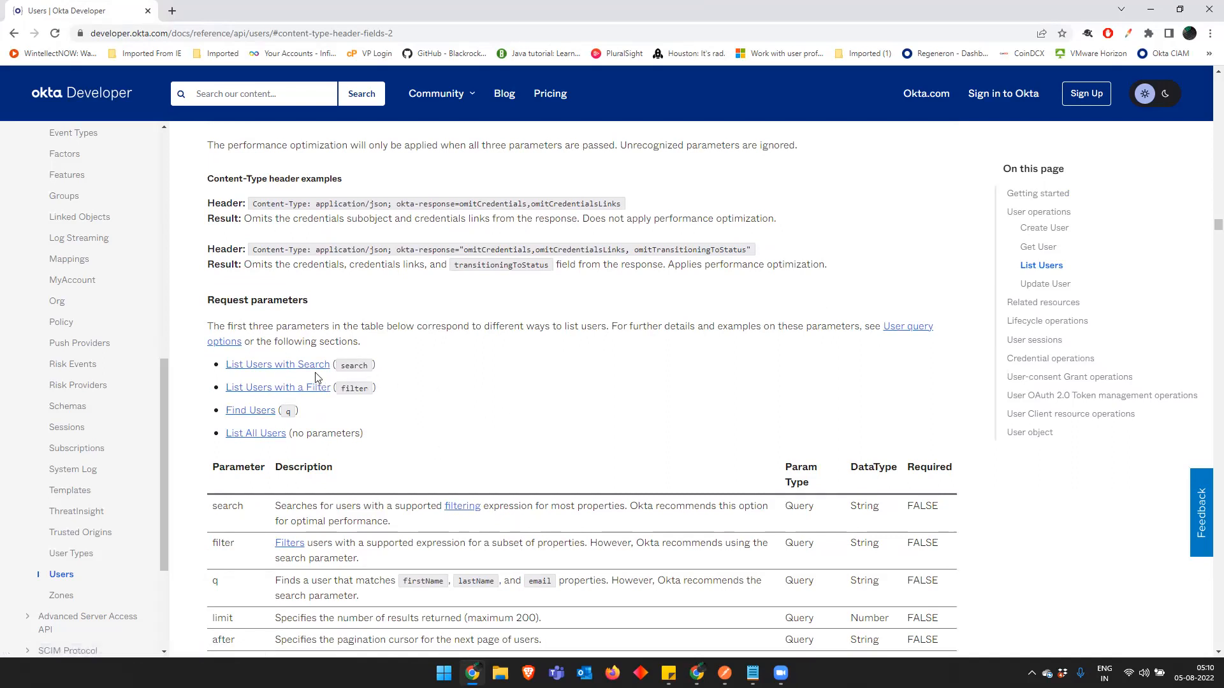
left_click_drag(404, 366, 257, 364)
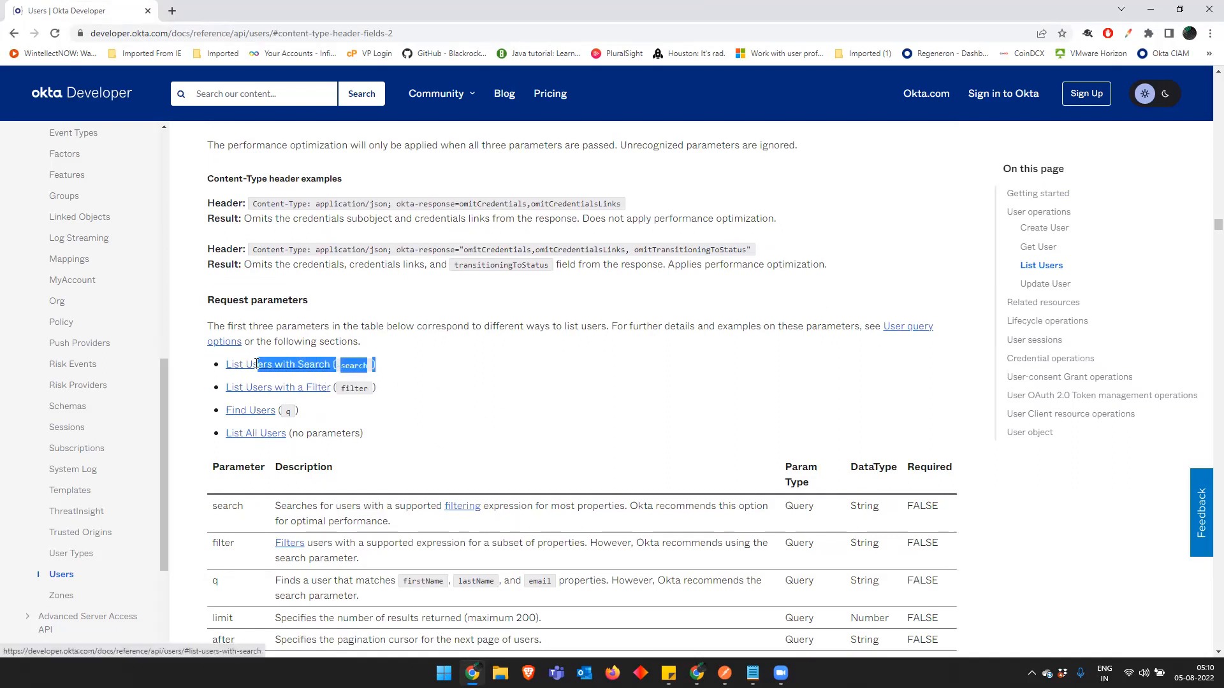
left_click(399, 367)
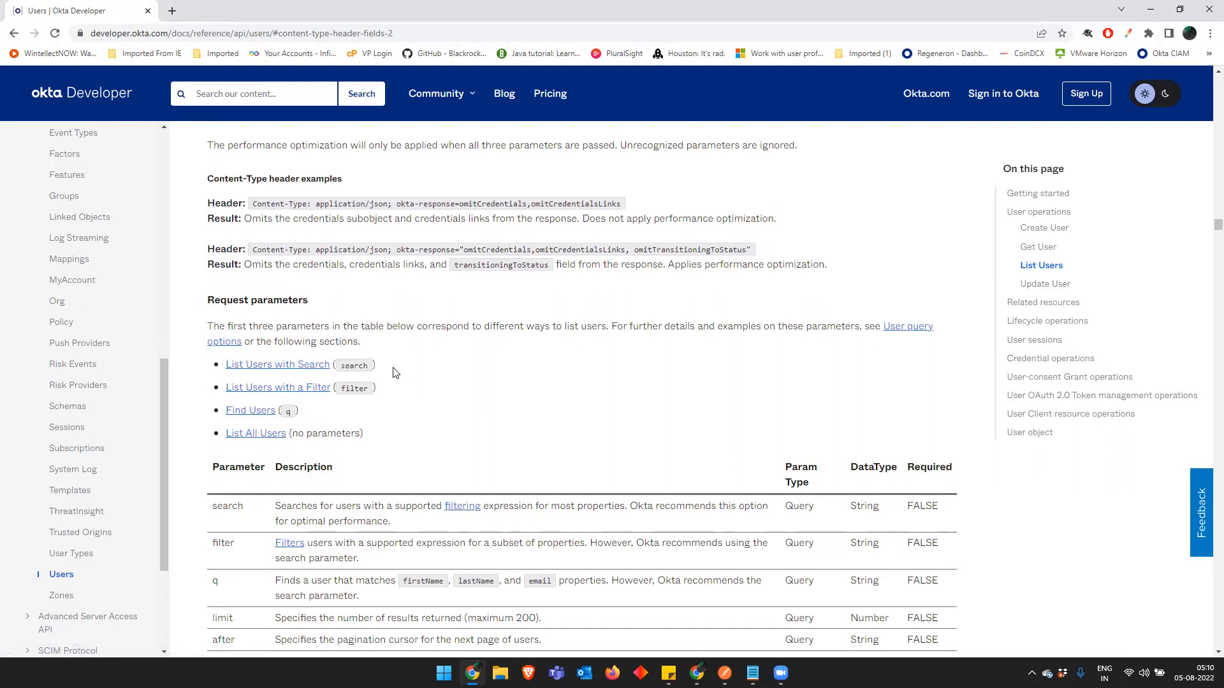
triple_click(399, 387)
left_click(447, 367)
triple_click(411, 402)
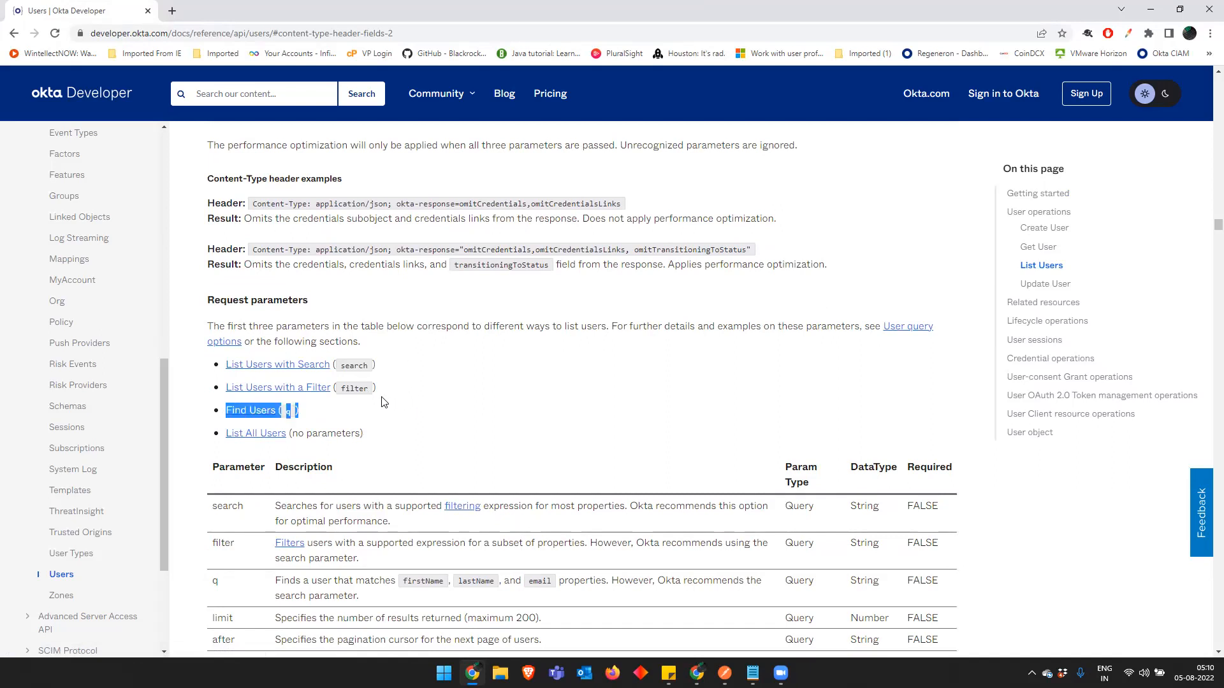
left_click(306, 393)
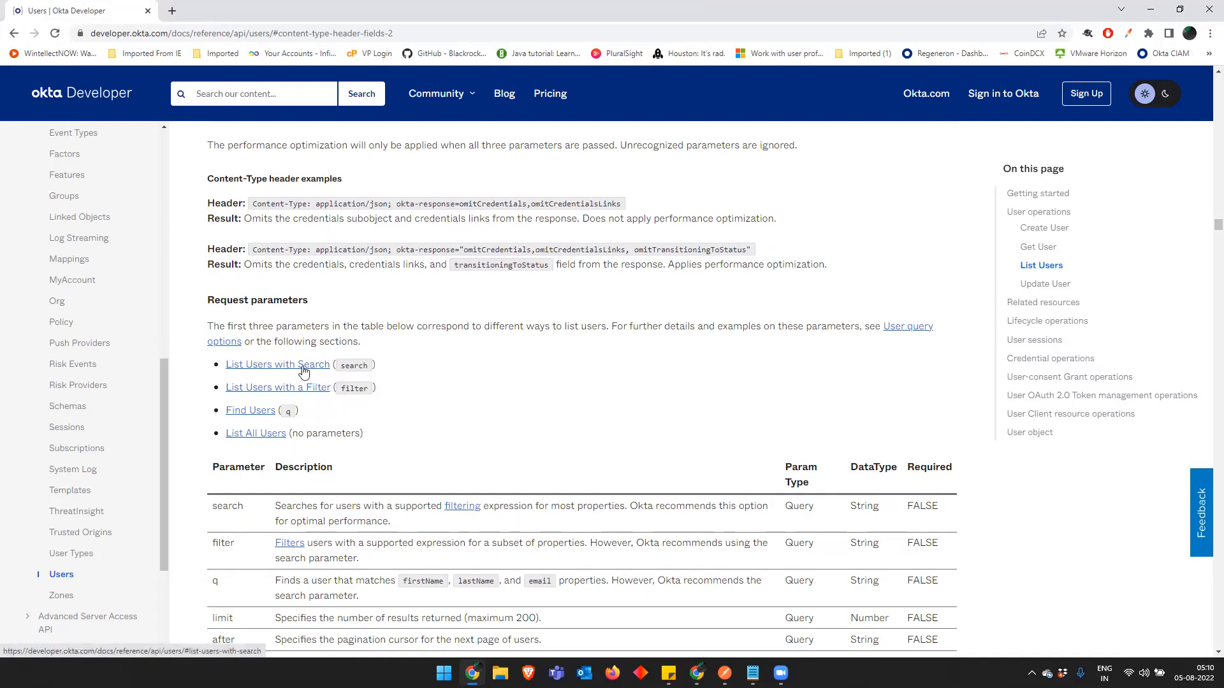
left_click_drag(377, 366, 283, 367)
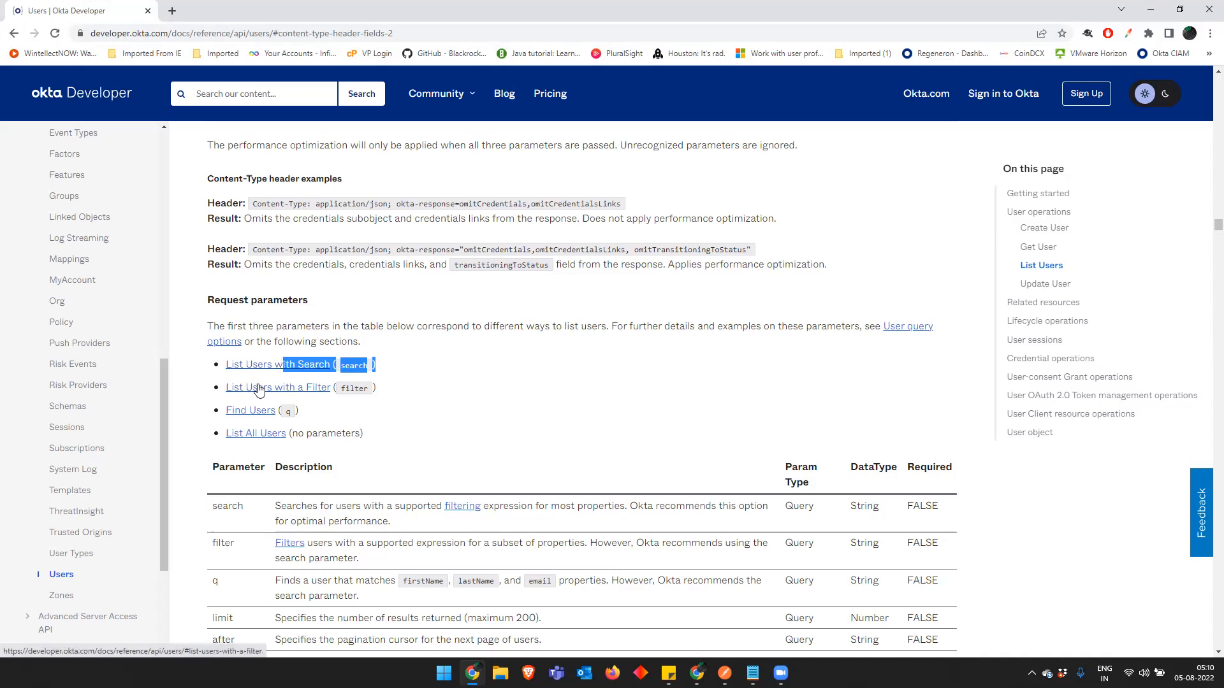
left_click(488, 390)
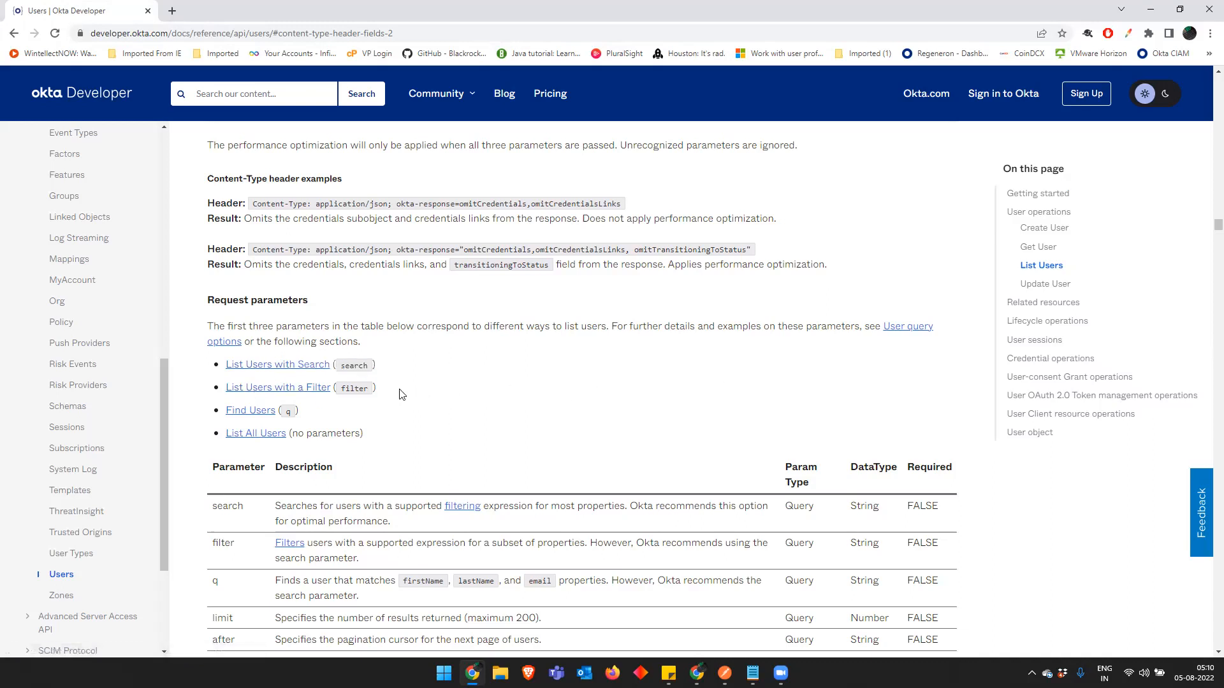
left_click_drag(401, 394, 321, 389)
left_click(589, 391)
Read the descriptions of the search and filter parameters in the List Users request parameters table
scroll(334, 367, "down", 3)
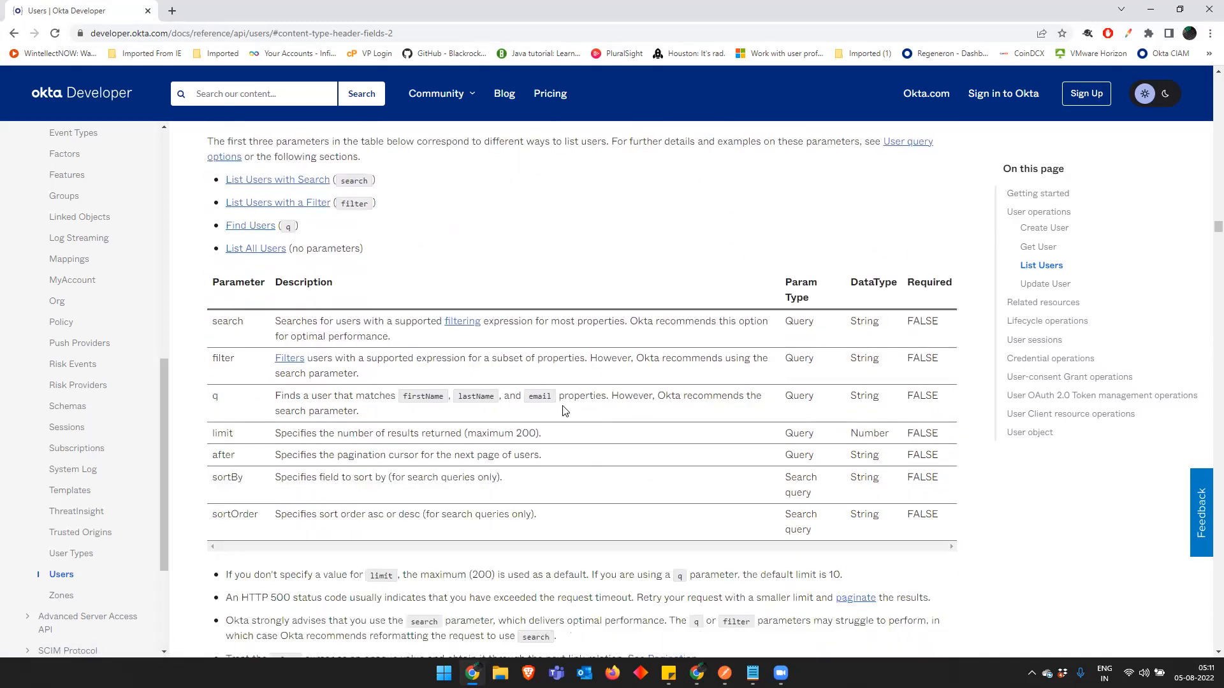
left_click_drag(318, 352, 576, 354)
left_click_drag(661, 352, 553, 378)
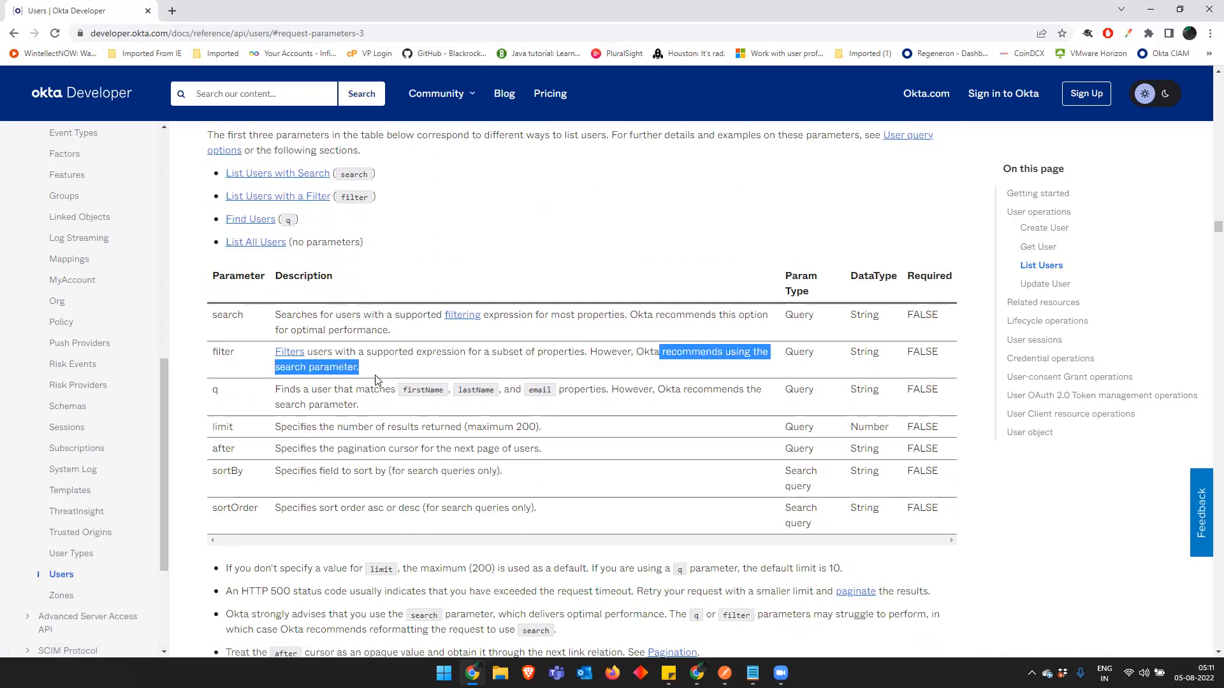
left_click(451, 370)
left_click_drag(311, 317, 628, 315)
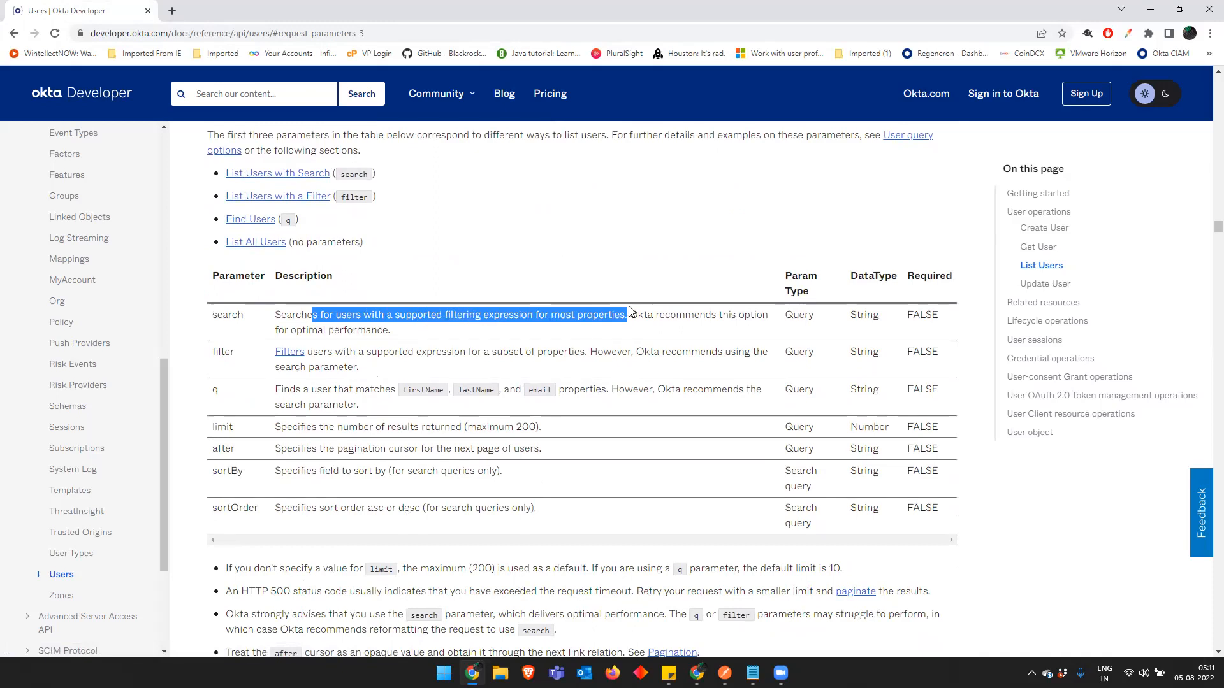
left_click(630, 312)
scroll(403, 70, "up", 3)
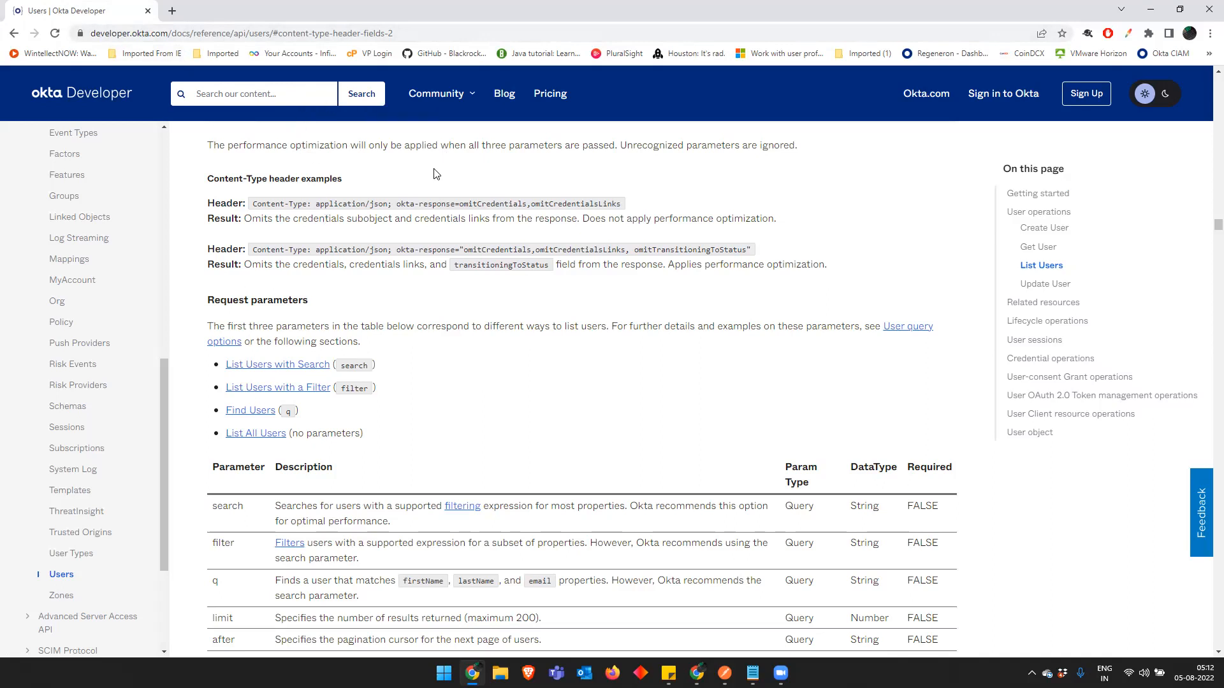
scroll(130, 222, "up", 3)
scroll(130, 222, "up", 6)
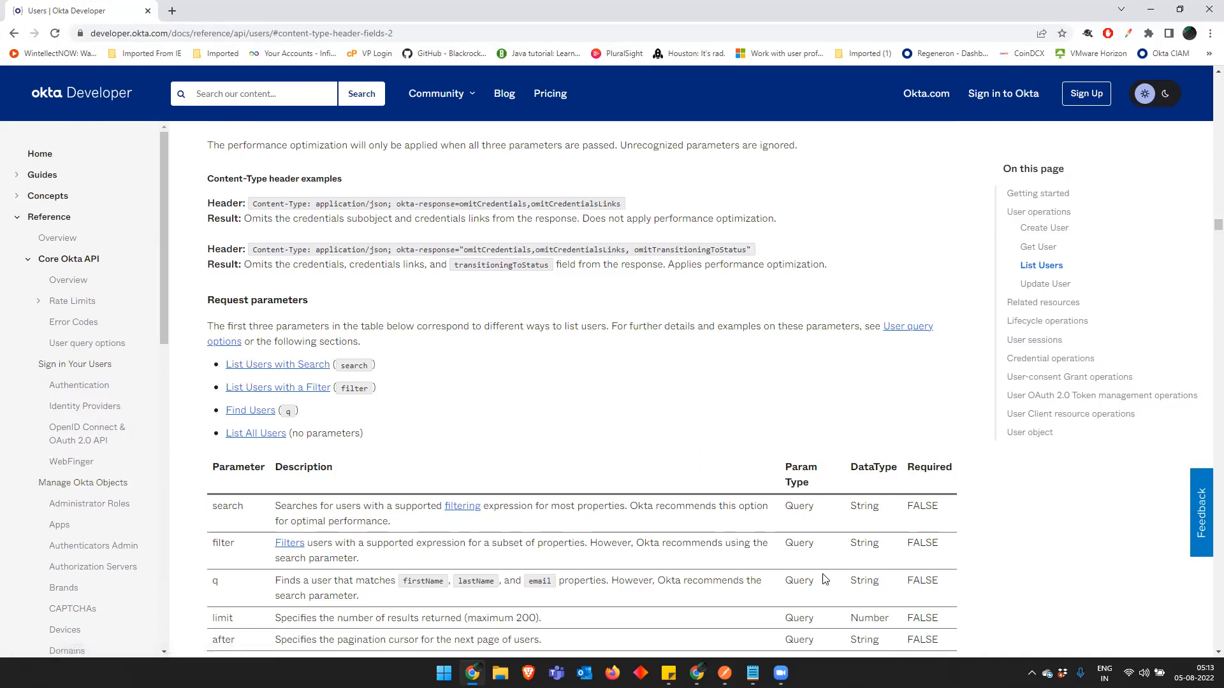
Search the web for "download postman", open the official Postman downloads page and look over the available versions
left_click(368, 39)
type("dow")
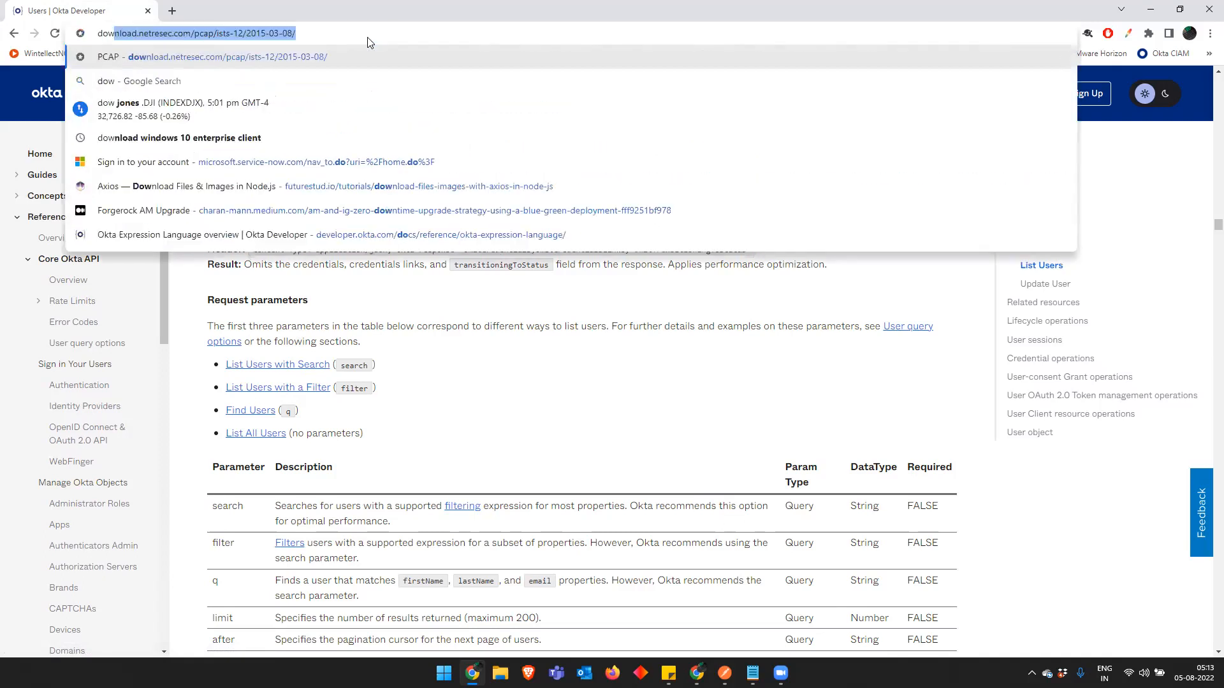
type("nload postman")
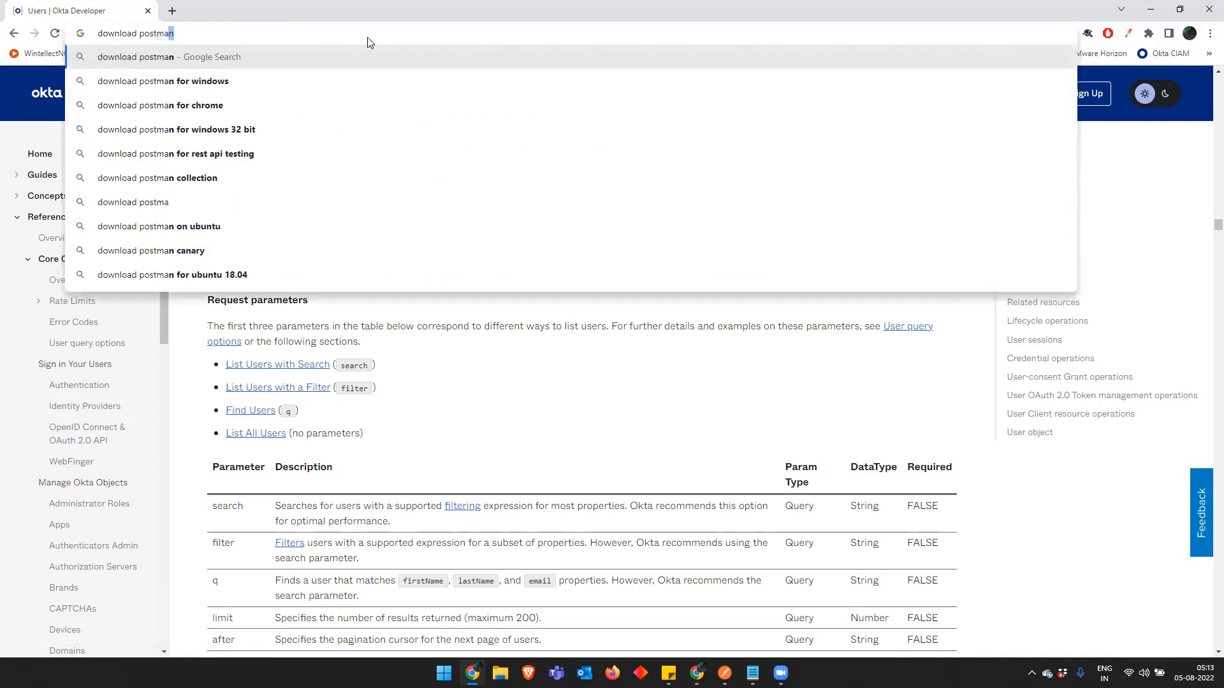
key("Return")
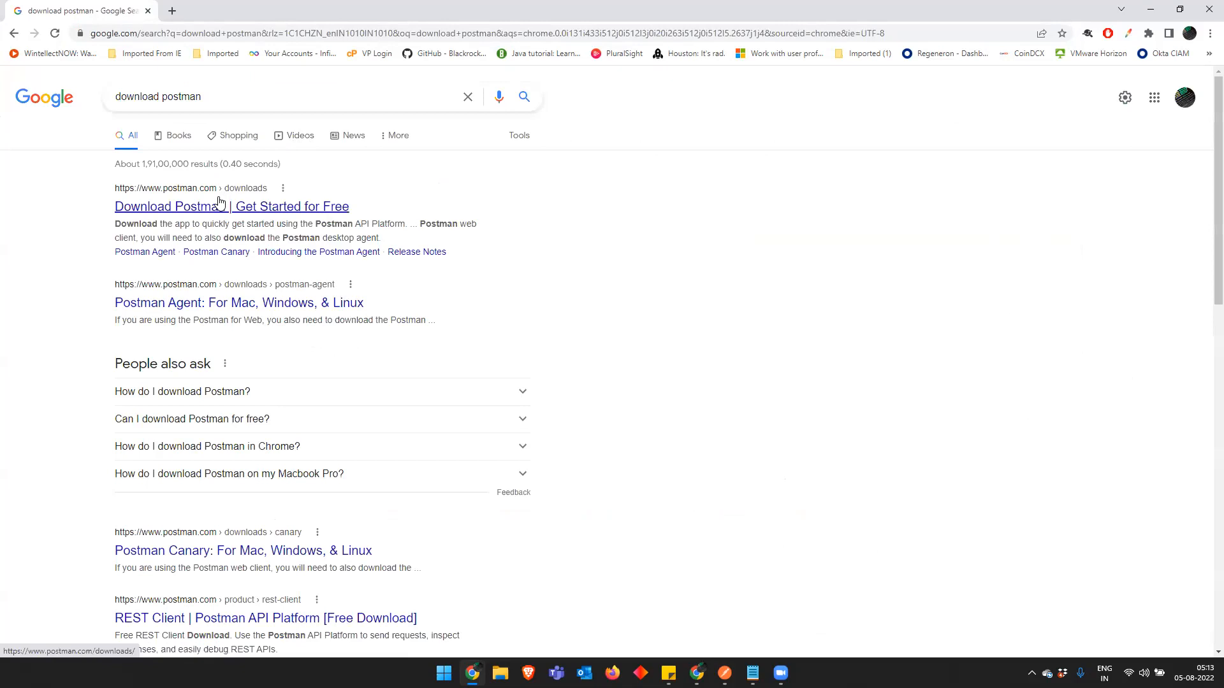
left_click(224, 206)
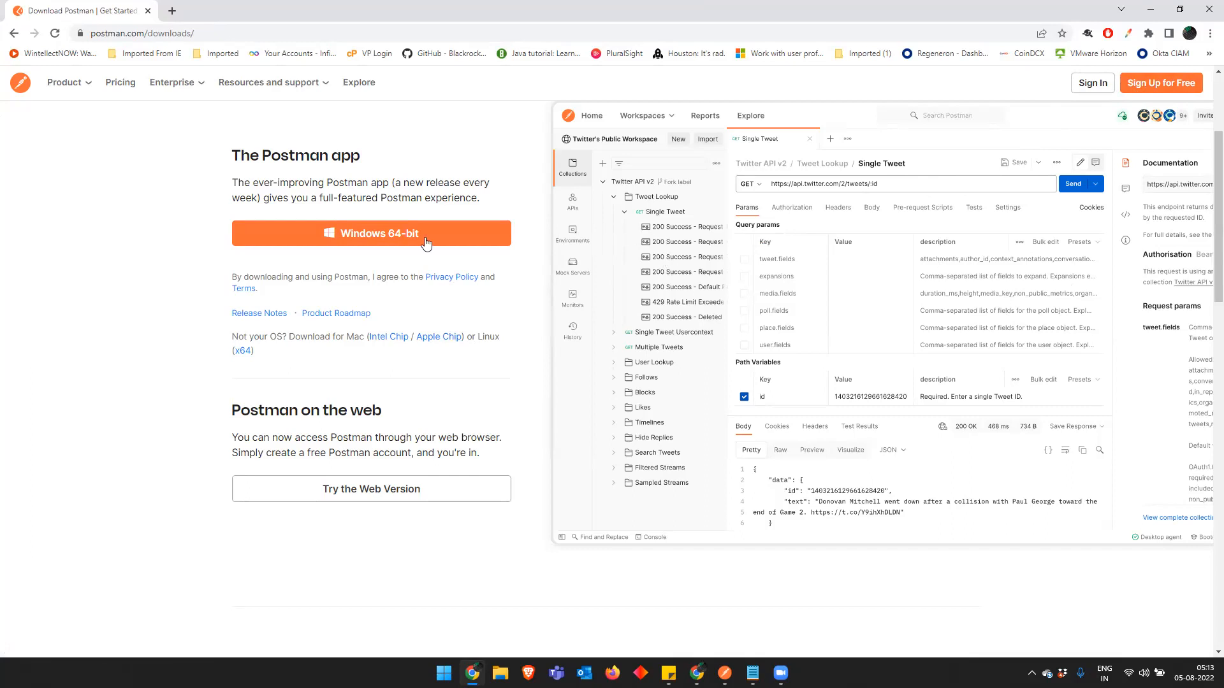
scroll(426, 245, "up", 3)
Search the web for "okta postman collection" and open the Postman Collections page on Okta Developer
left_click(231, 30)
type("okta")
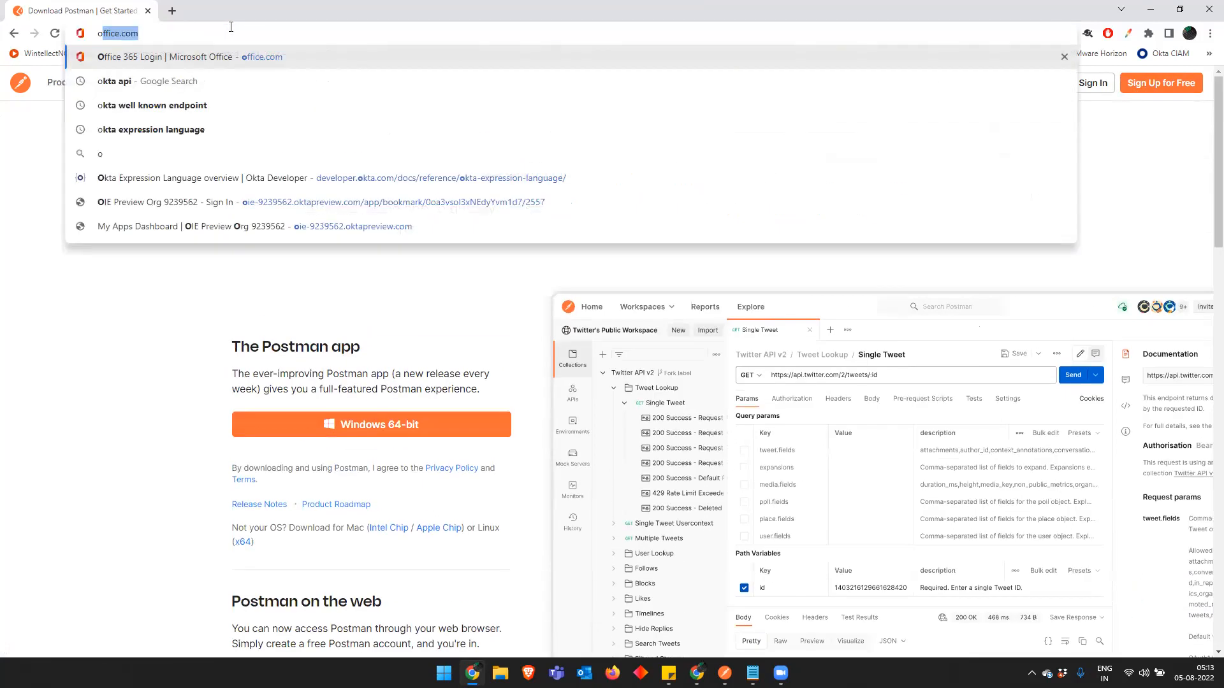
type(" postman coll")
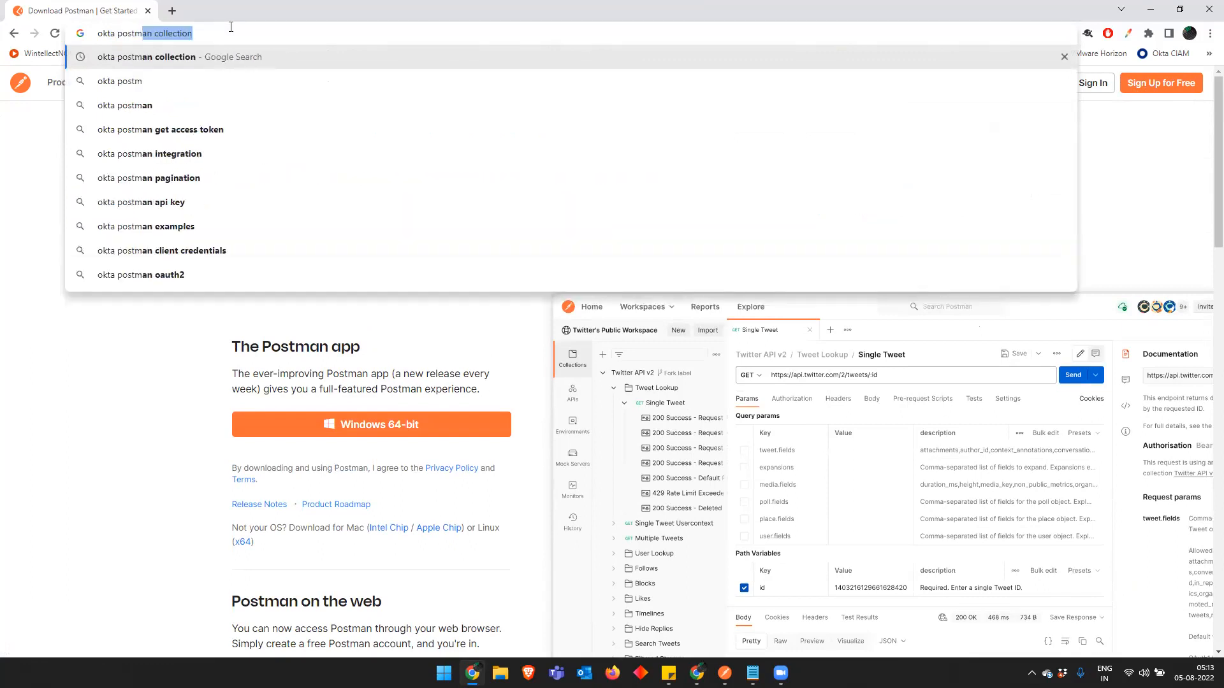
key("Return")
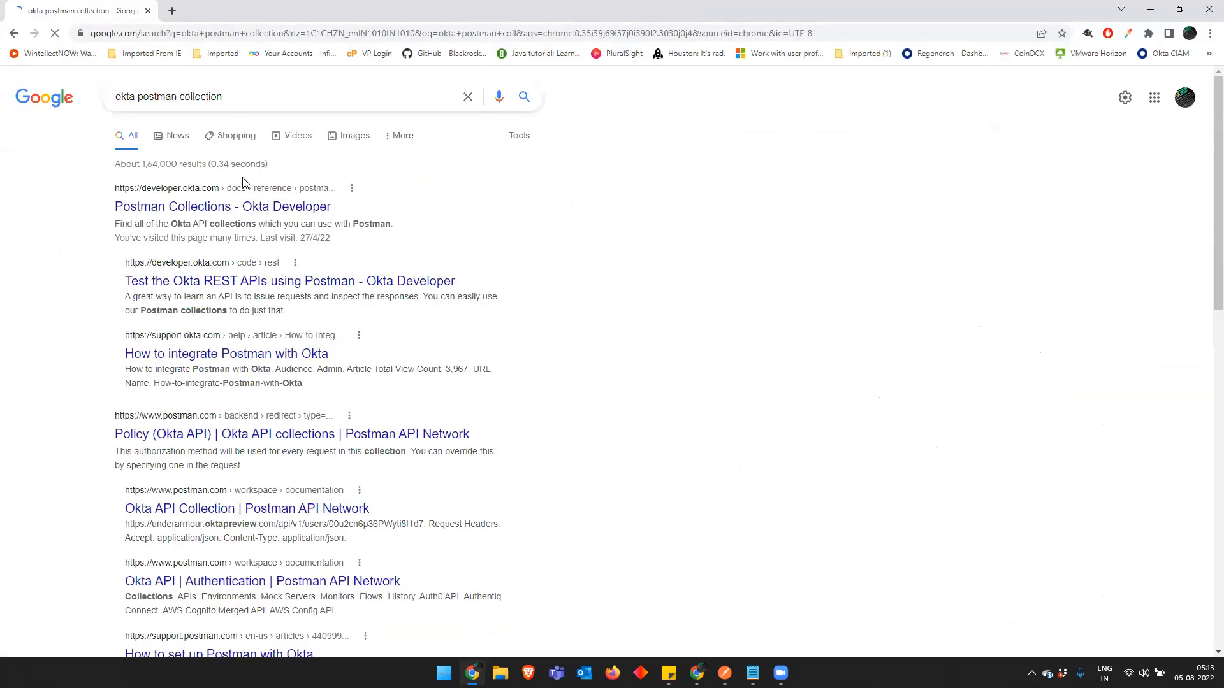
left_click(239, 210)
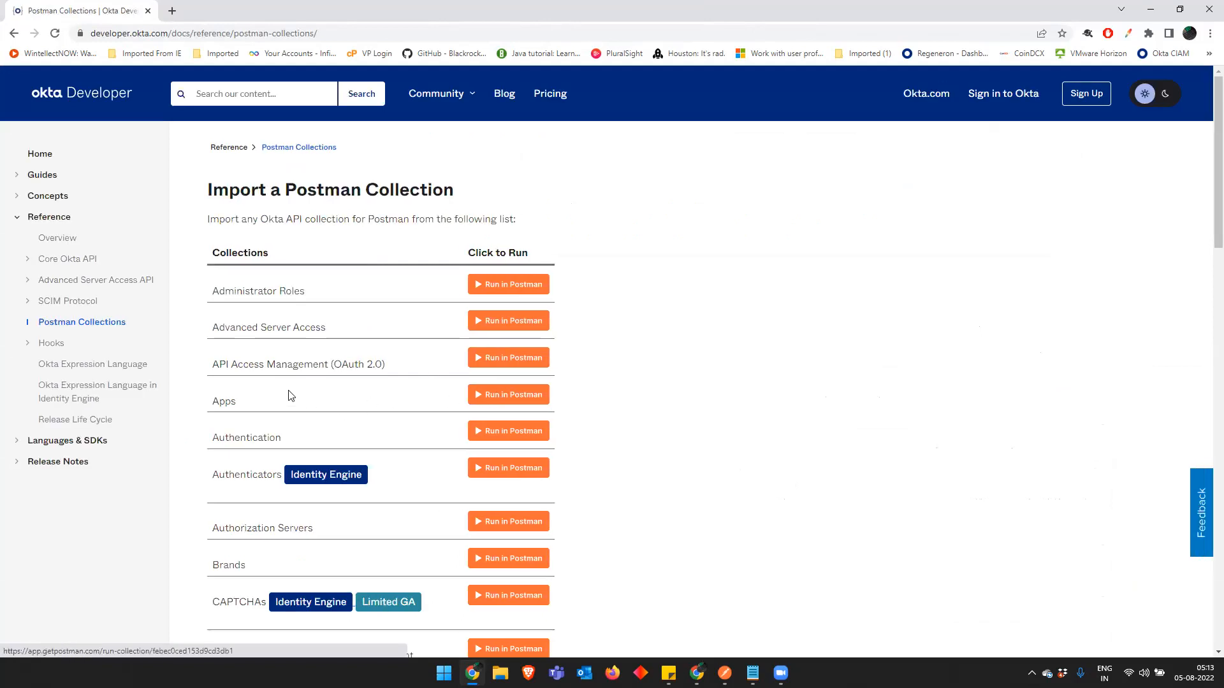
Open the Apps collection's Run in Postman page, return to the Okta collections list and look over the remaining collections
left_click(508, 402)
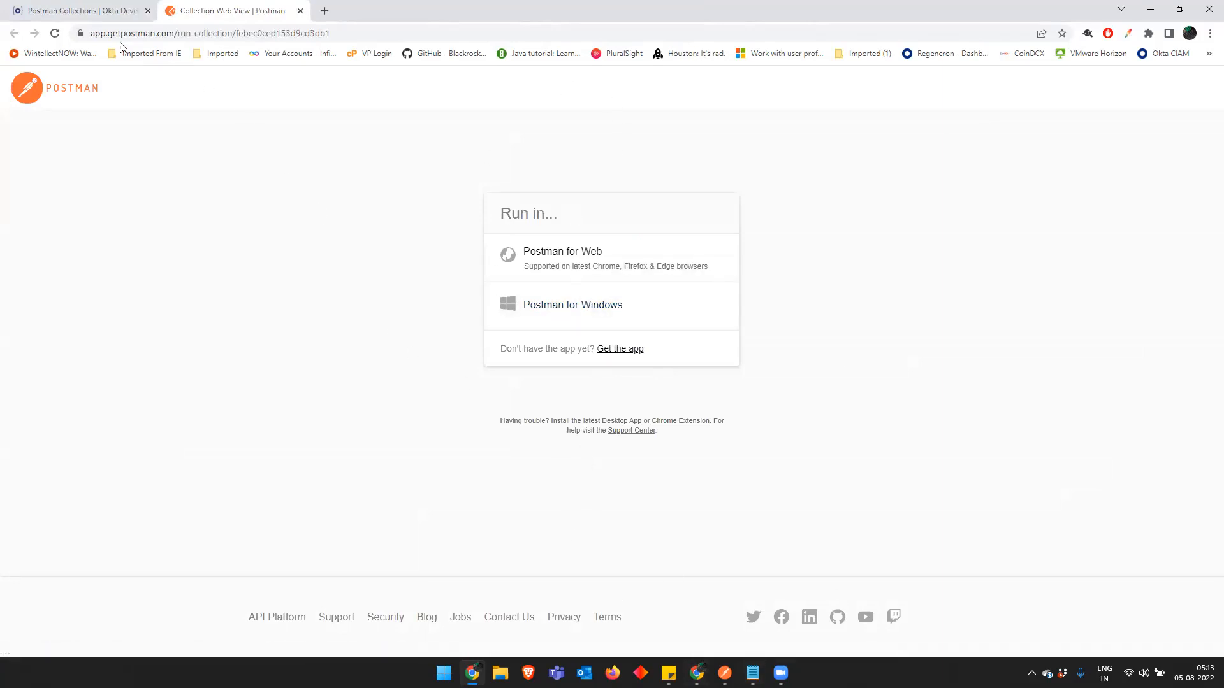
left_click(96, 11)
scroll(225, 272, "down", 3)
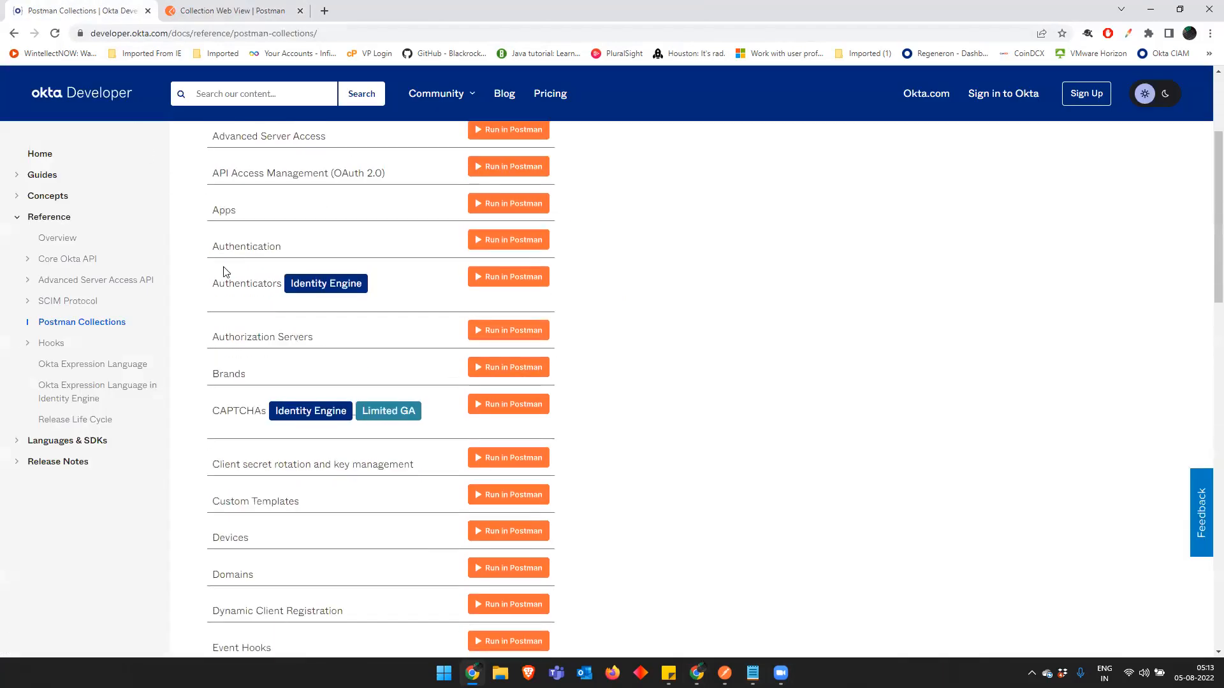
scroll(254, 308, "down", 5)
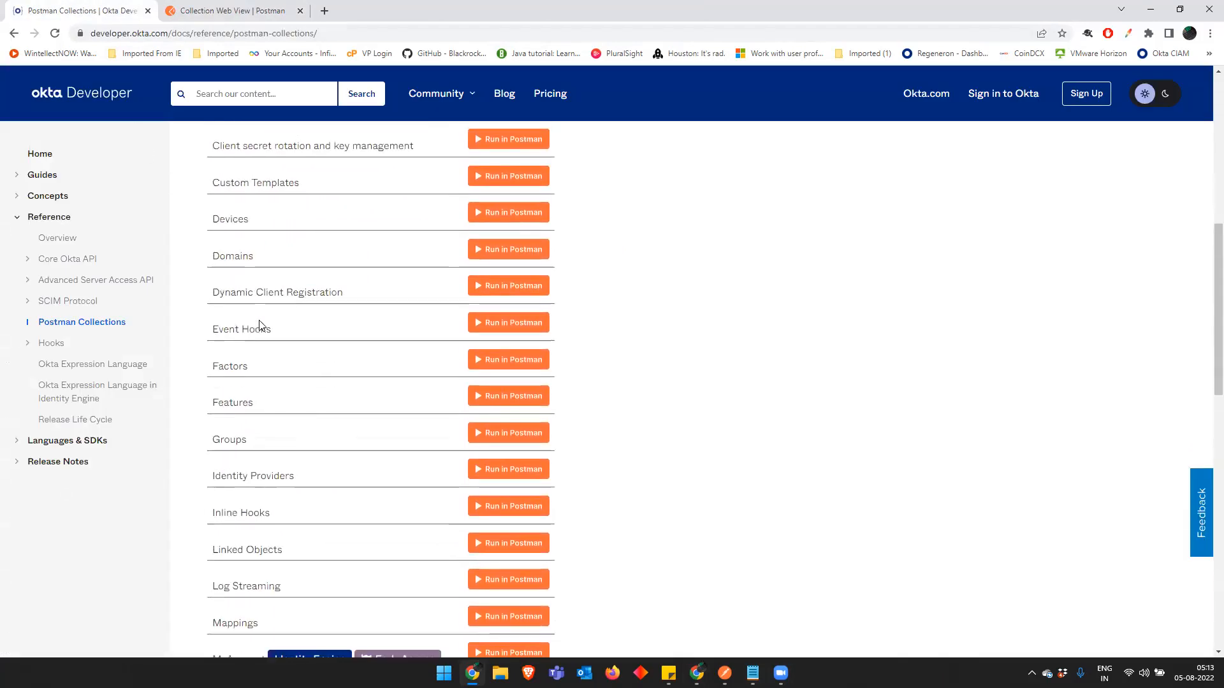
scroll(339, 484, "down", 8)
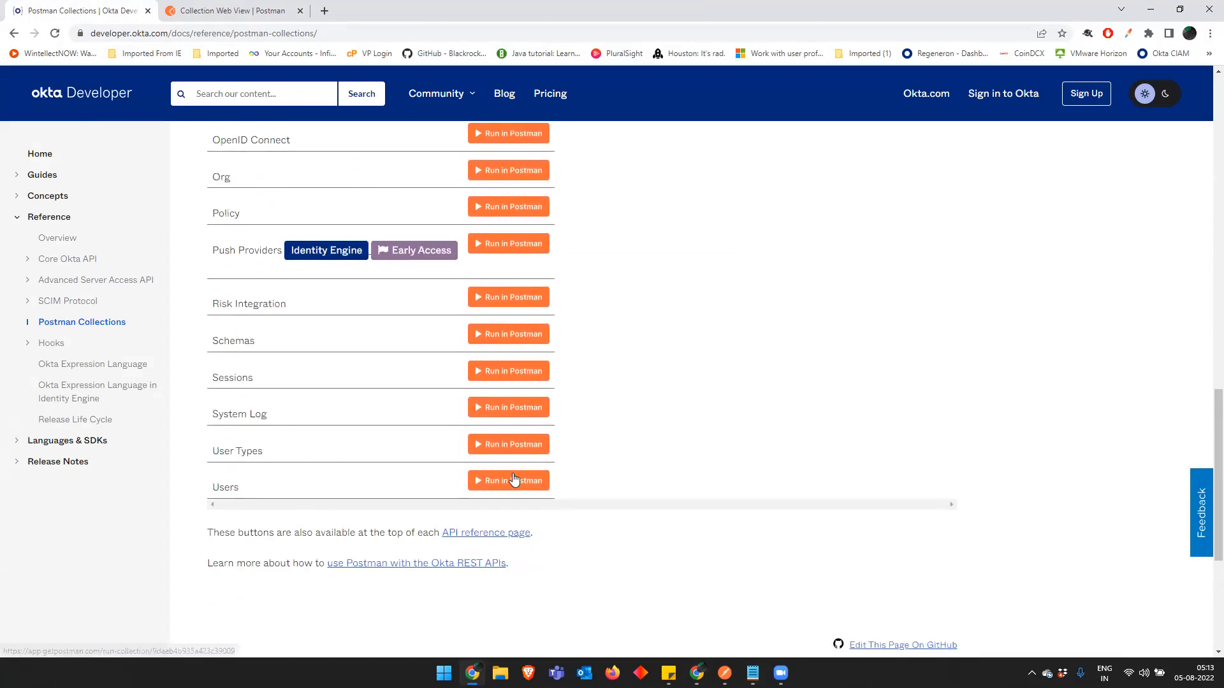
Run the Users collection in Postman for Windows and allow the browser to open the desktop app
left_click(516, 482)
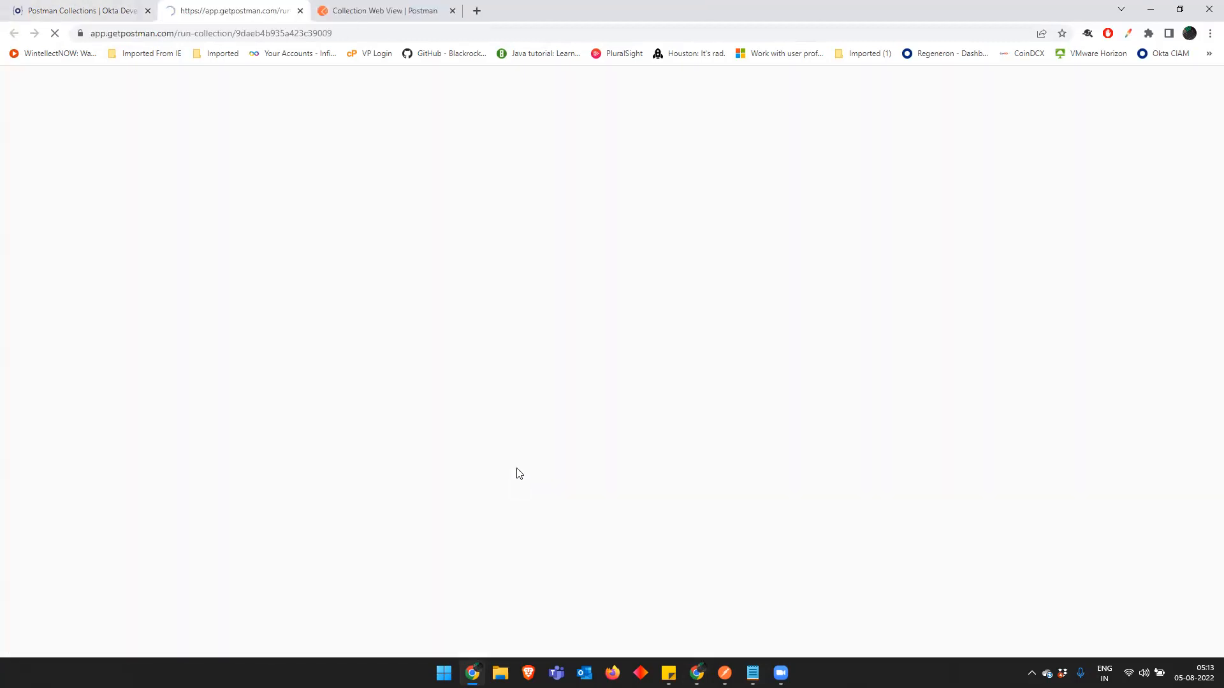
left_click(560, 302)
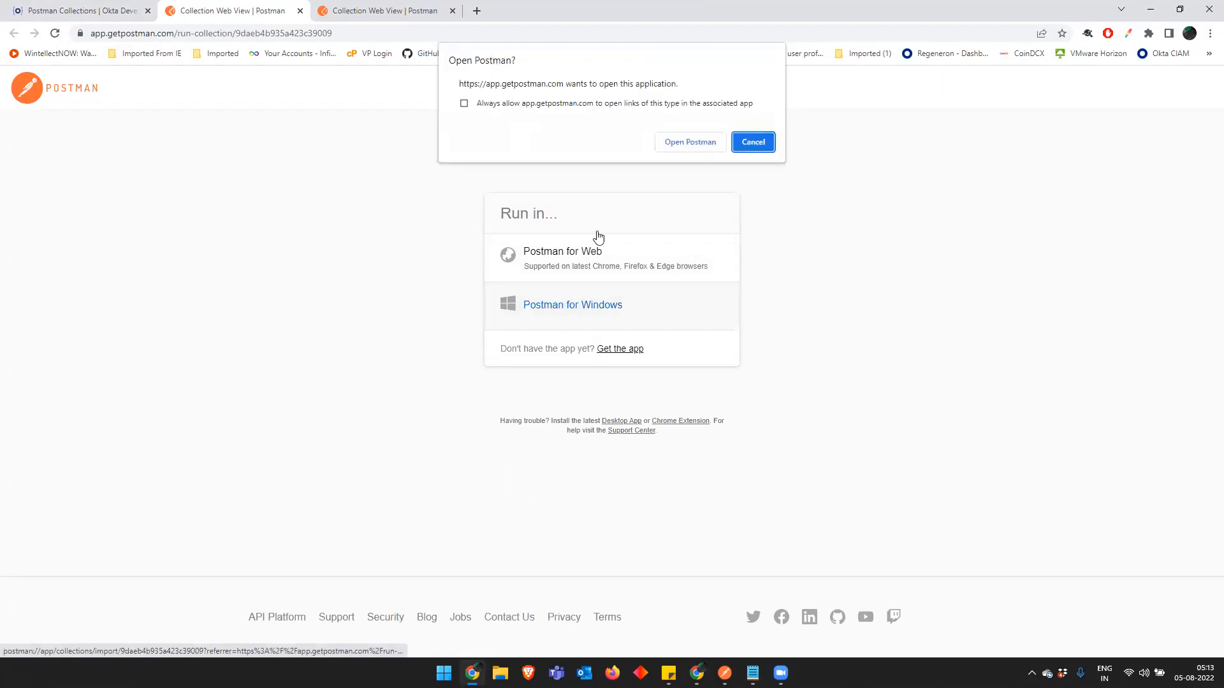
left_click(678, 143)
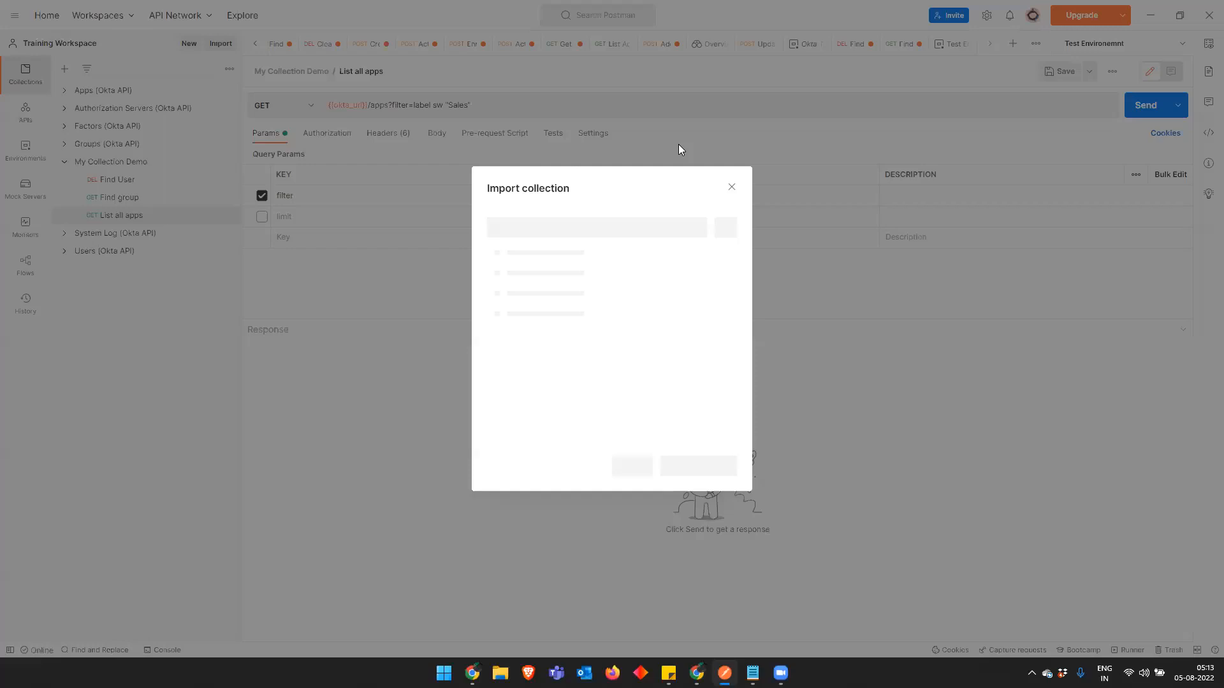
Choose Training Workspace as the destination and import the Users collection into it
scroll(530, 273, "down", 2)
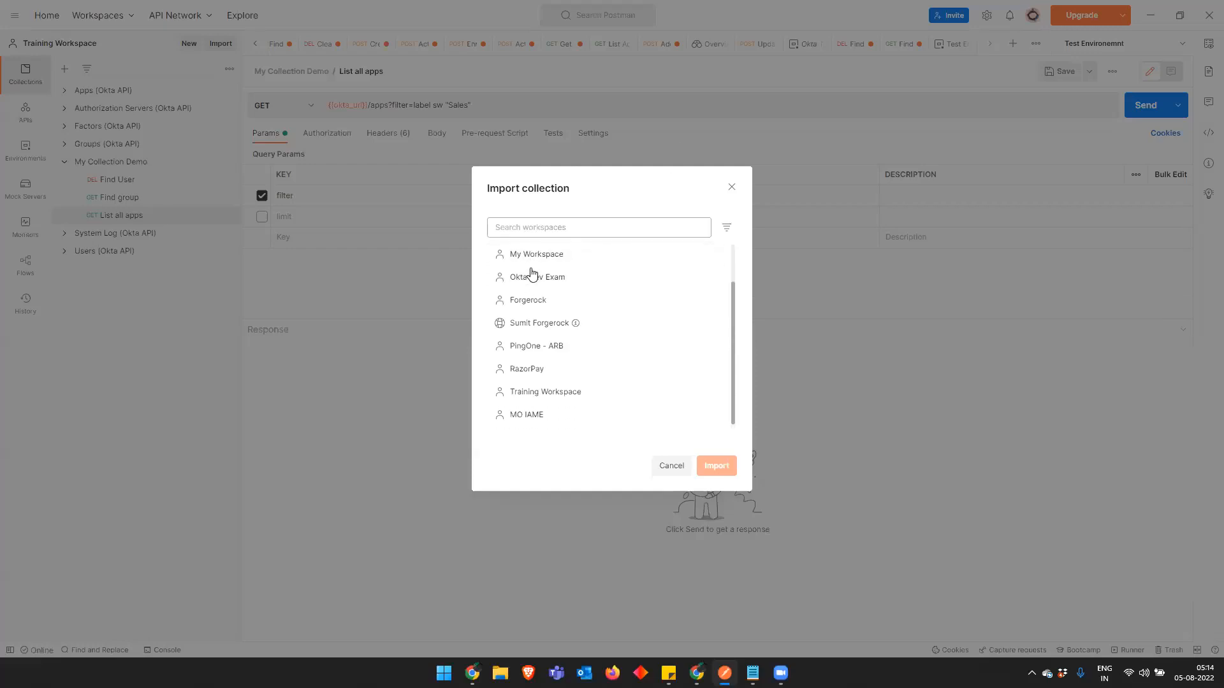
scroll(531, 274, "up", 2)
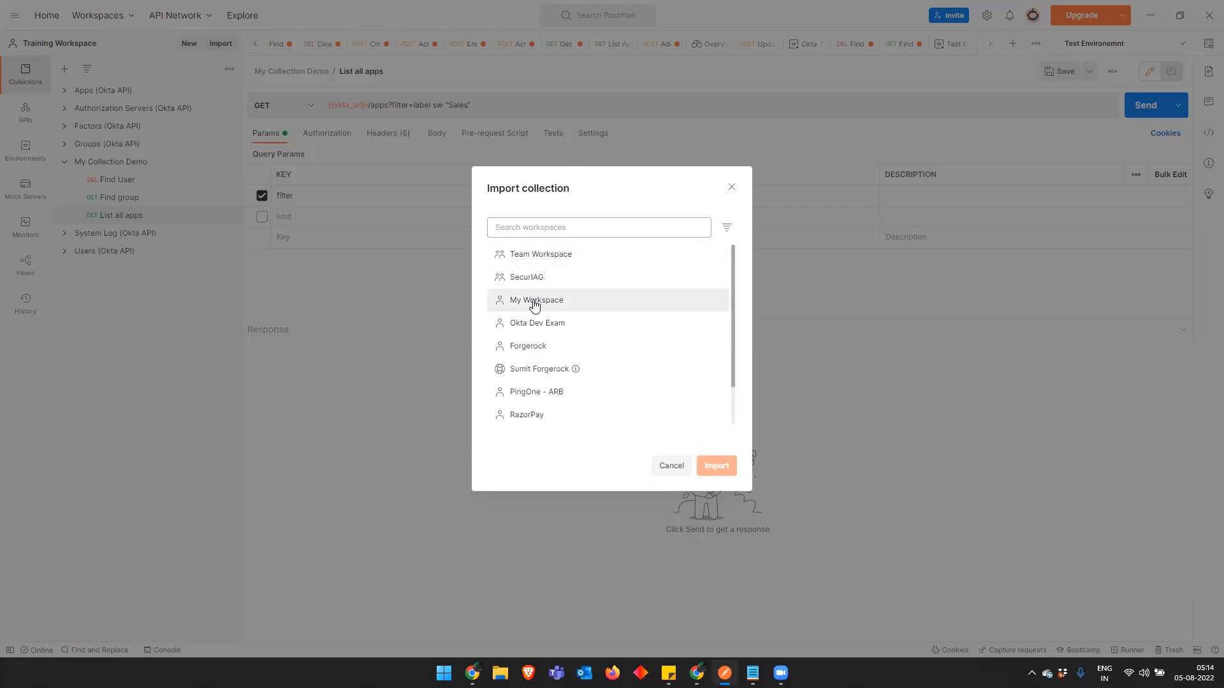
scroll(535, 306, "down", 2)
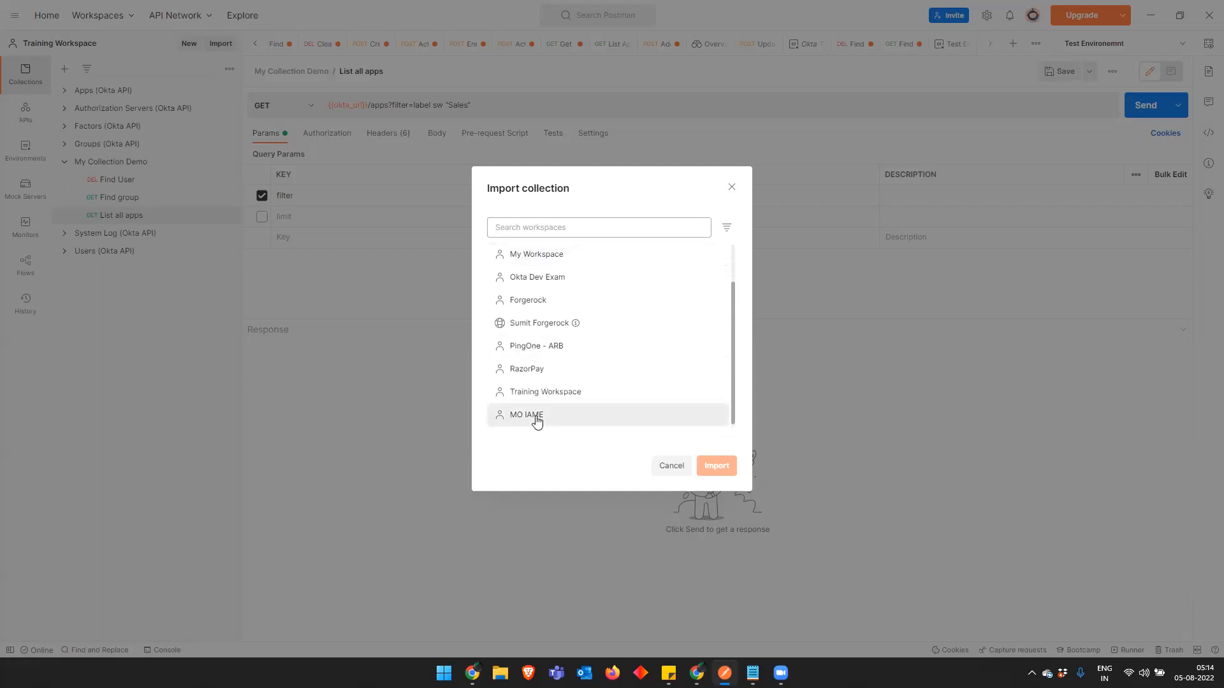
left_click(551, 398)
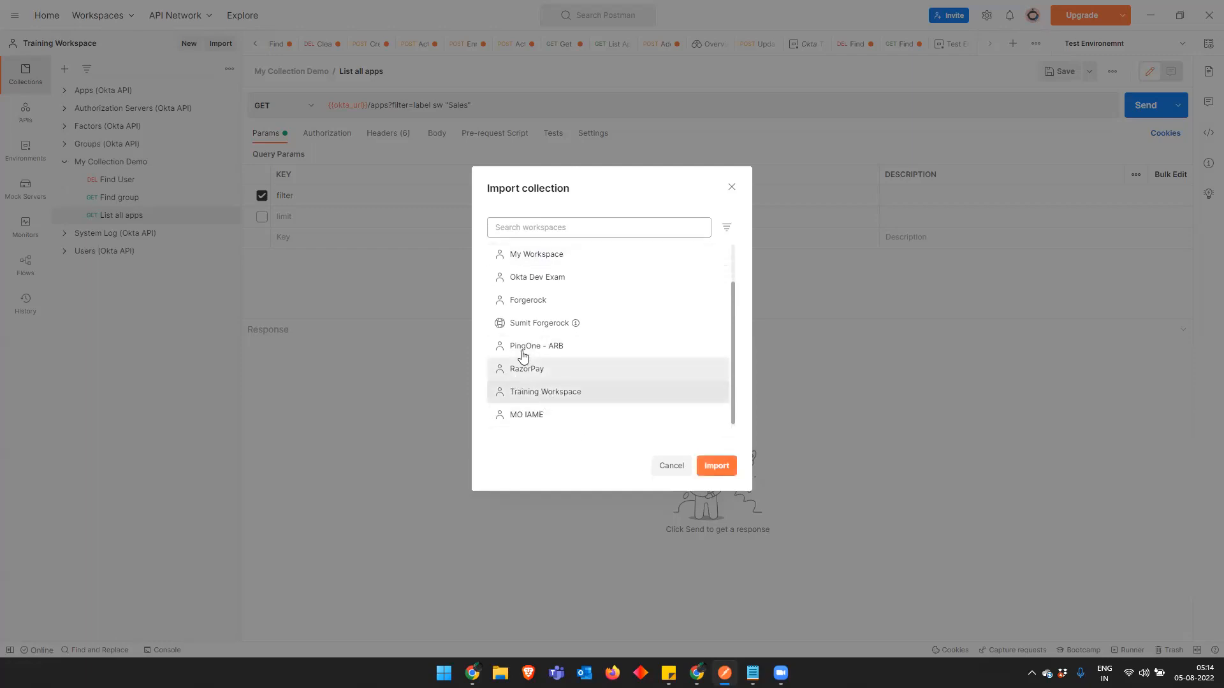
left_click(729, 468)
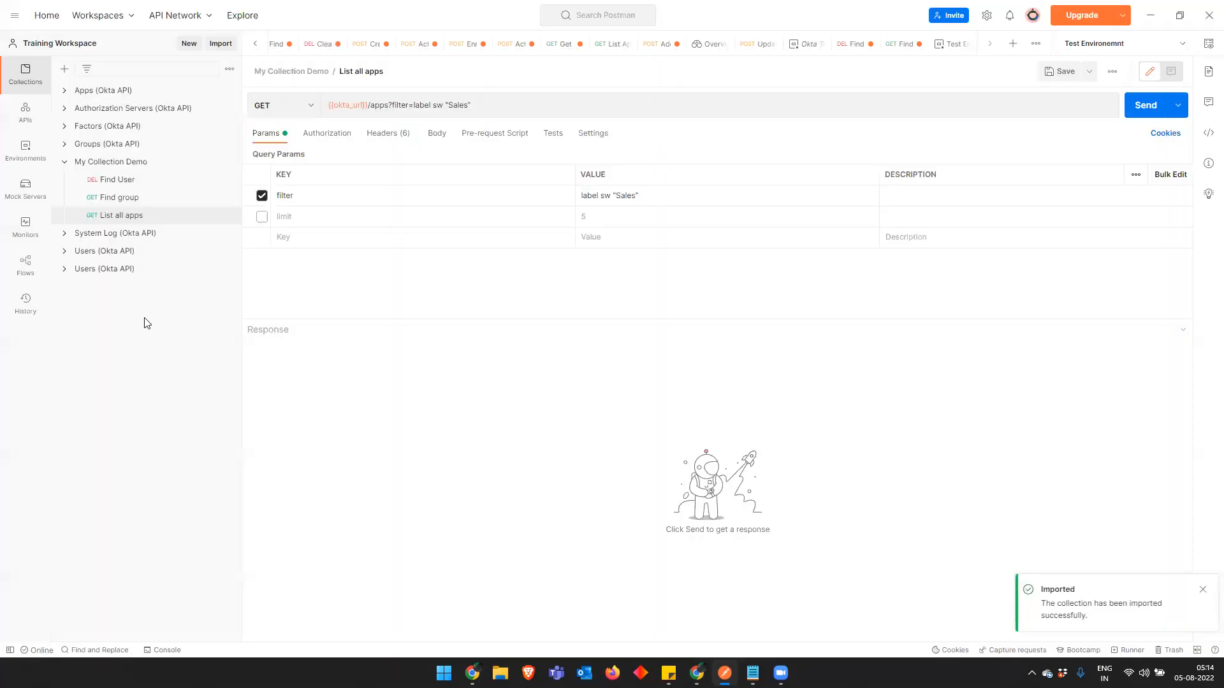
Open the newly imported Users (Okta API) collection, the lower of the two, and expand it to show its folders and requests
left_click(81, 273)
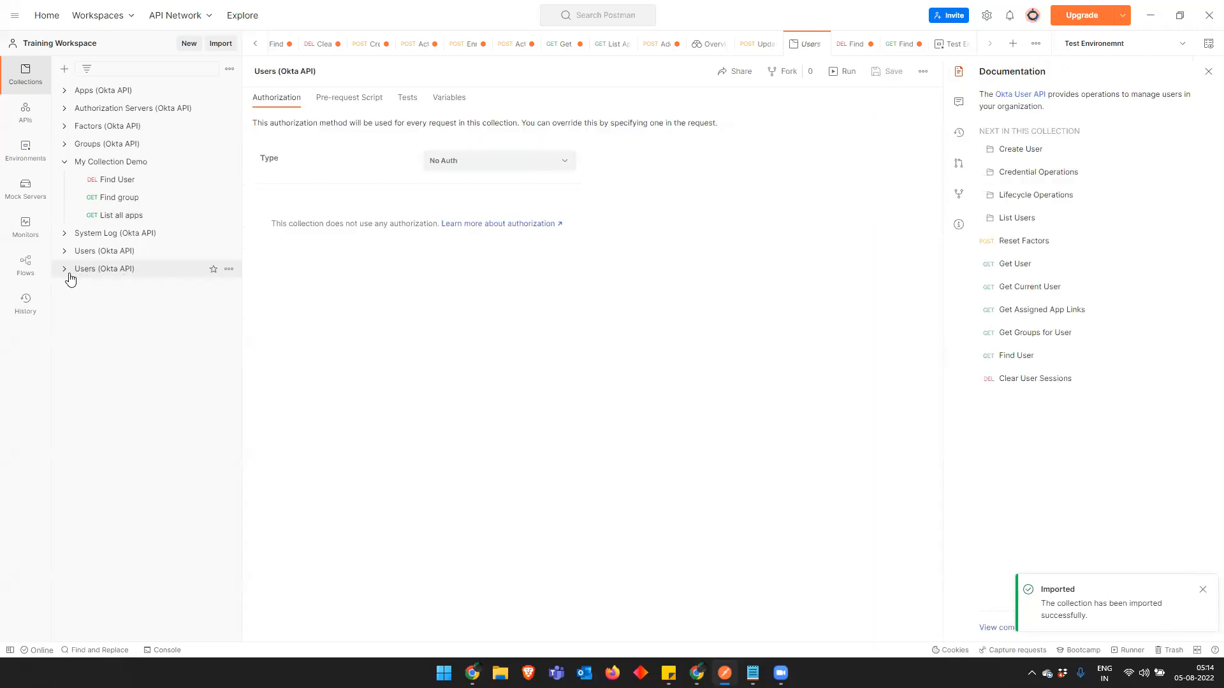
left_click(65, 269)
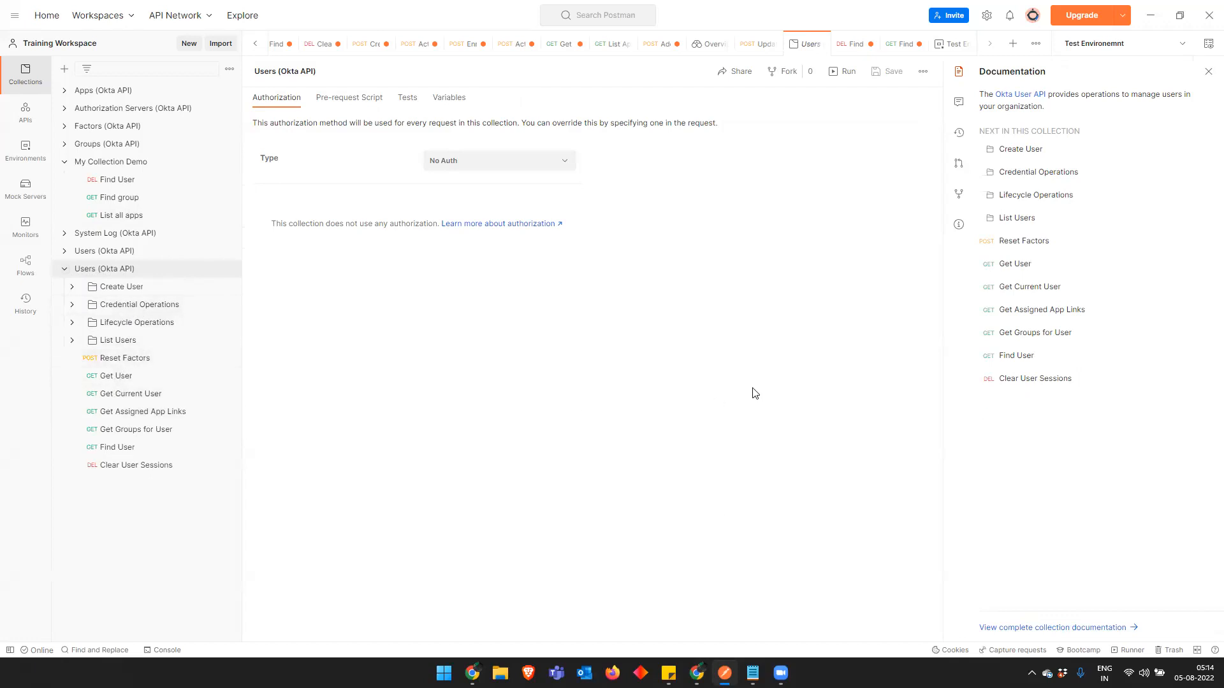
Switch to the browser, return to the Postman Collections page on Okta Developer and look through the full list of importable collections
key("alt+Tab")
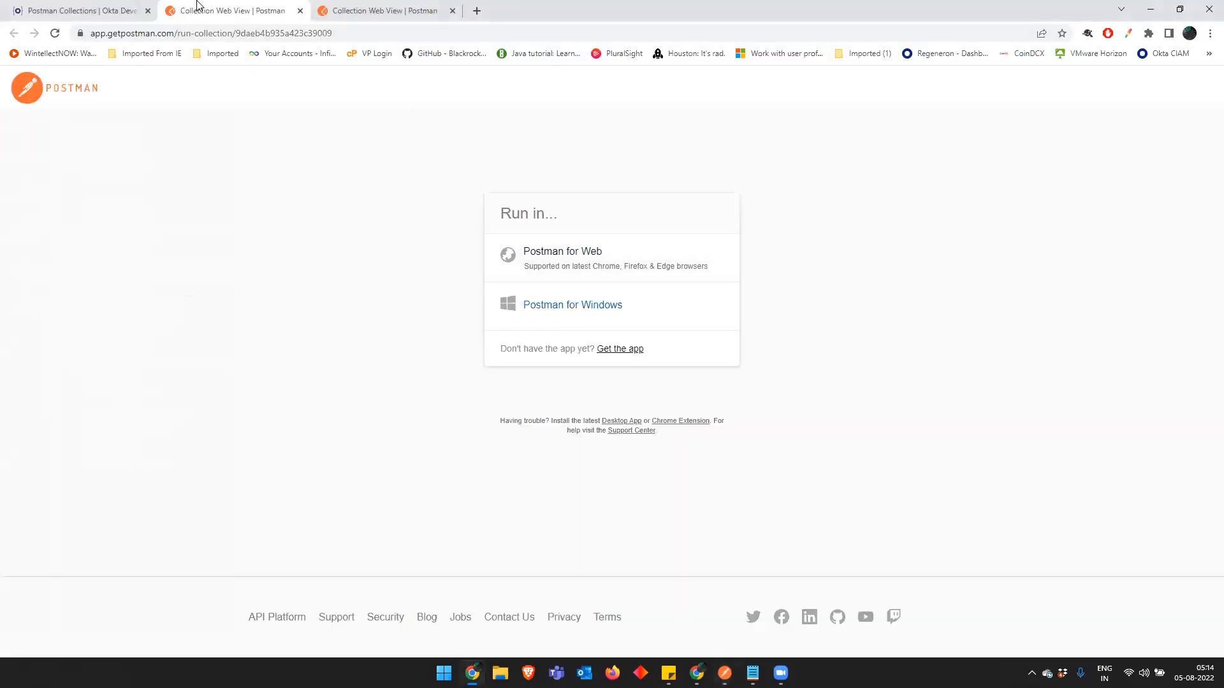
left_click(77, 9)
scroll(280, 316, "up", 7)
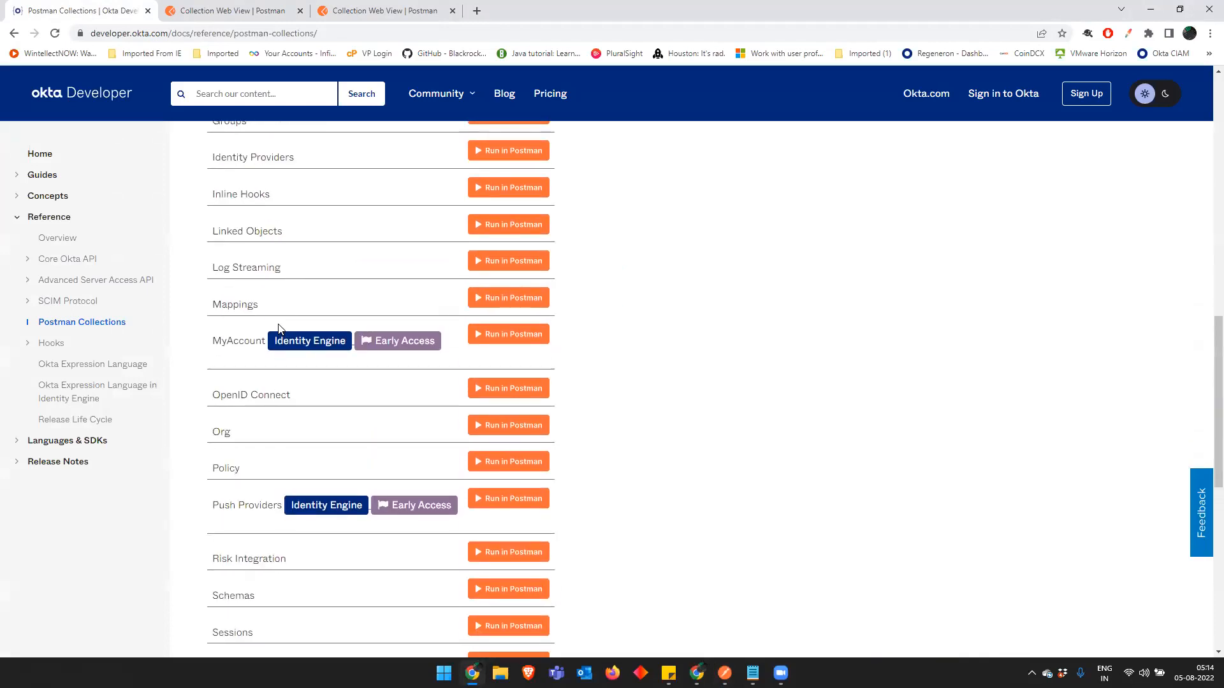
scroll(280, 316, "up", 10)
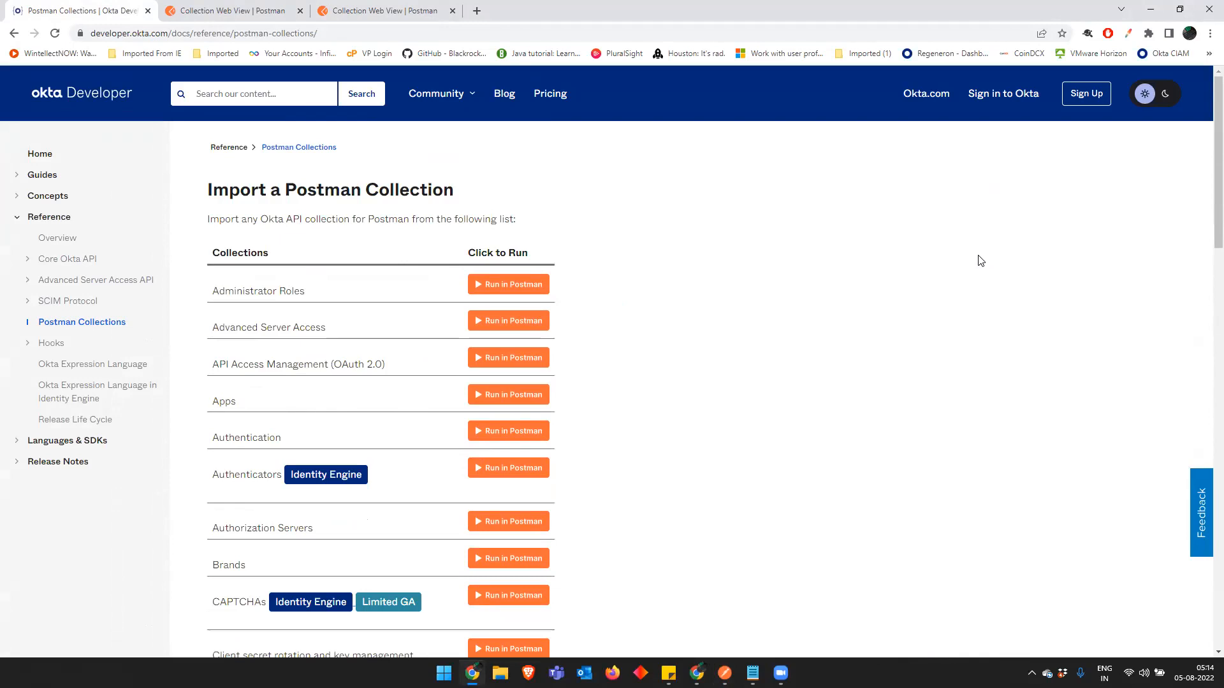
scroll(417, 336, "down", 2)
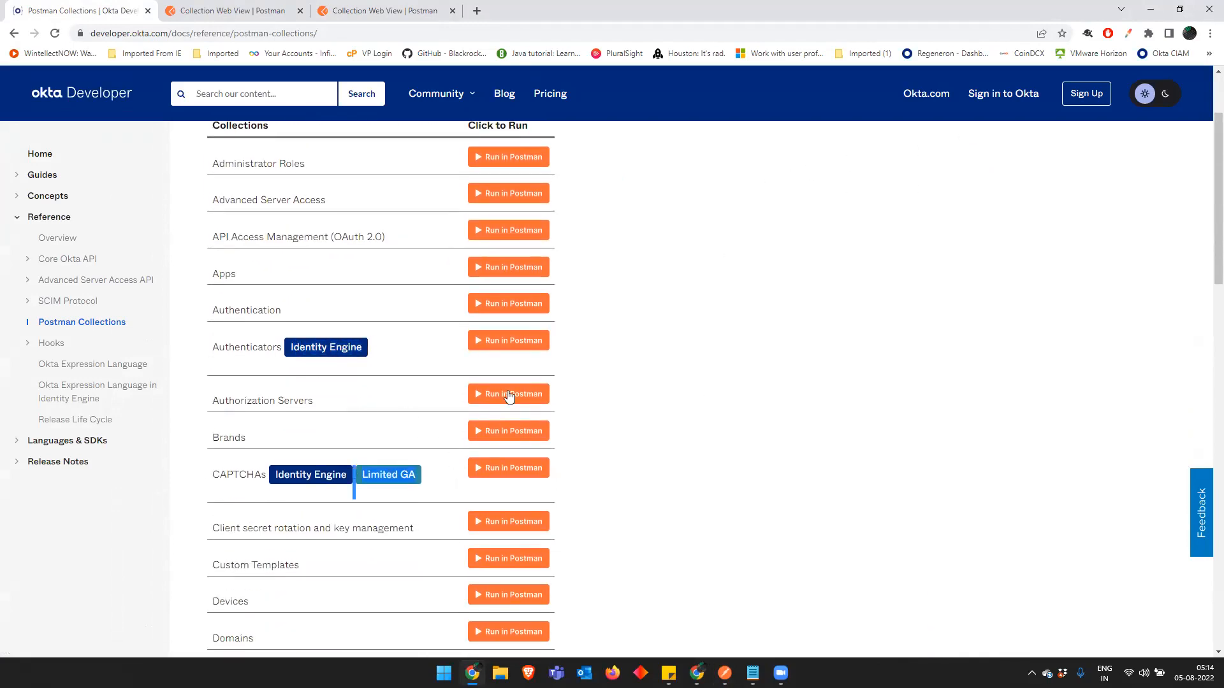
scroll(318, 432, "down", 12)
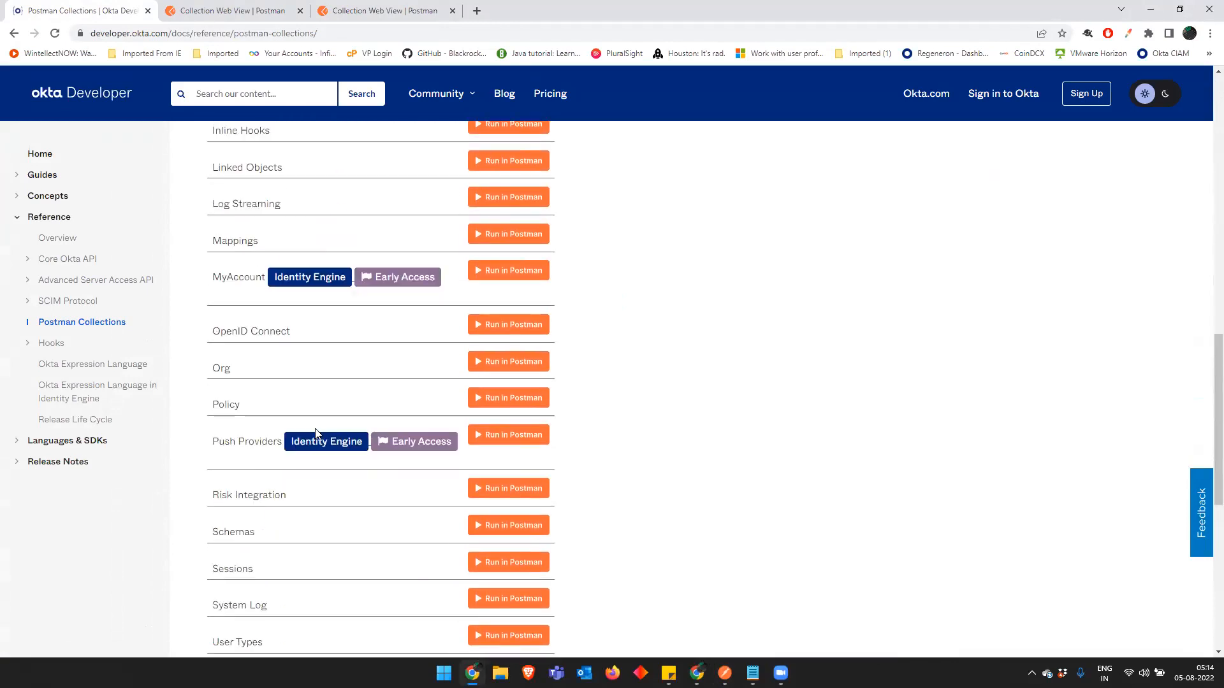
scroll(316, 434, "down", 2)
scroll(268, 382, "down", 5)
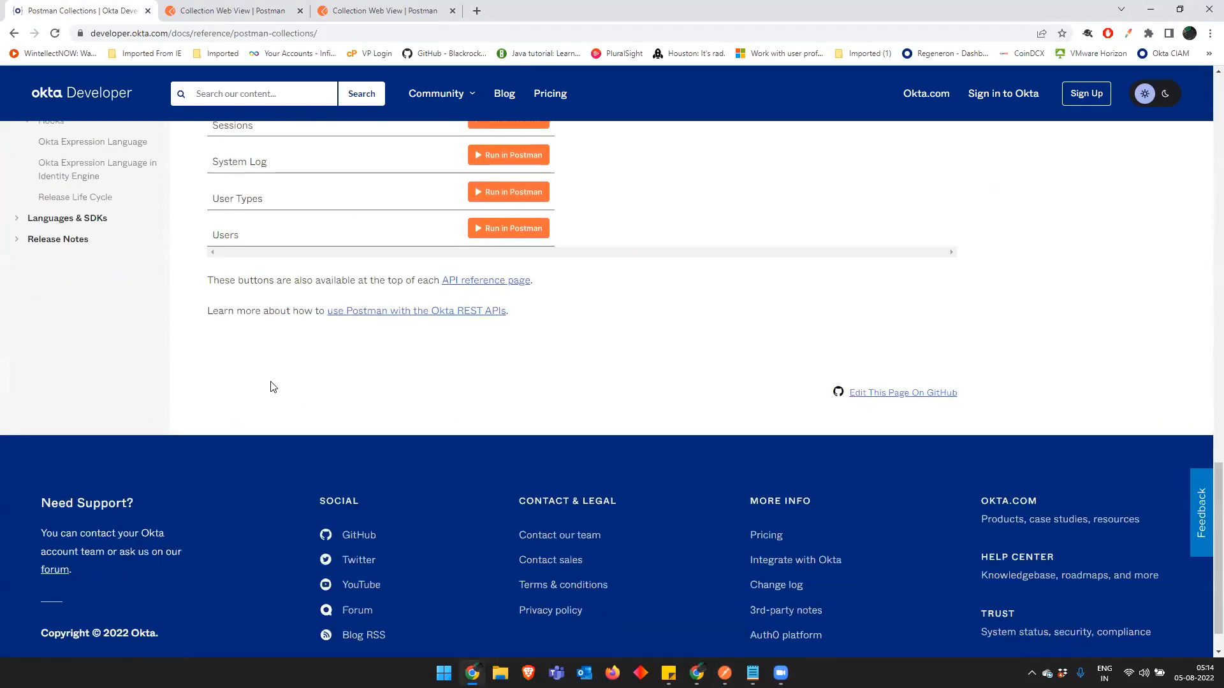
scroll(273, 386, "up", 18)
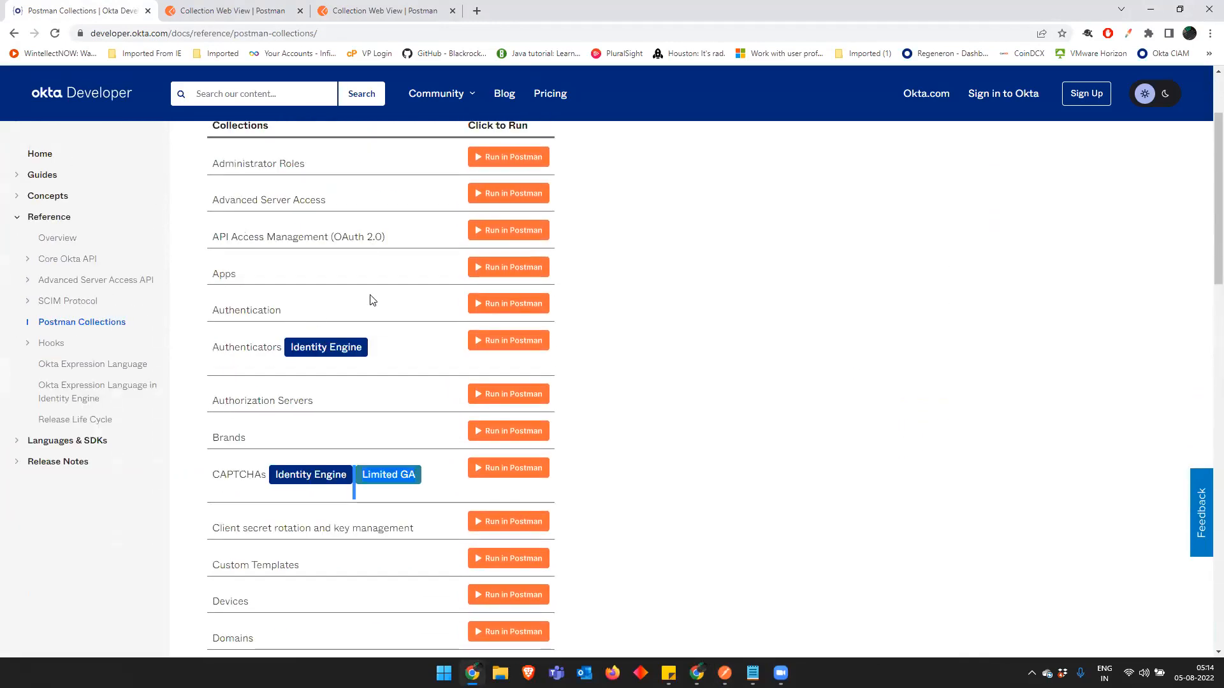